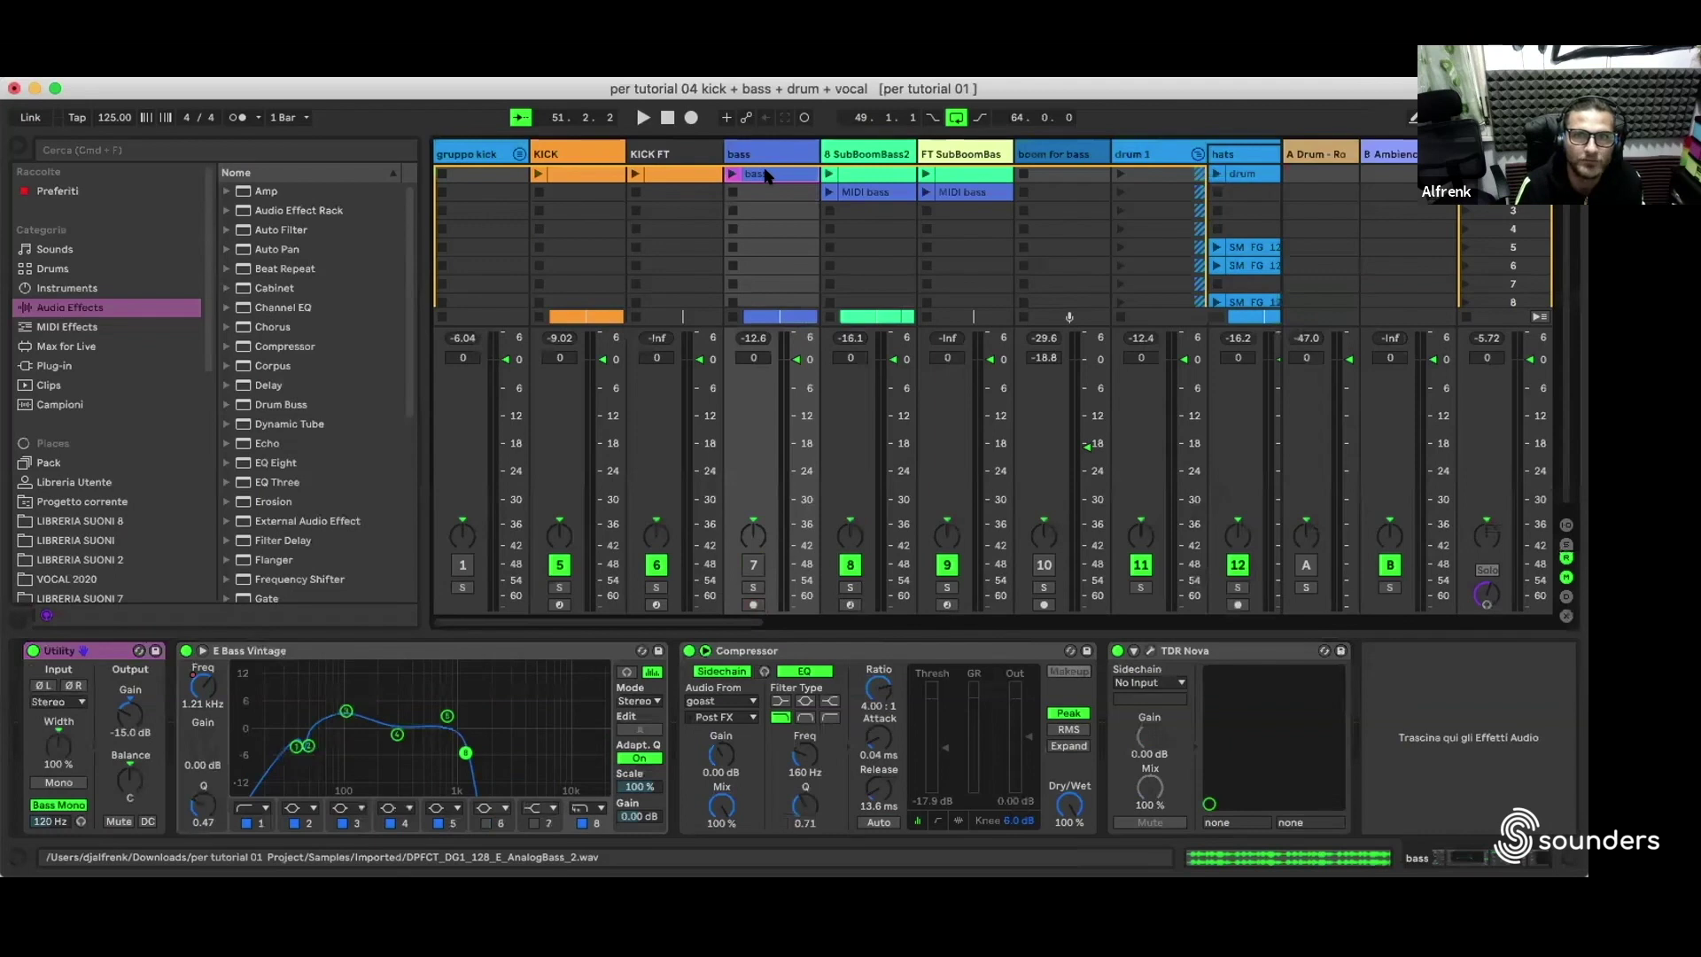
Step: Convert the bass audio clip into a Melody MIDI clip in row 5 of the SubBoomBass2 track and show its notes in an enlarged editor
{"action": "right_click", "coordinate": [767, 175]}
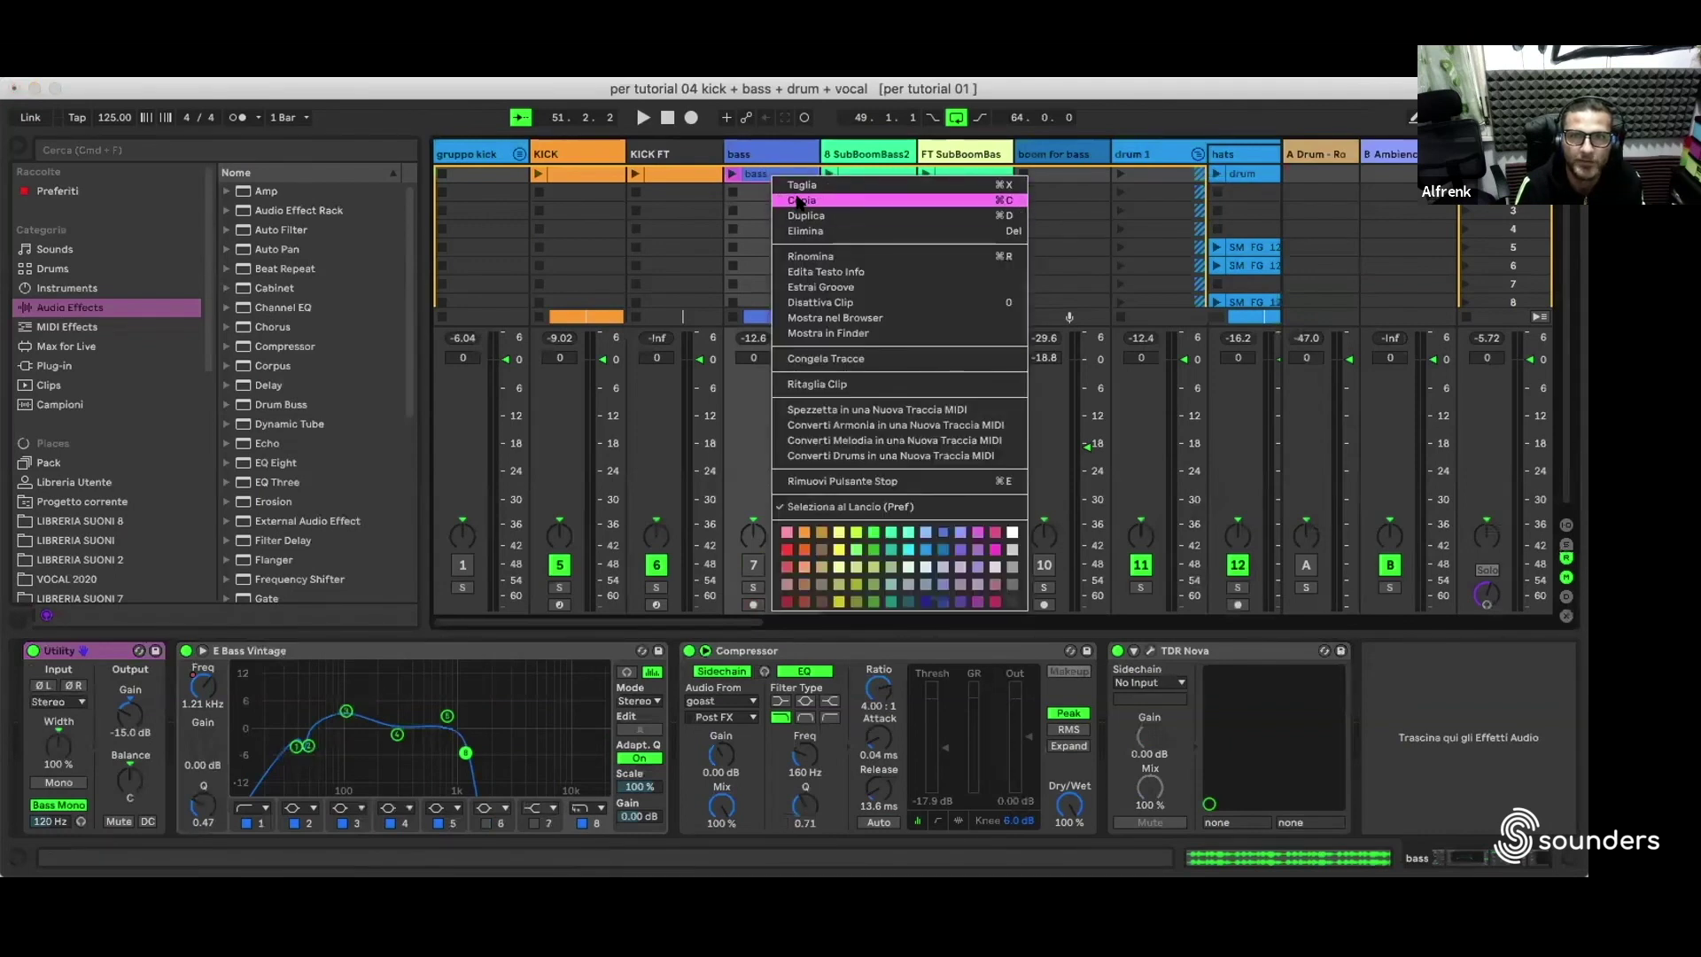
{"action": "left_click", "coordinate": [800, 202]}
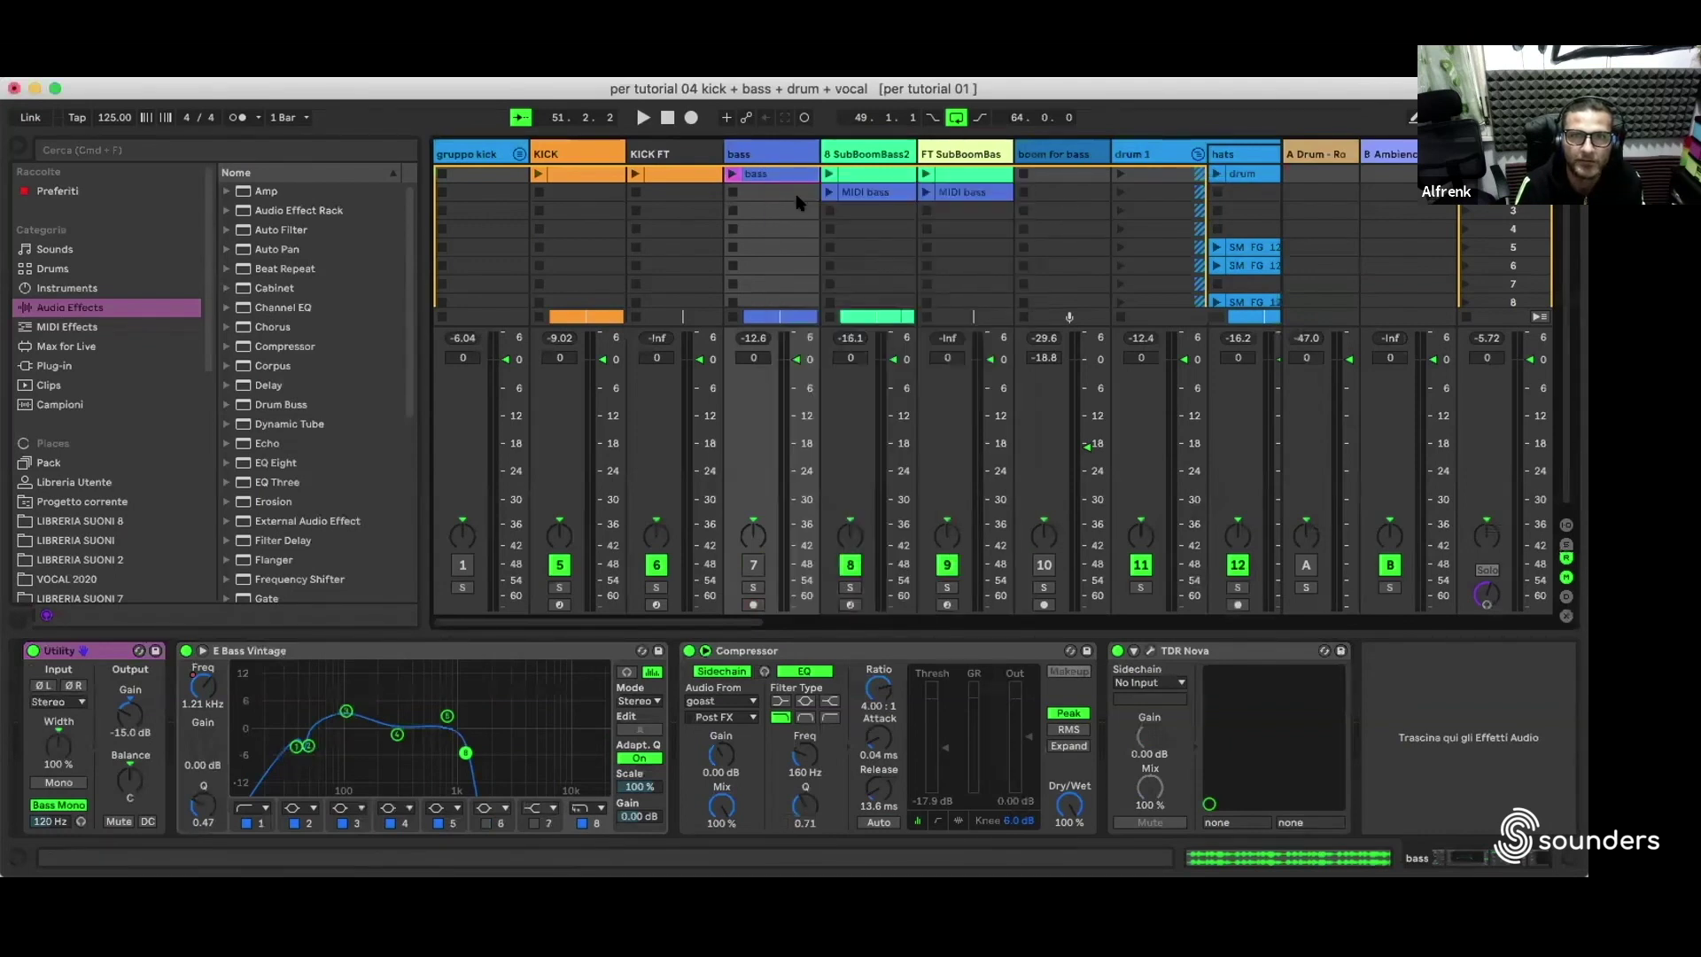
{"action": "right_click", "coordinate": [847, 252]}
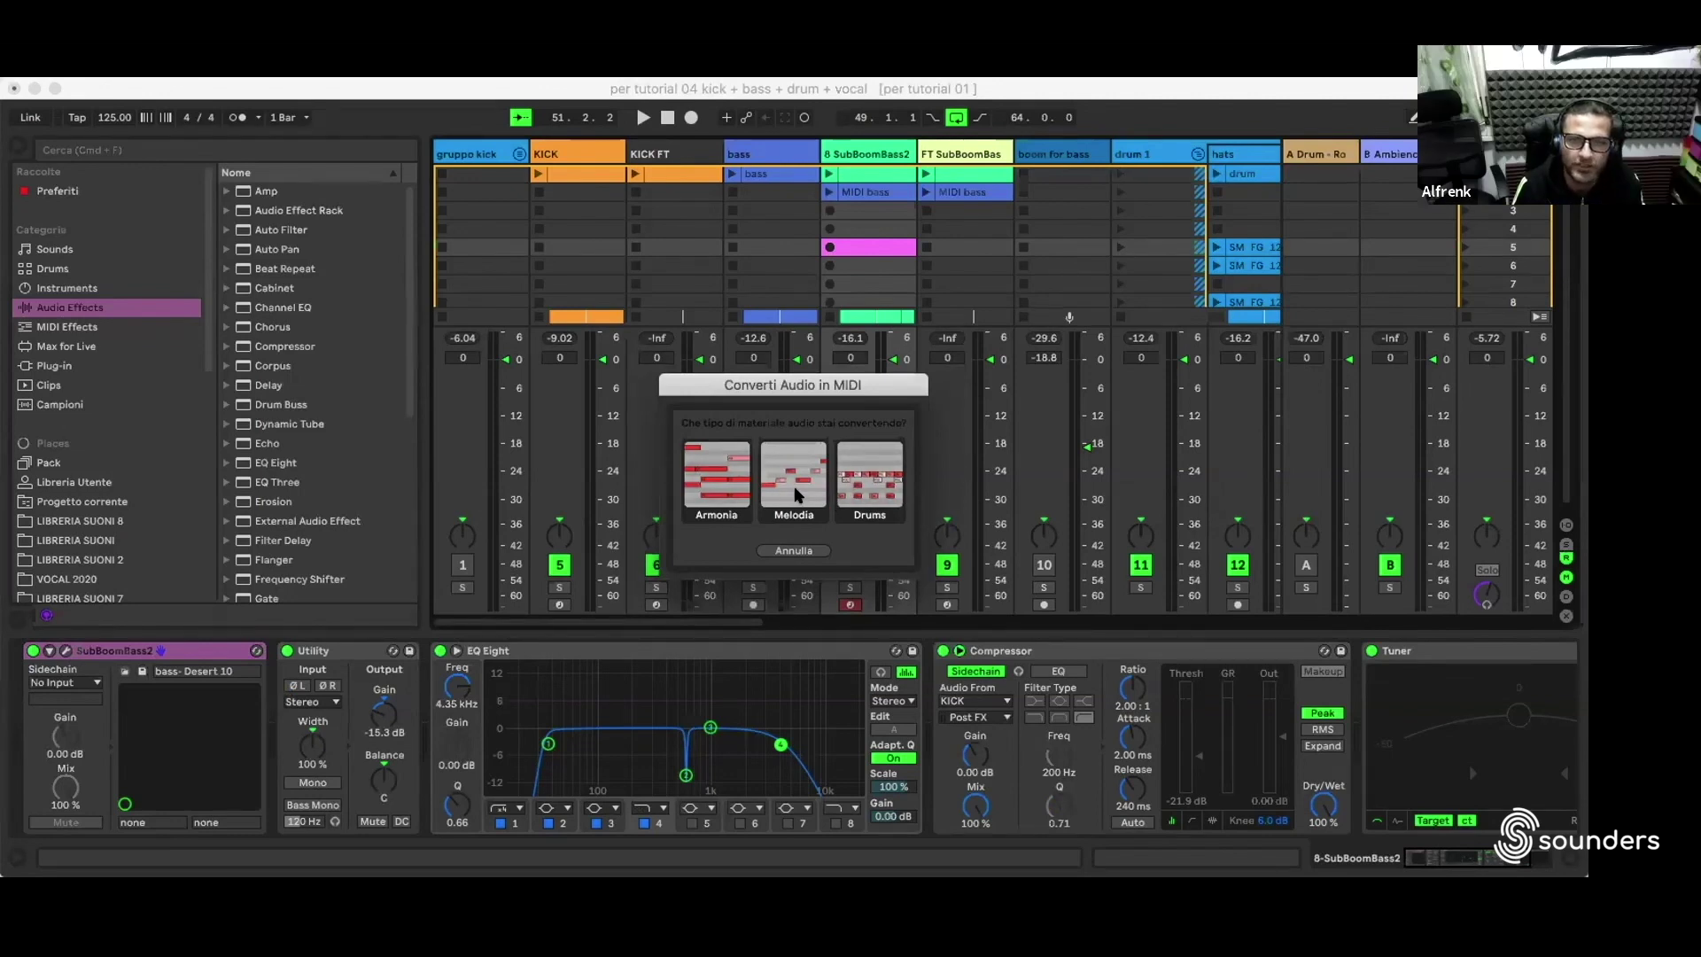
{"action": "left_click", "coordinate": [794, 494]}
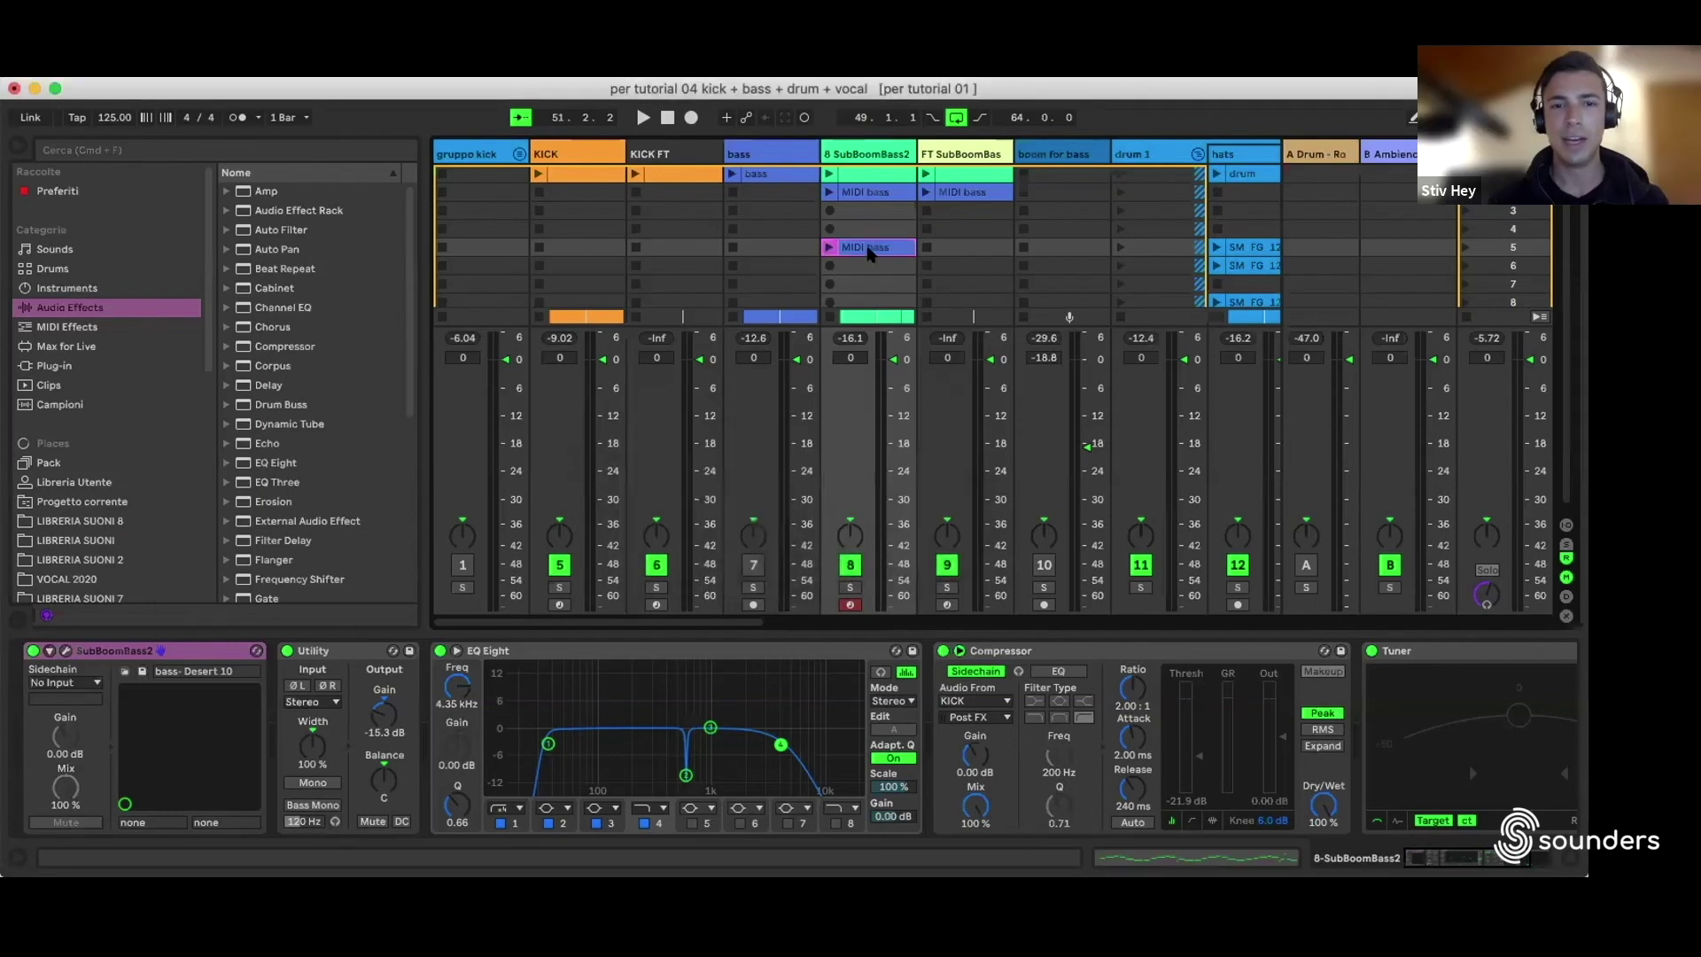
{"action": "key", "text": "shift+Tab"}
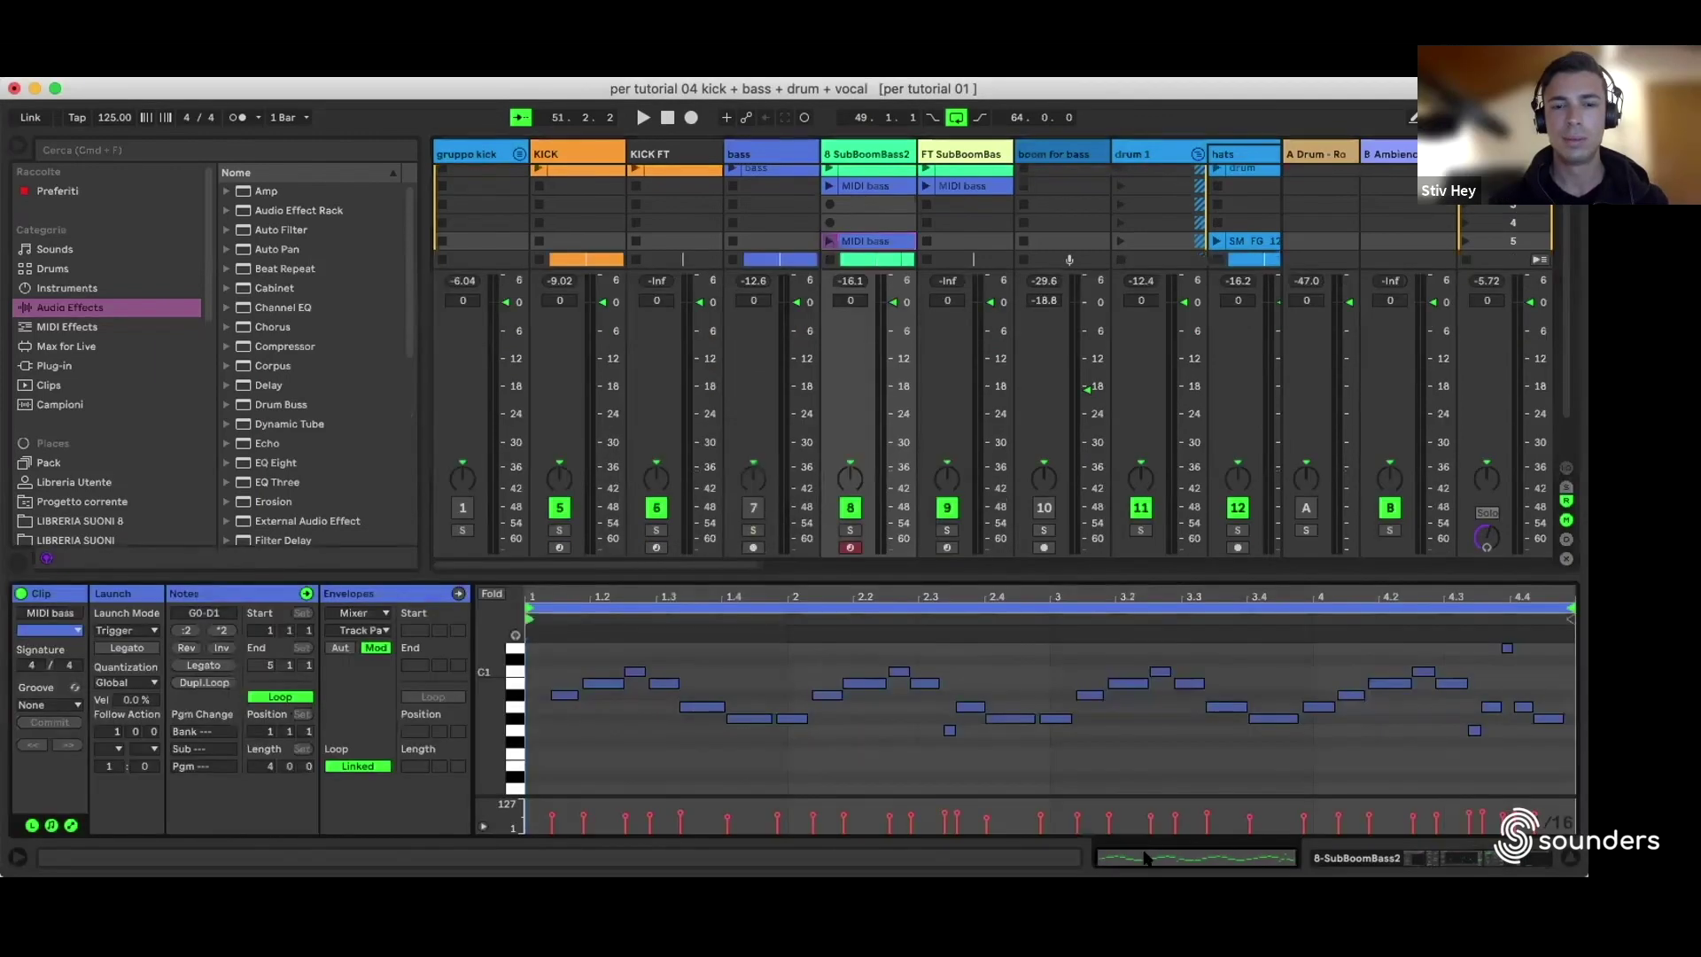
{"action": "left_click_drag", "start_coordinate": [925, 574], "coordinate": [917, 527]}
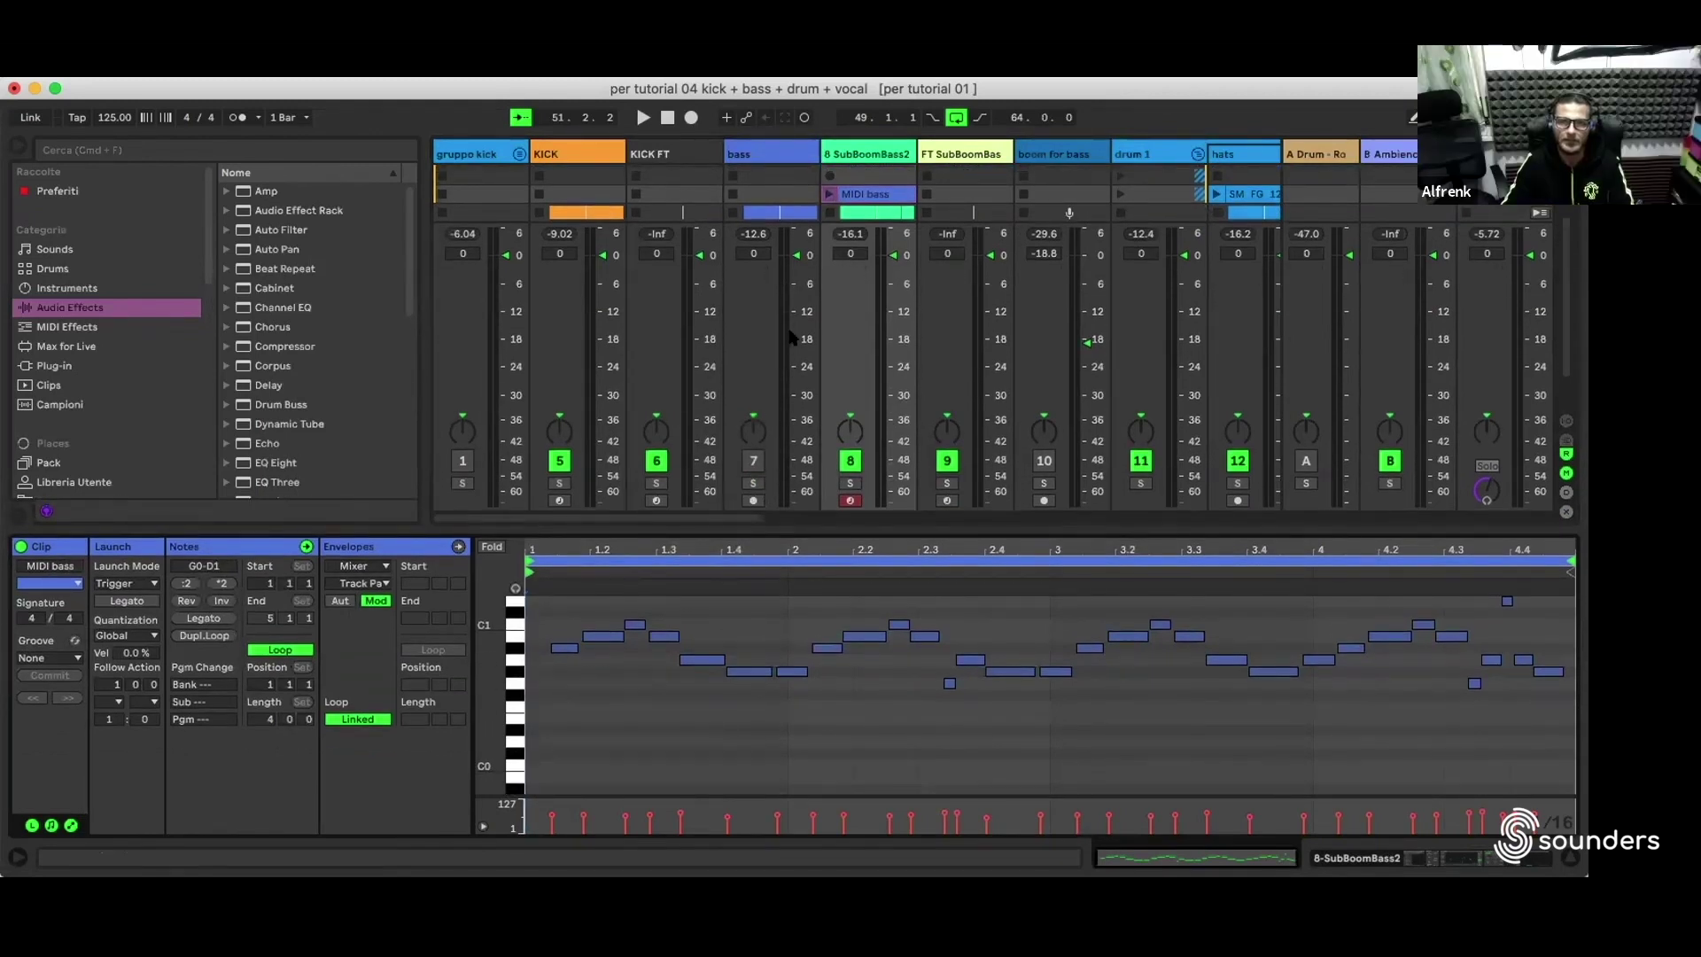
Step: Solo the SubBoomBass2 track and play the converted MIDI bass clip in row 5, stopping playback after listening
{"action": "left_click", "coordinate": [849, 483]}
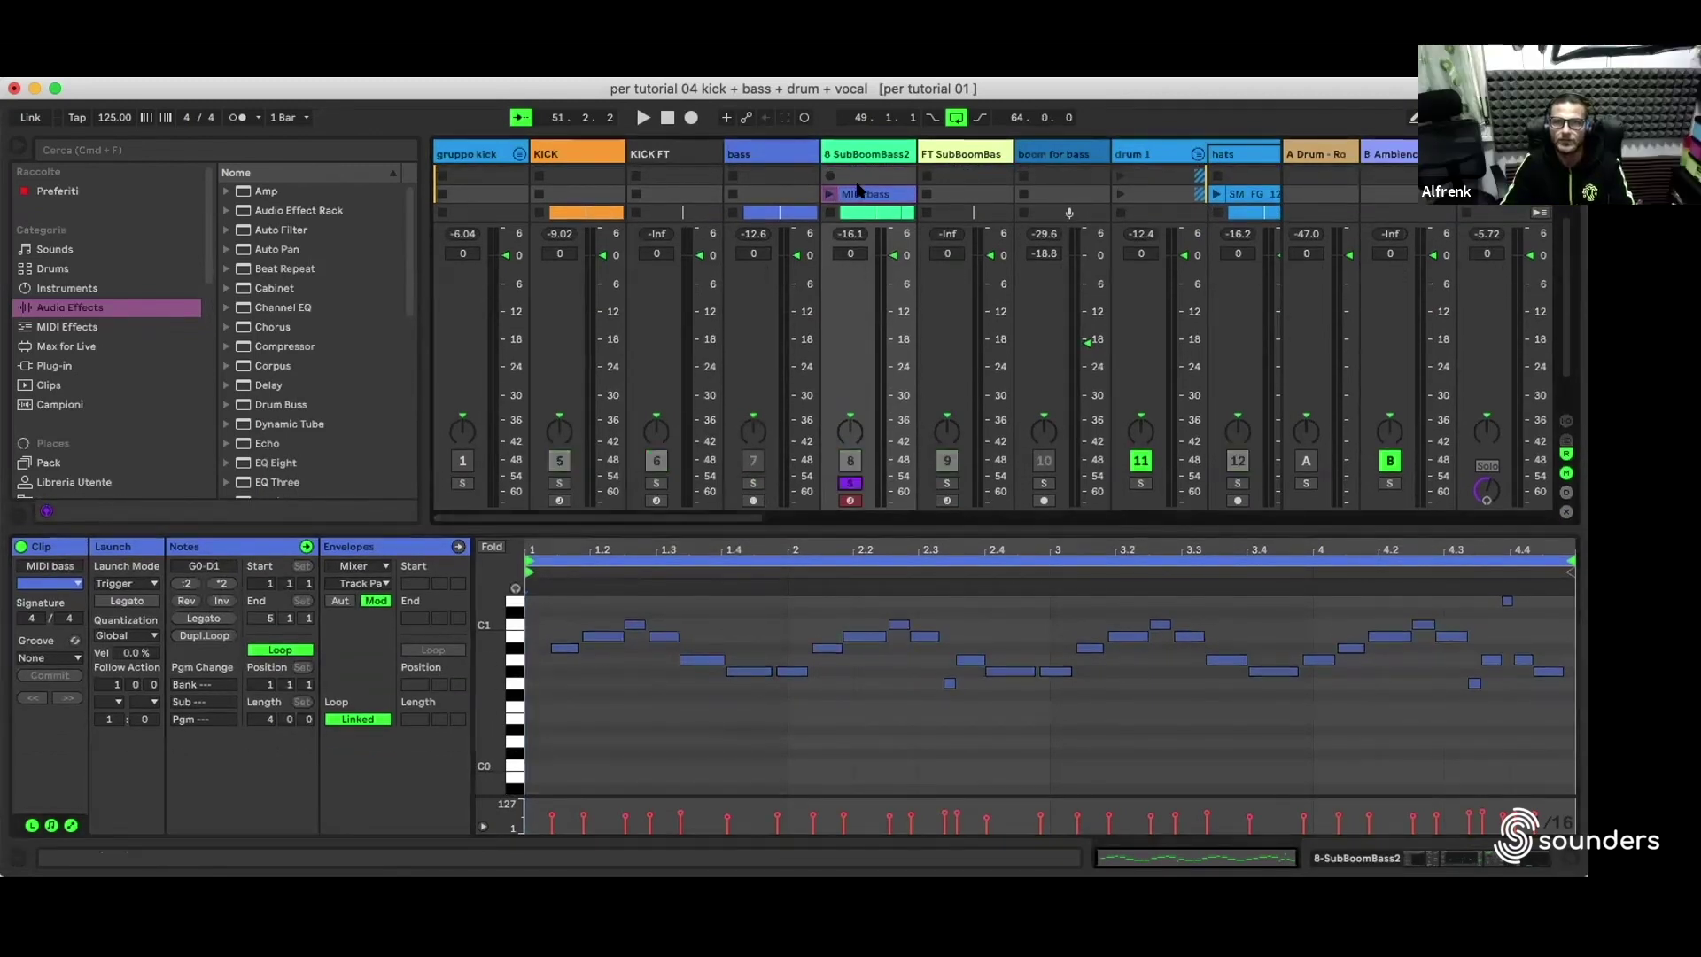
{"action": "scroll", "coordinate": [858, 189], "scroll_direction": "down", "scroll_amount": 1}
{"action": "scroll", "coordinate": [832, 181], "scroll_direction": "up", "scroll_amount": 1}
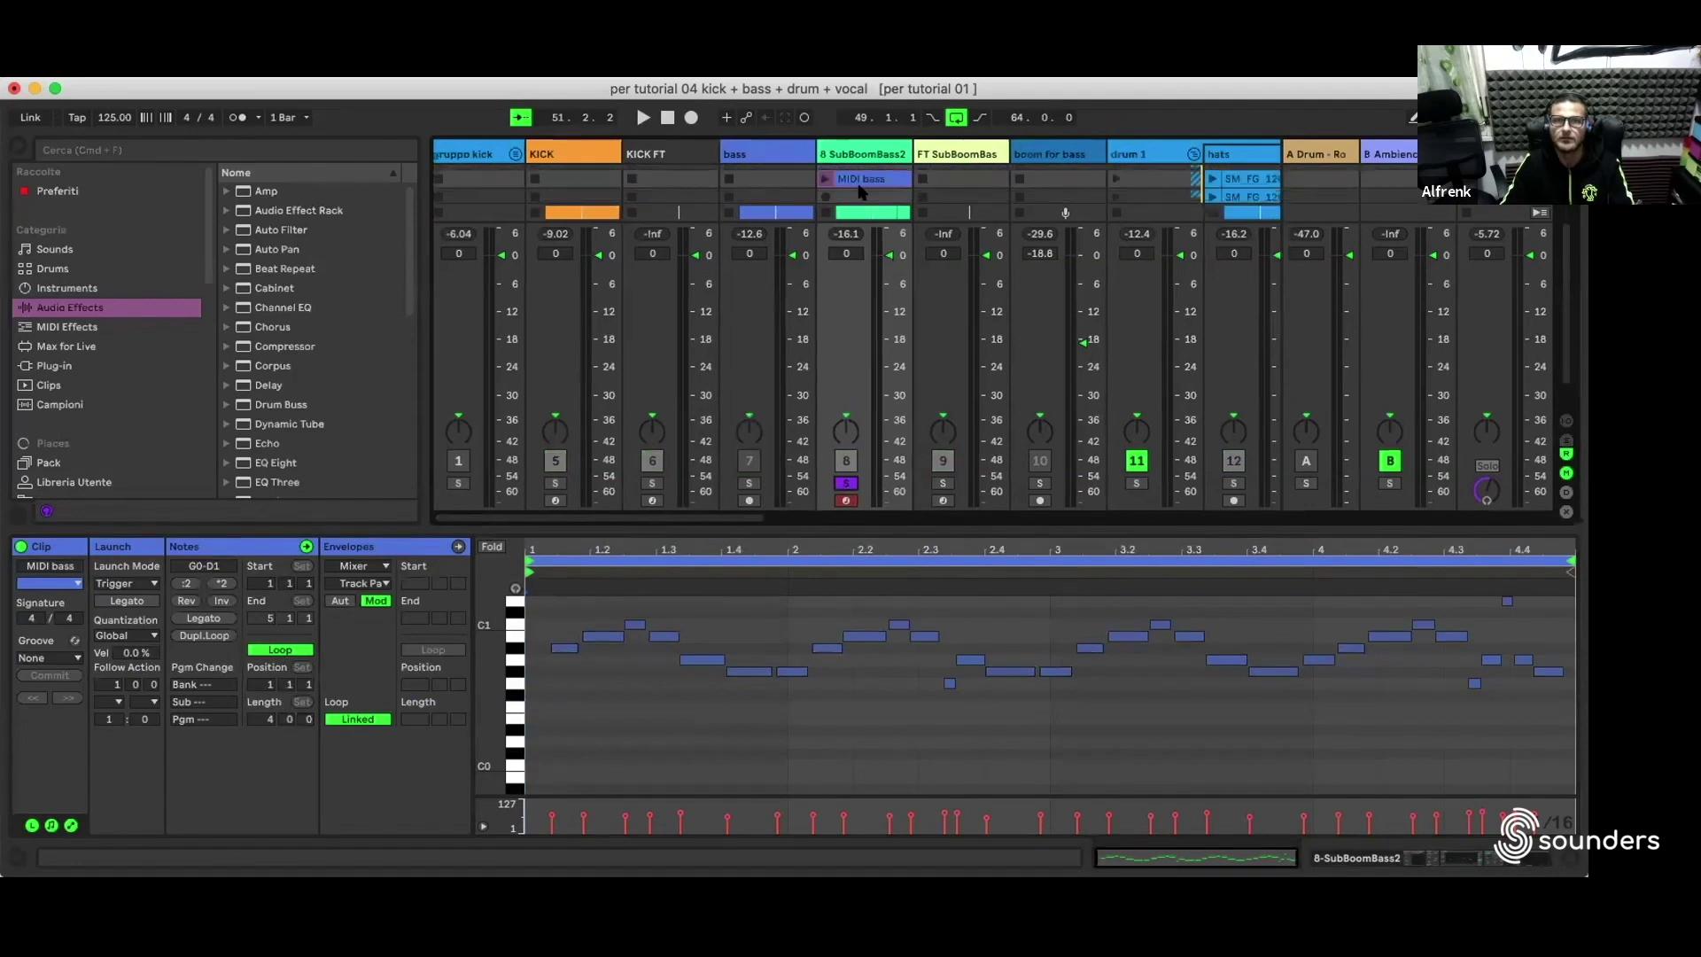
{"action": "left_click", "coordinate": [823, 178]}
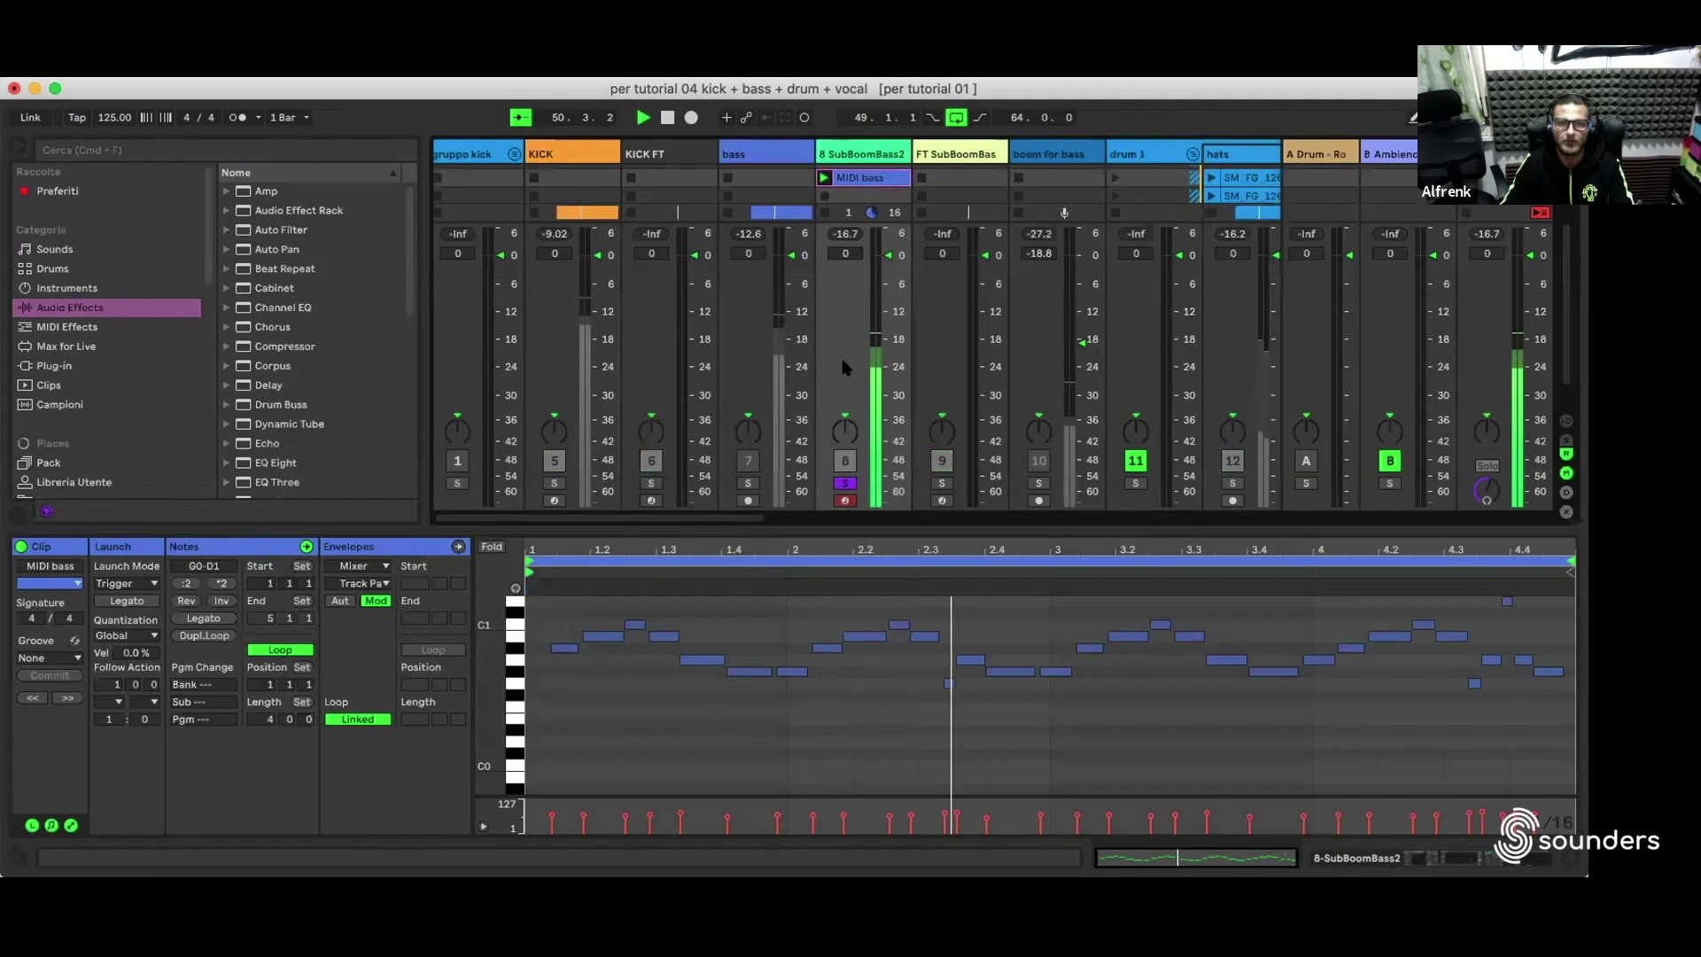
{"action": "key", "text": "space"}
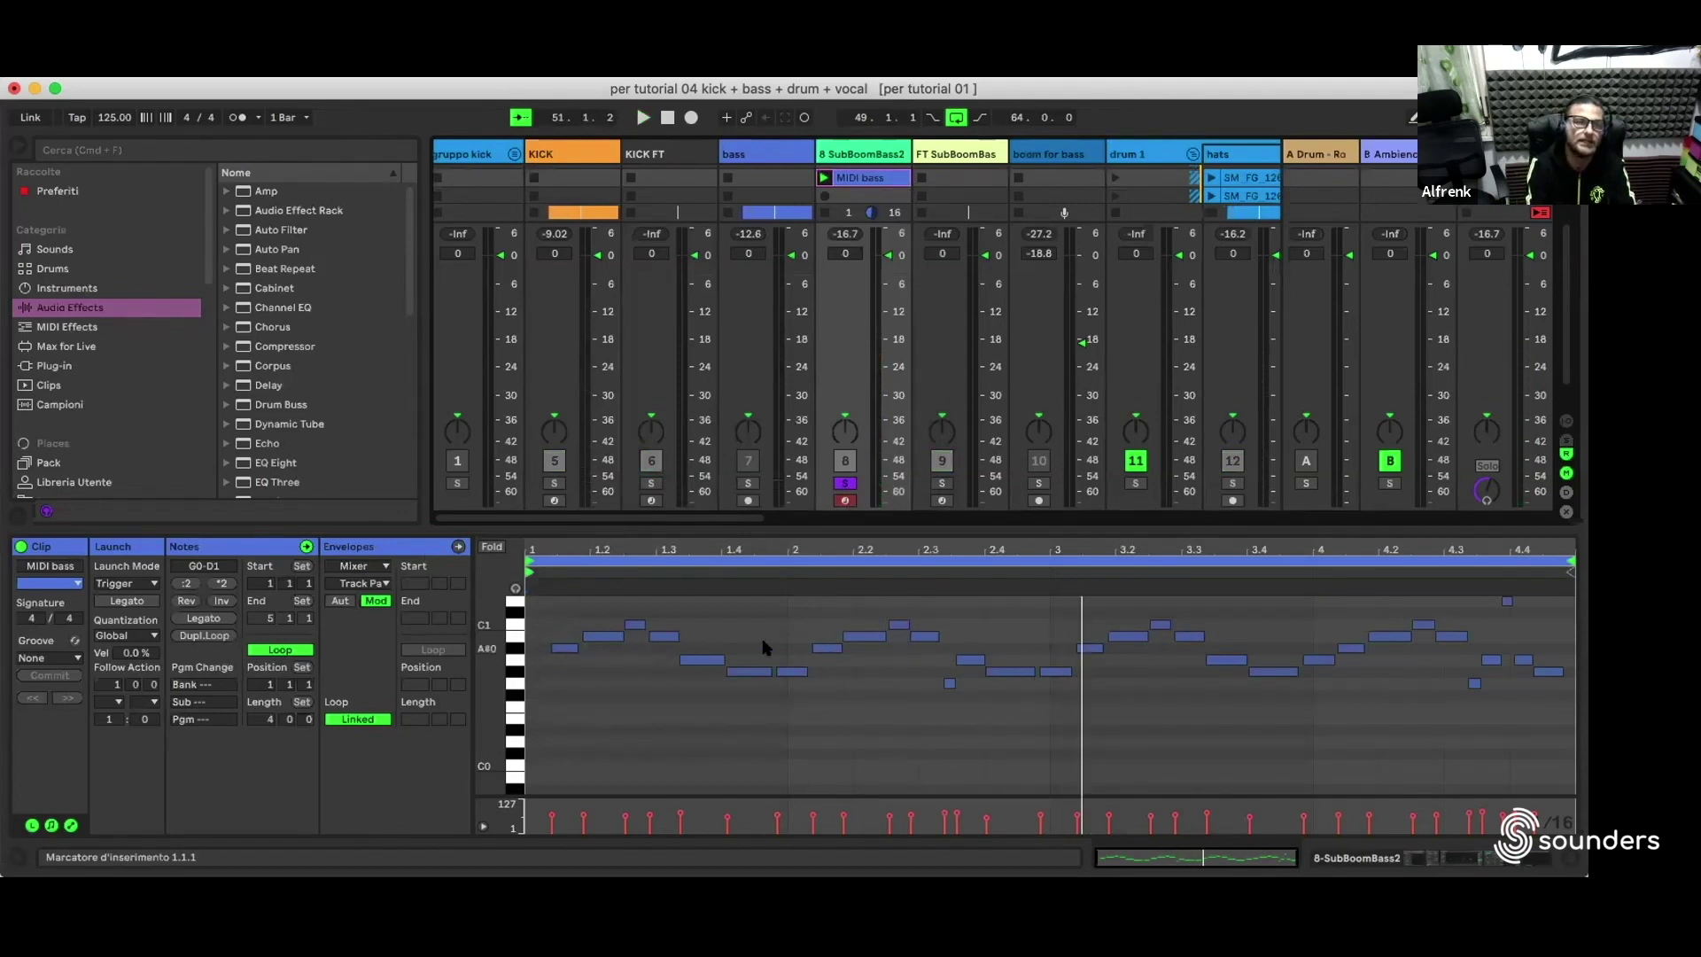
{"action": "key", "text": "space"}
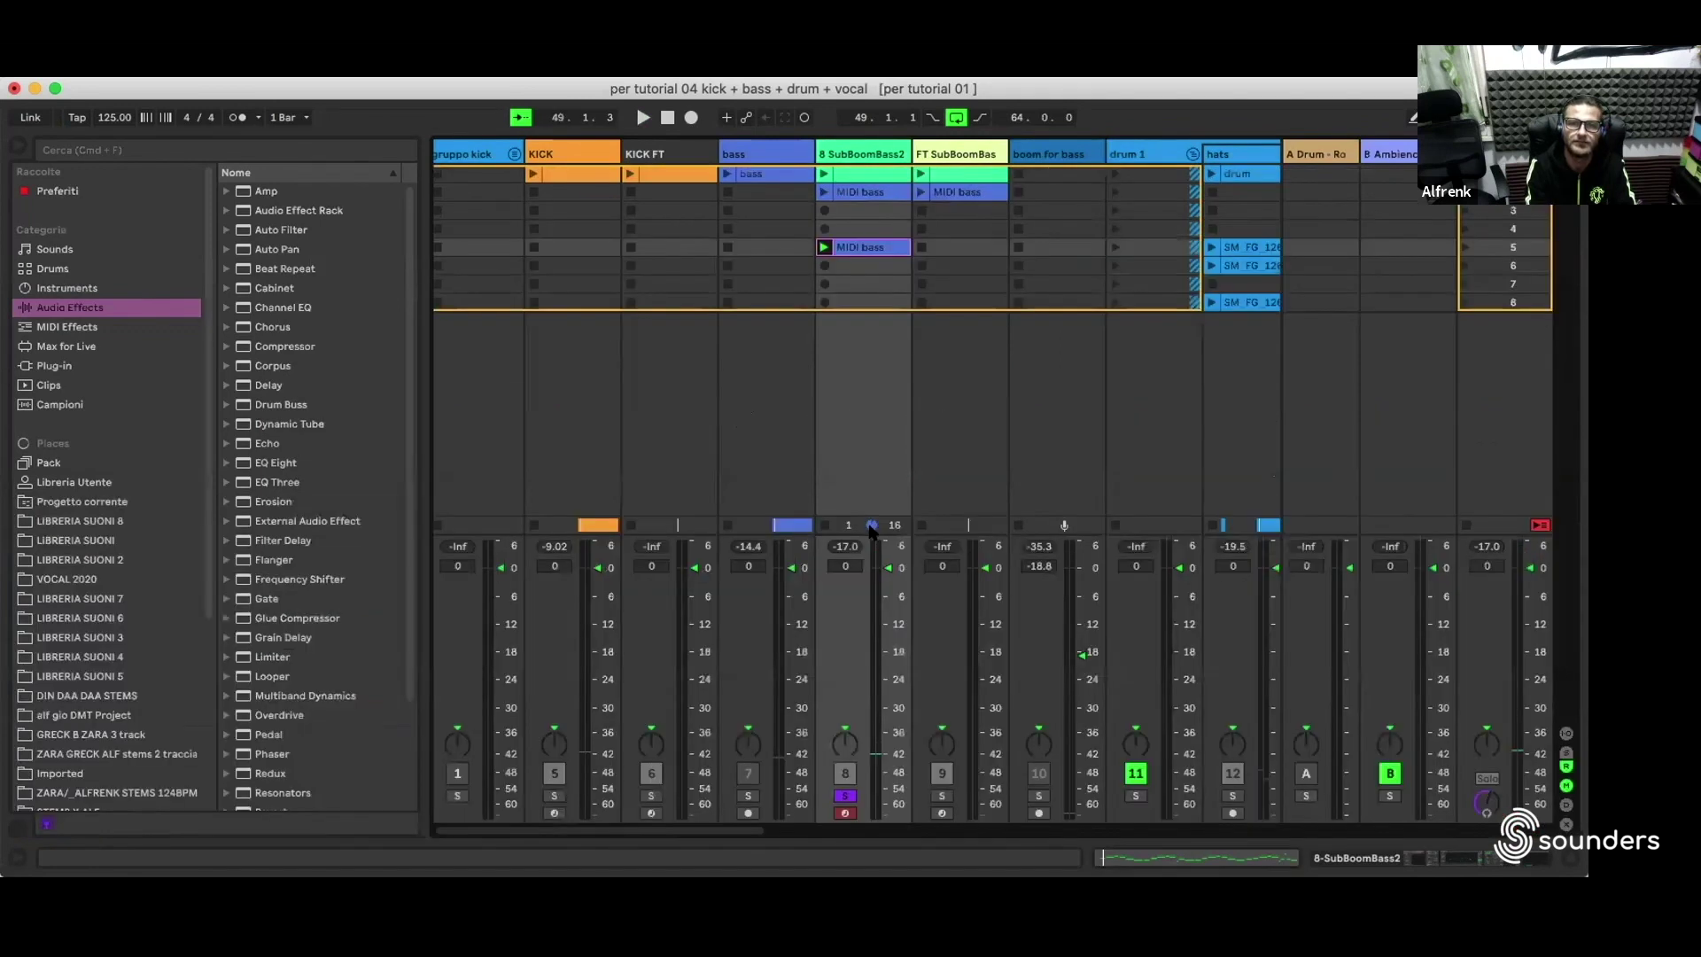
Step: Compare the notes of the SubBoomBass2 track's MIDI bass clips in rows 2 and 5
{"action": "key", "text": "super+alt+l"}
{"action": "double_click", "coordinate": [855, 192]}
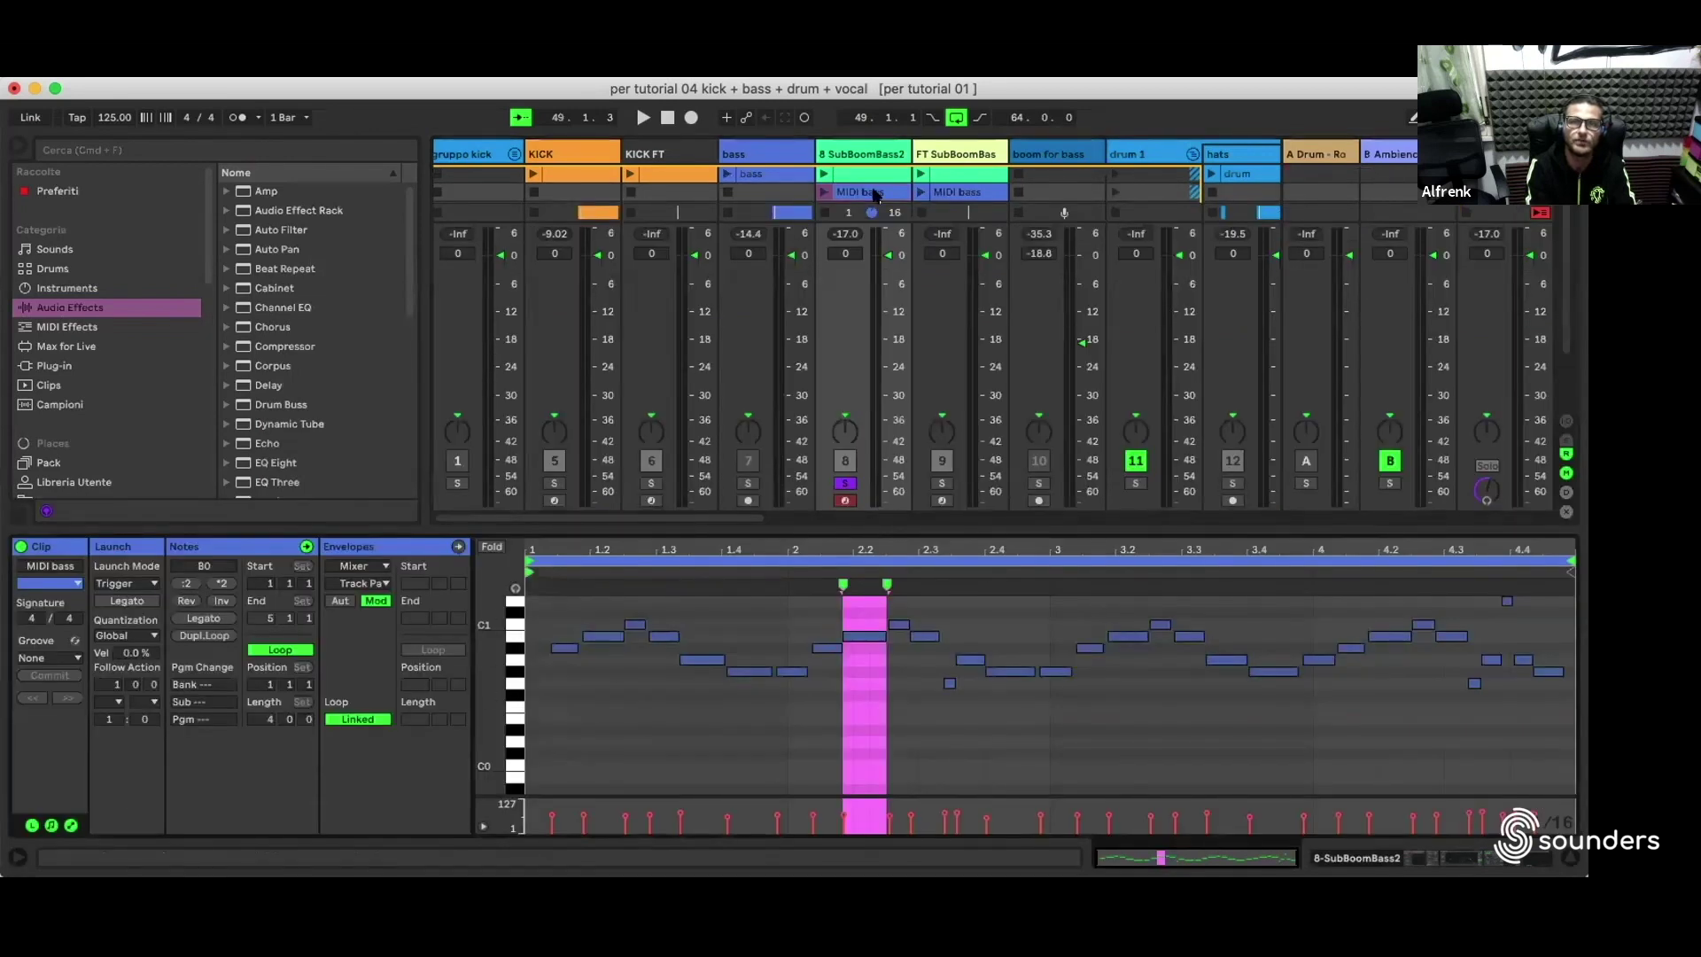
{"action": "scroll", "coordinate": [873, 192], "scroll_direction": "down", "scroll_amount": 1}
{"action": "scroll", "coordinate": [873, 190], "scroll_direction": "down", "scroll_amount": 1}
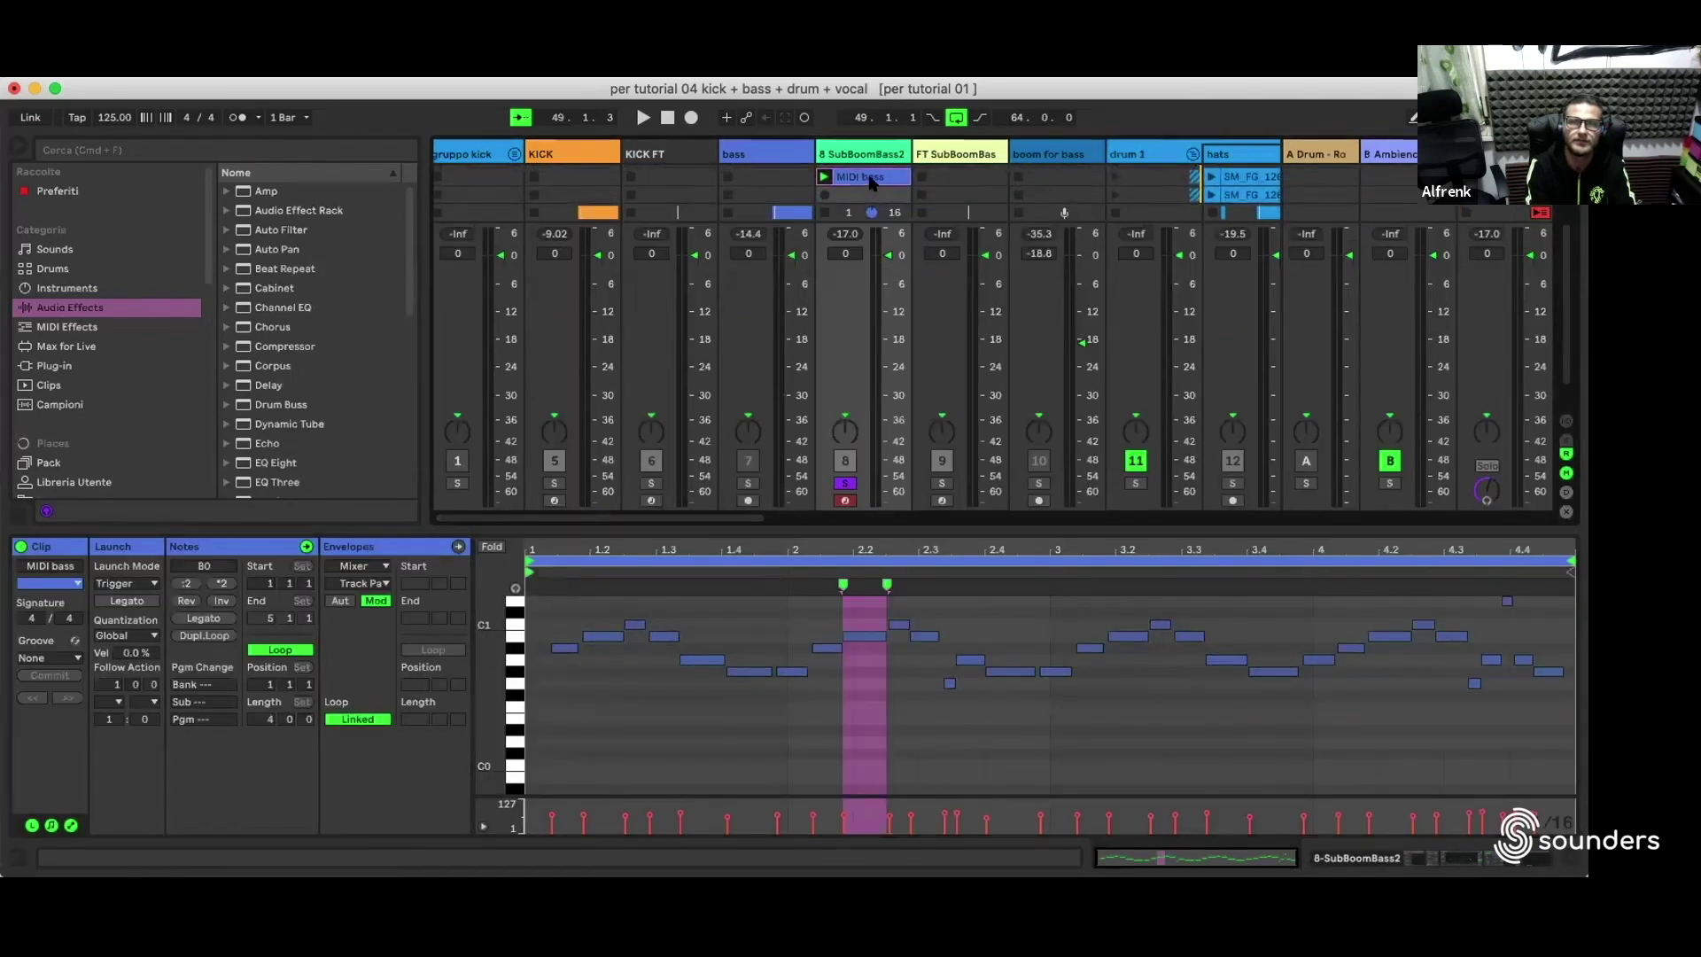
{"action": "left_click", "coordinate": [873, 183]}
{"action": "scroll", "coordinate": [871, 183], "scroll_direction": "up", "scroll_amount": 1}
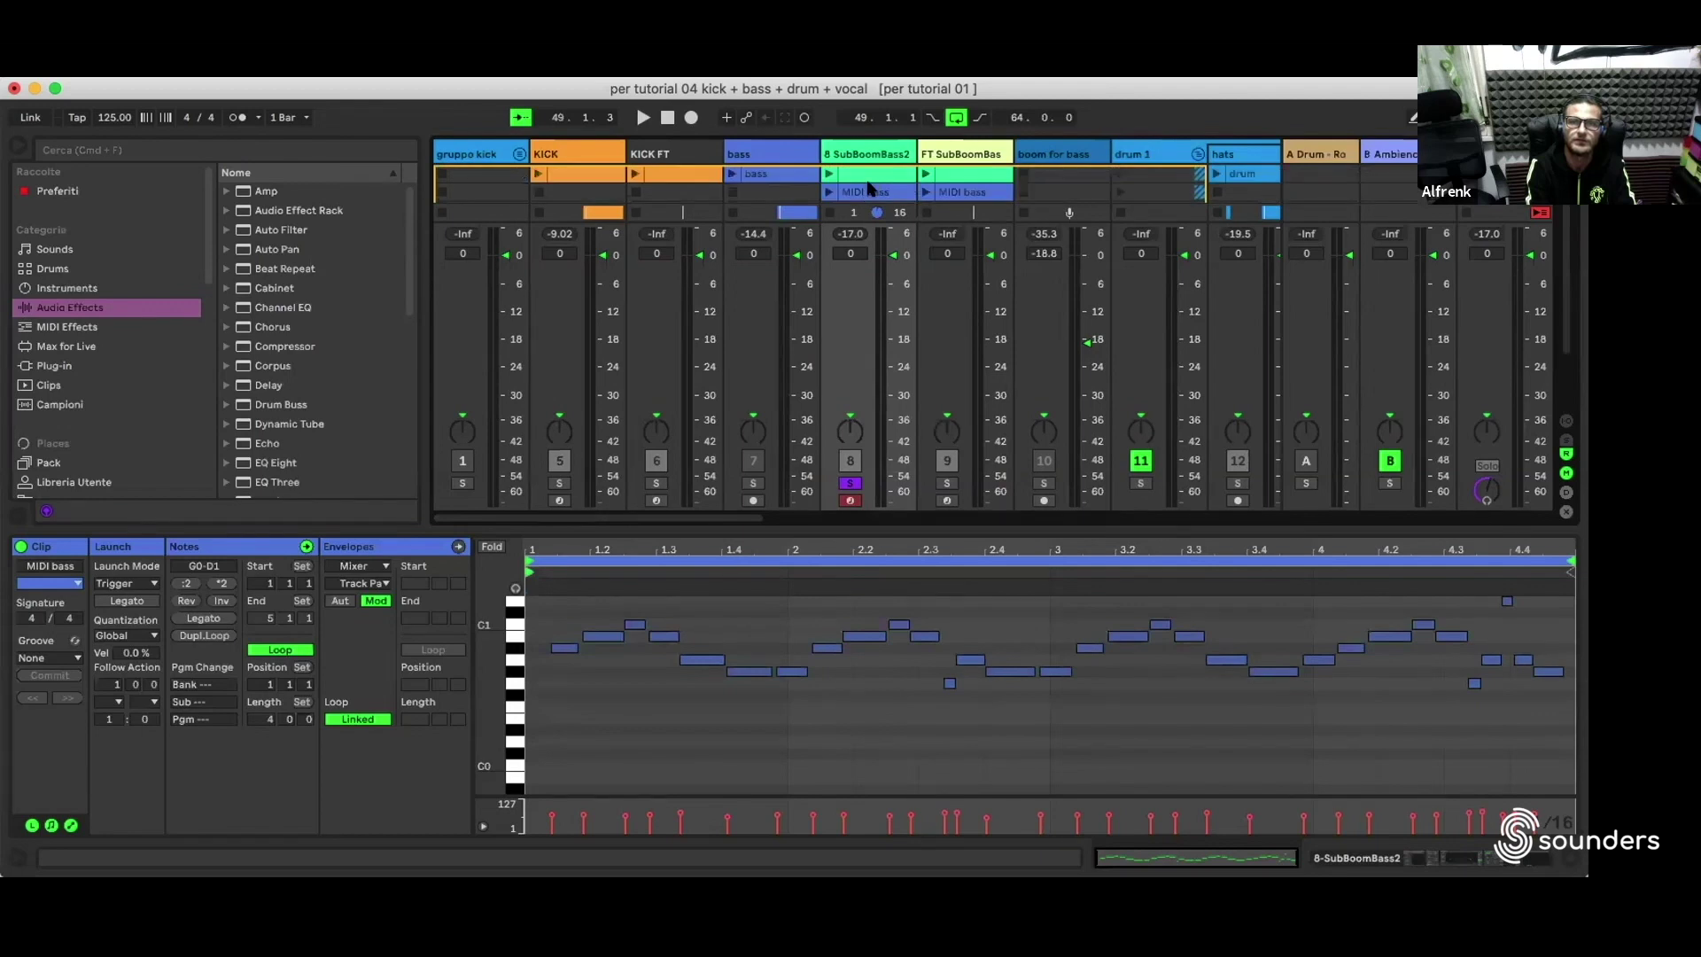
{"action": "scroll", "coordinate": [863, 188], "scroll_direction": "down", "scroll_amount": 2}
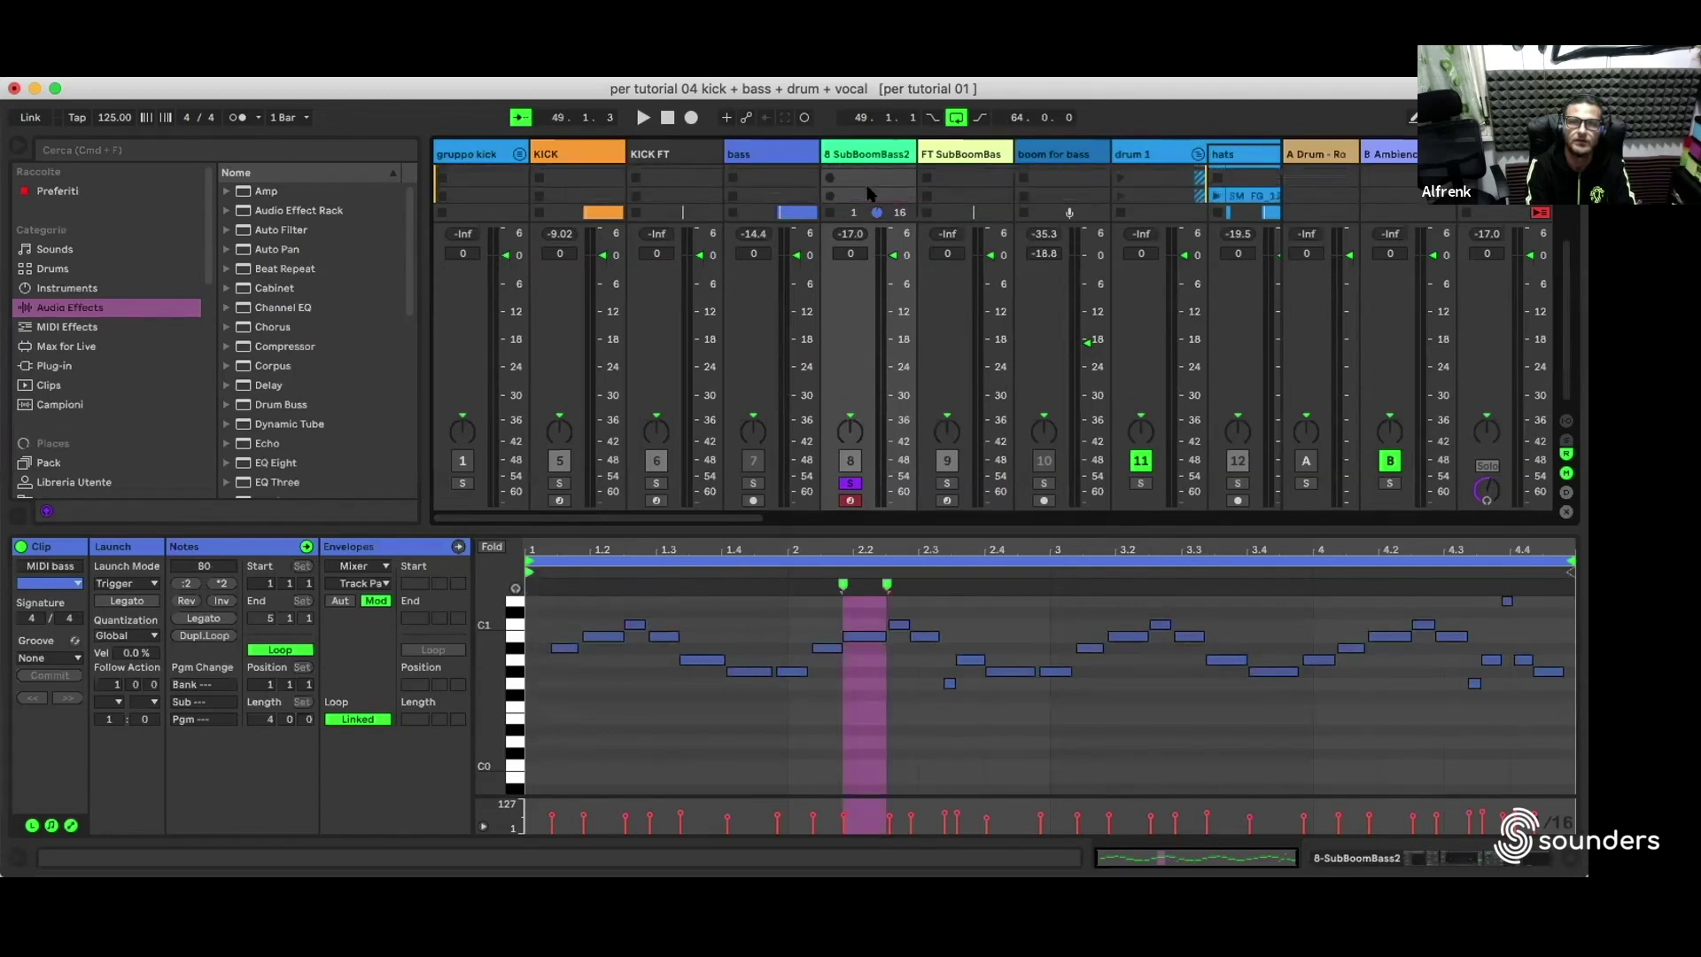
{"action": "scroll", "coordinate": [871, 180], "scroll_direction": "down", "scroll_amount": 2}
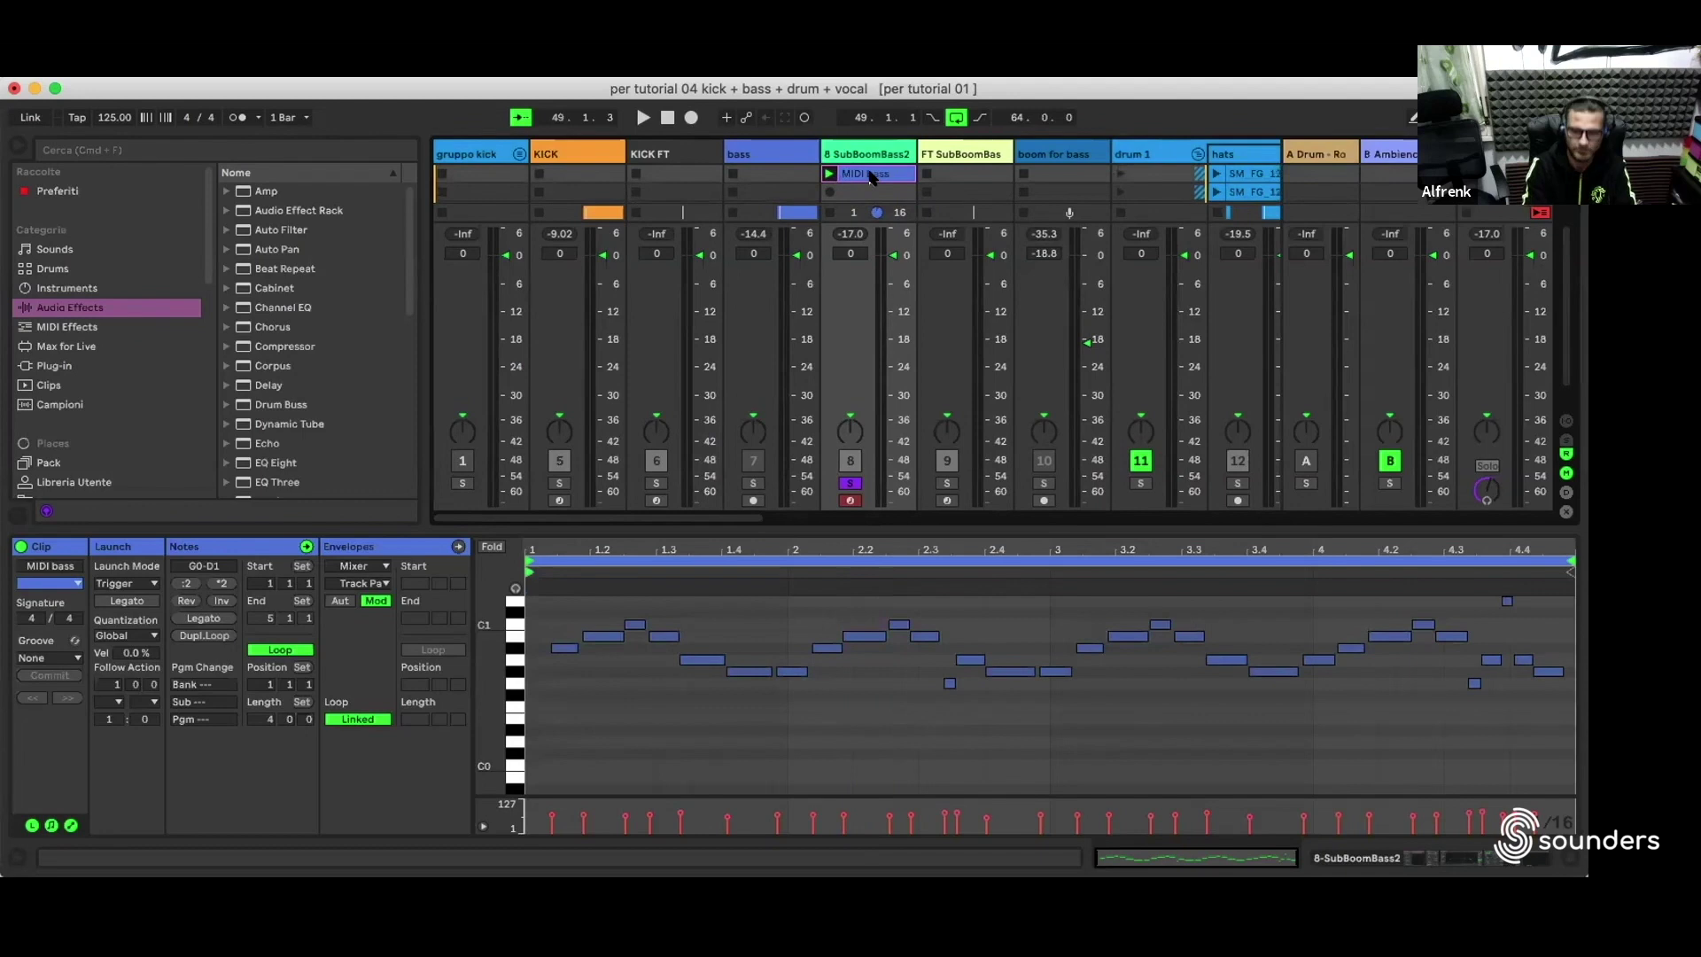
{"action": "scroll", "coordinate": [868, 177], "scroll_direction": "up", "scroll_amount": 1}
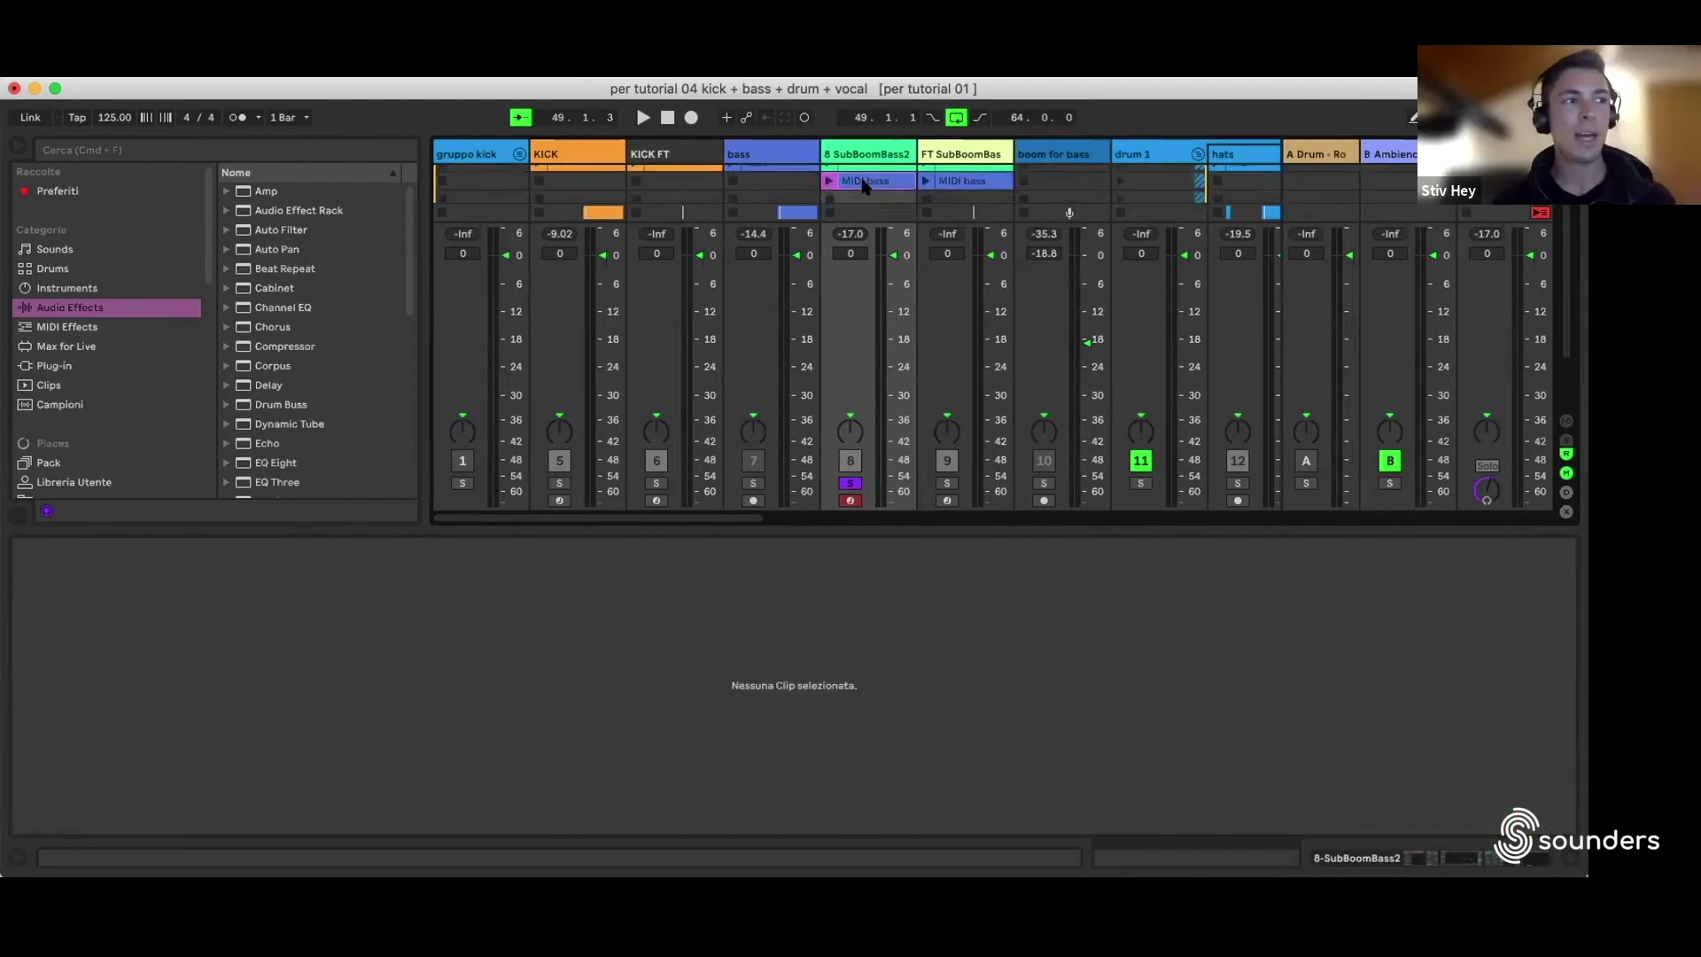
{"action": "left_click", "coordinate": [864, 184]}
Step: Switch to the Arrangement view and take the SubBoomBass2 track out of solo
{"action": "key", "text": "Tab"}
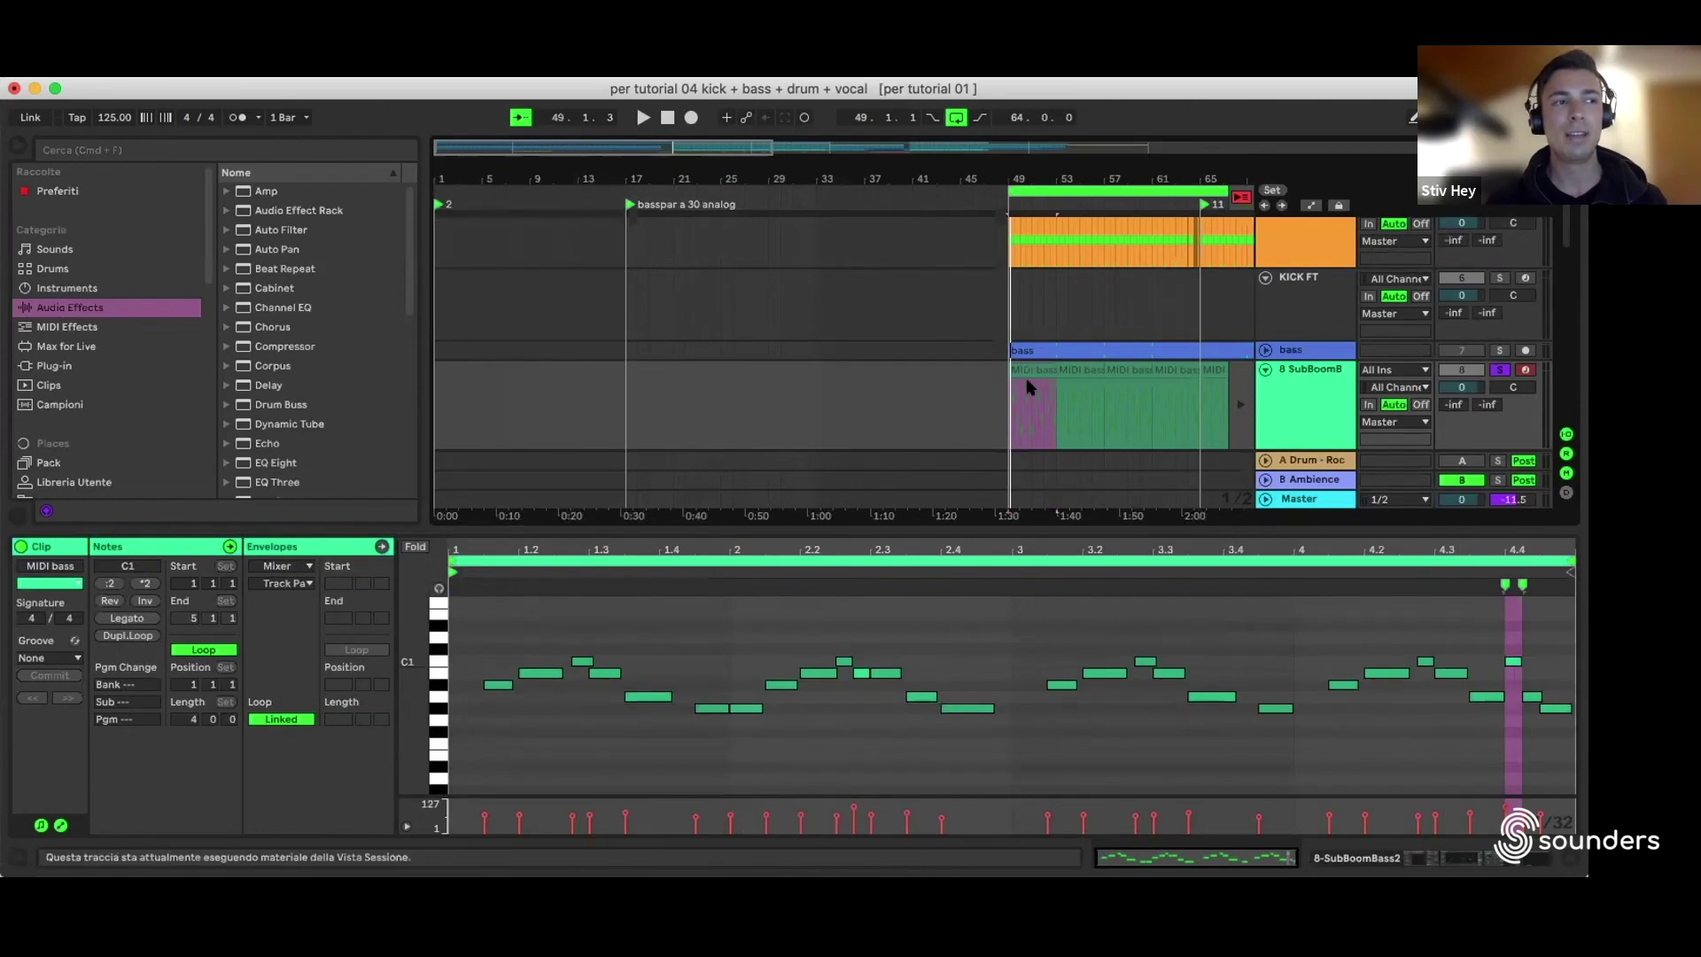
{"action": "scroll", "coordinate": [1027, 385], "scroll_direction": "right", "scroll_amount": 5}
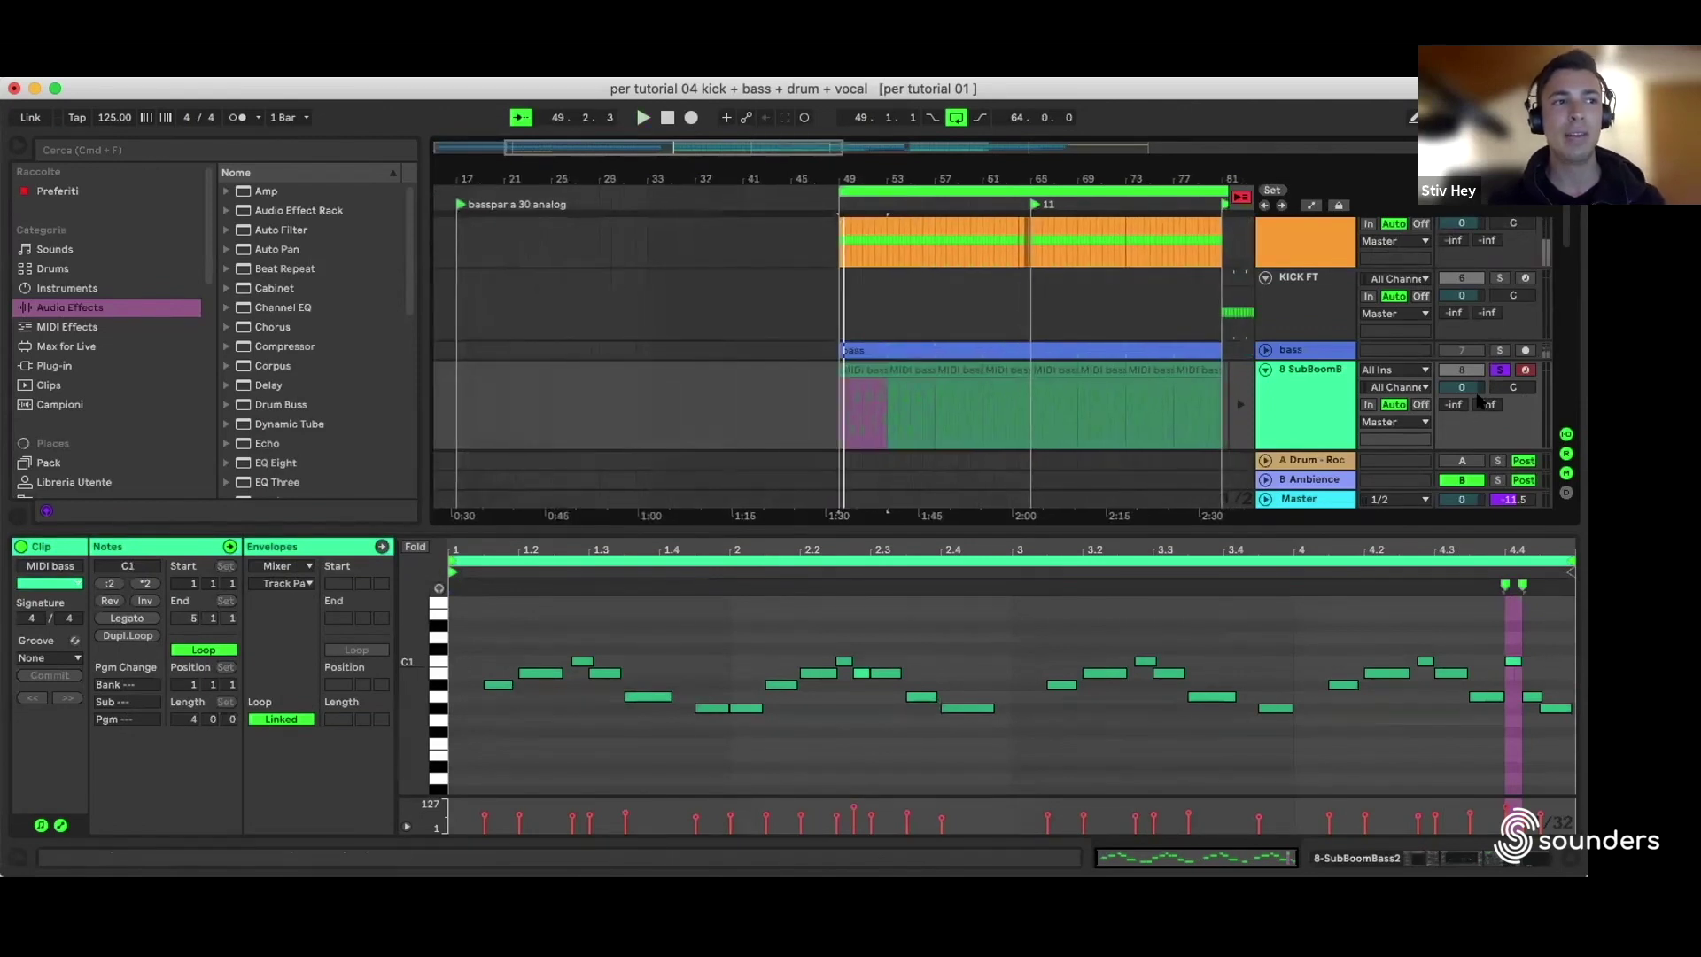
{"action": "left_click", "coordinate": [1495, 371]}
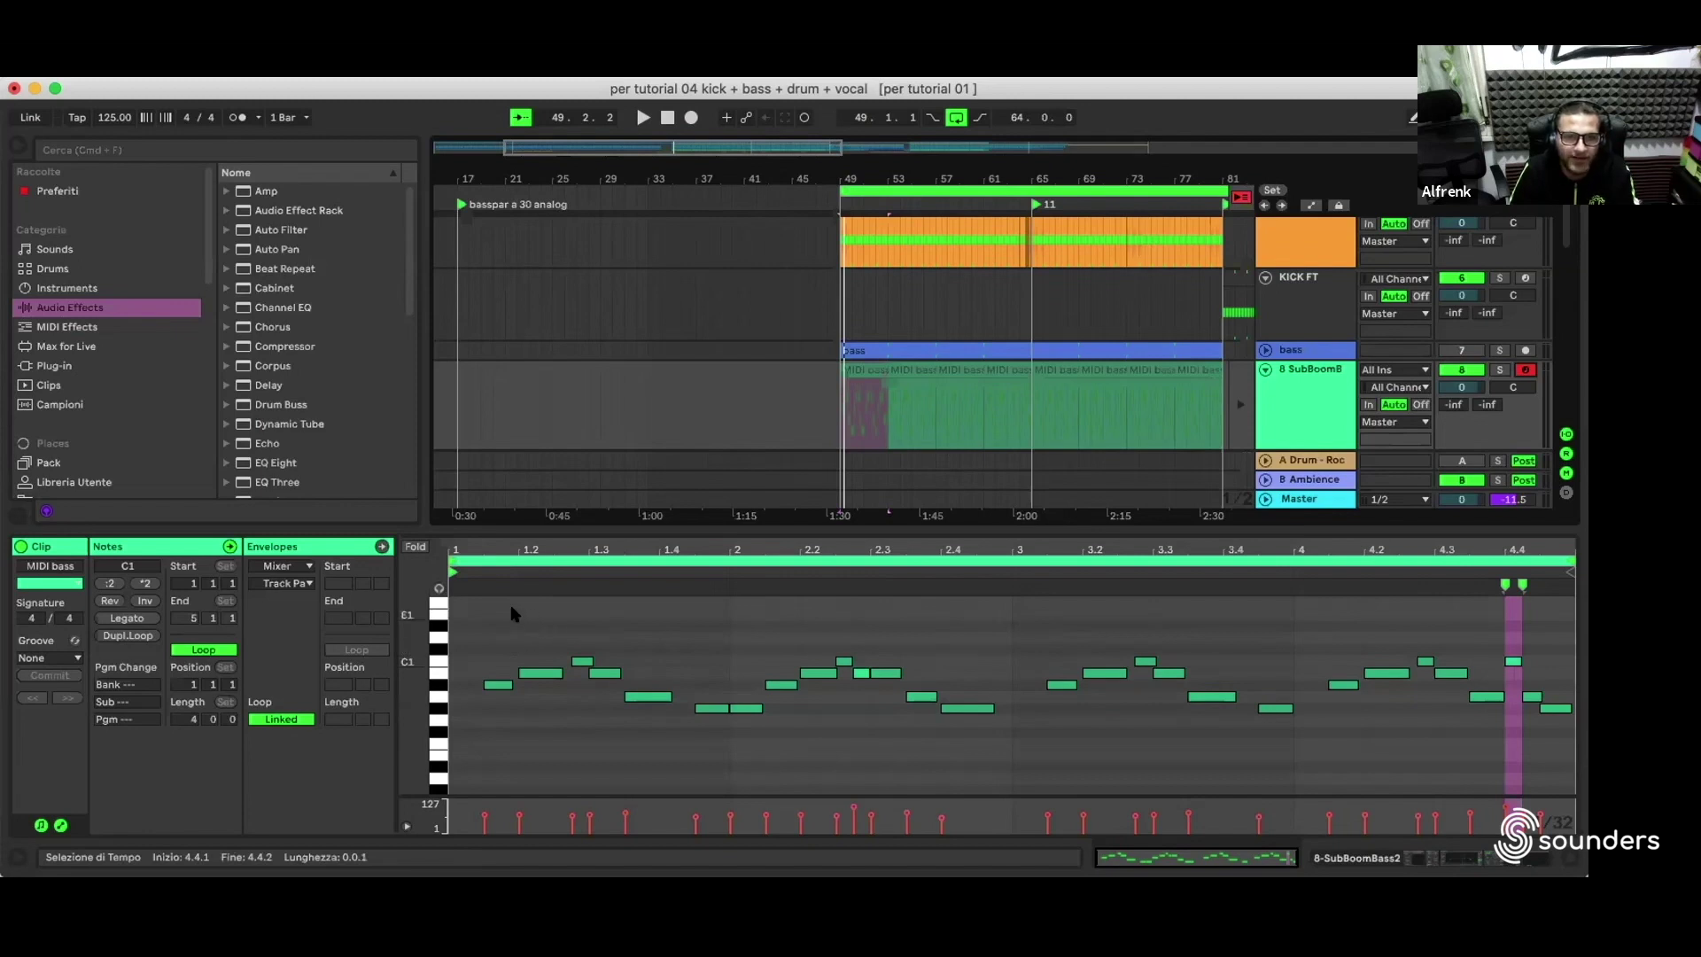
Step: Examine the notes of the first MIDI bass clip on the arrangement's SubBoomBass2 track
{"action": "left_click_drag", "start_coordinate": [493, 607], "coordinate": [1567, 699]}
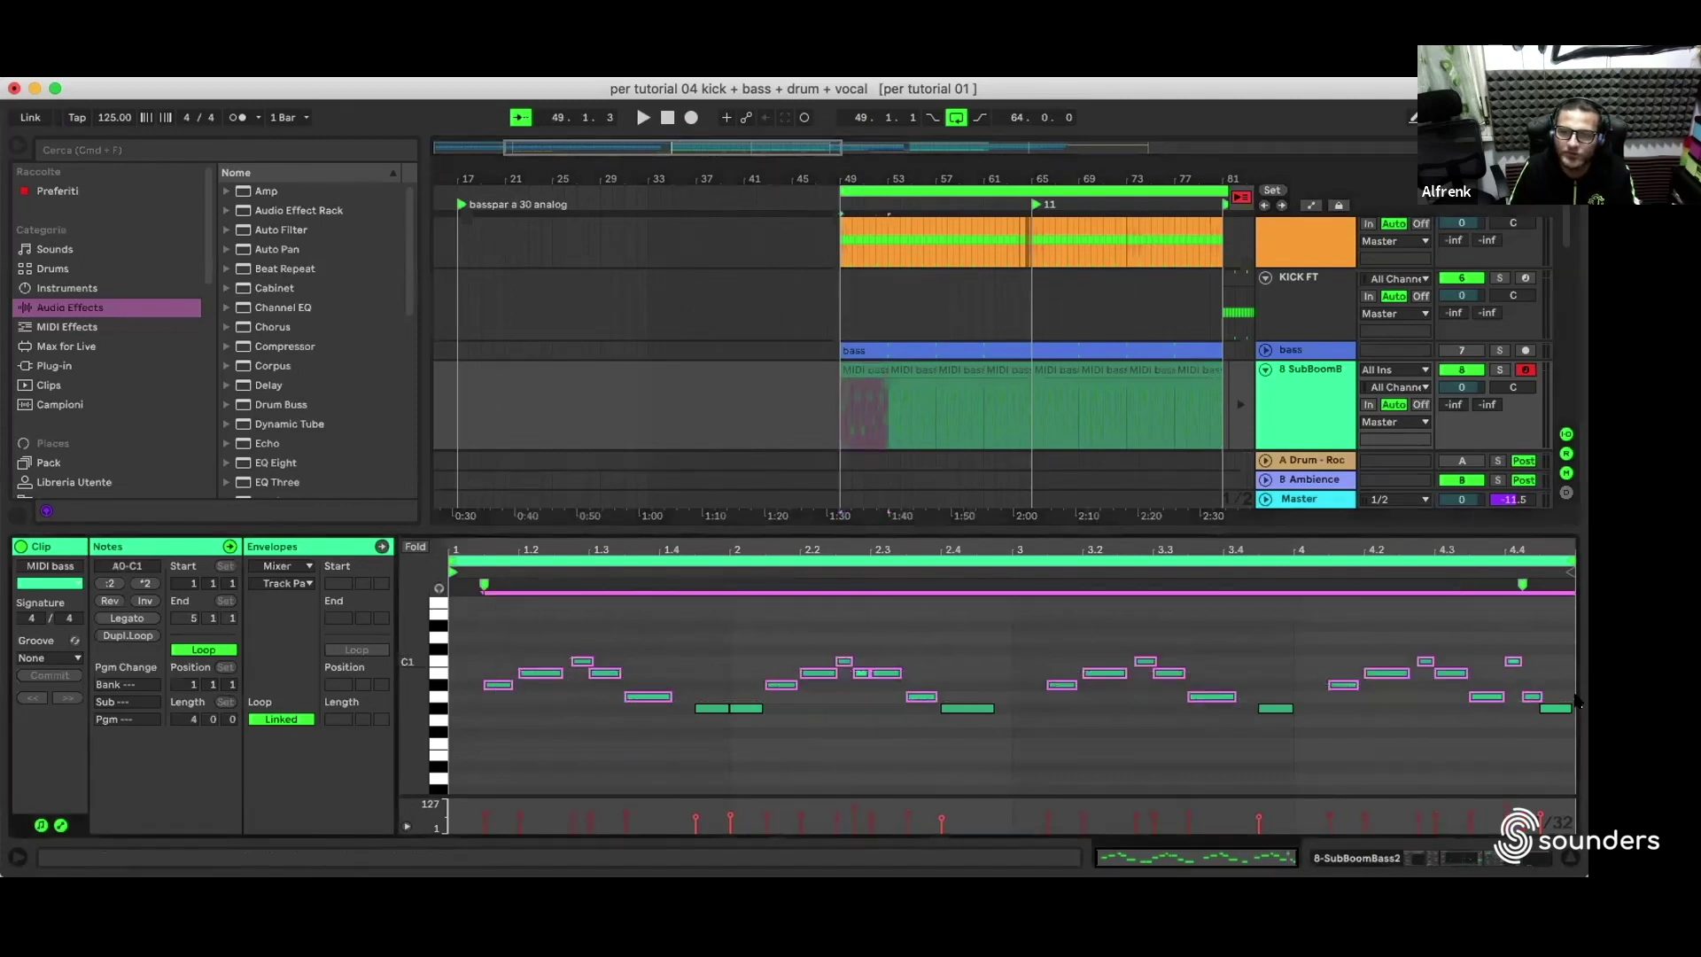
{"action": "left_click", "coordinate": [855, 776]}
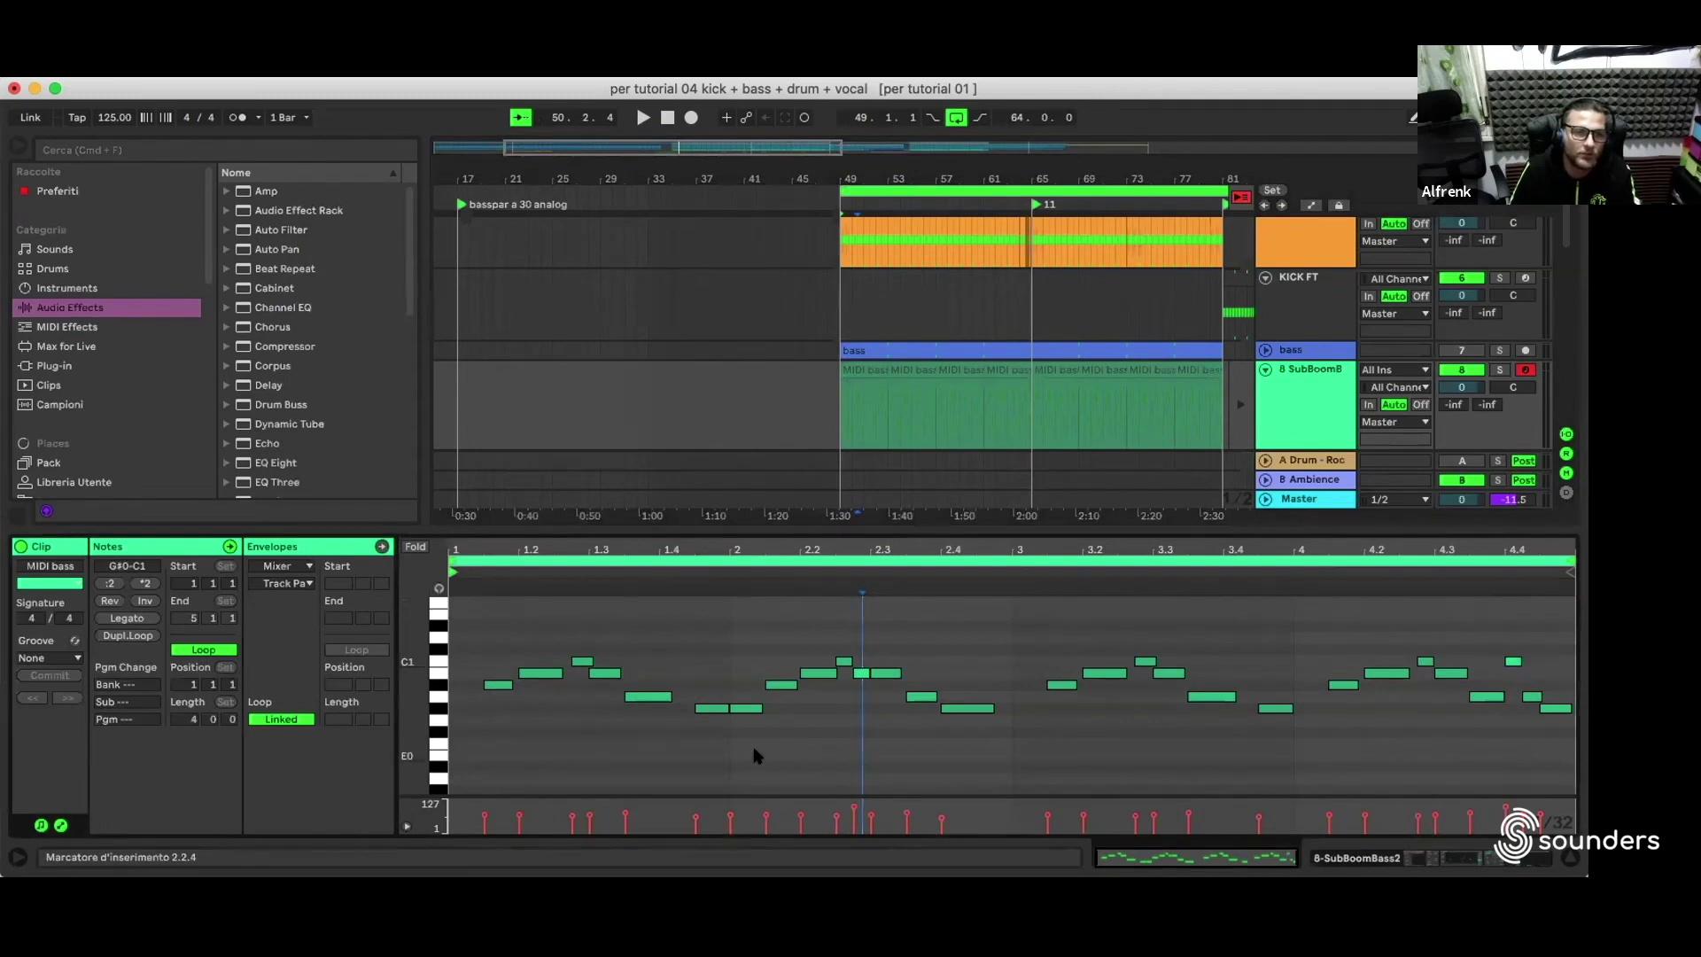
{"action": "left_click", "coordinate": [494, 683]}
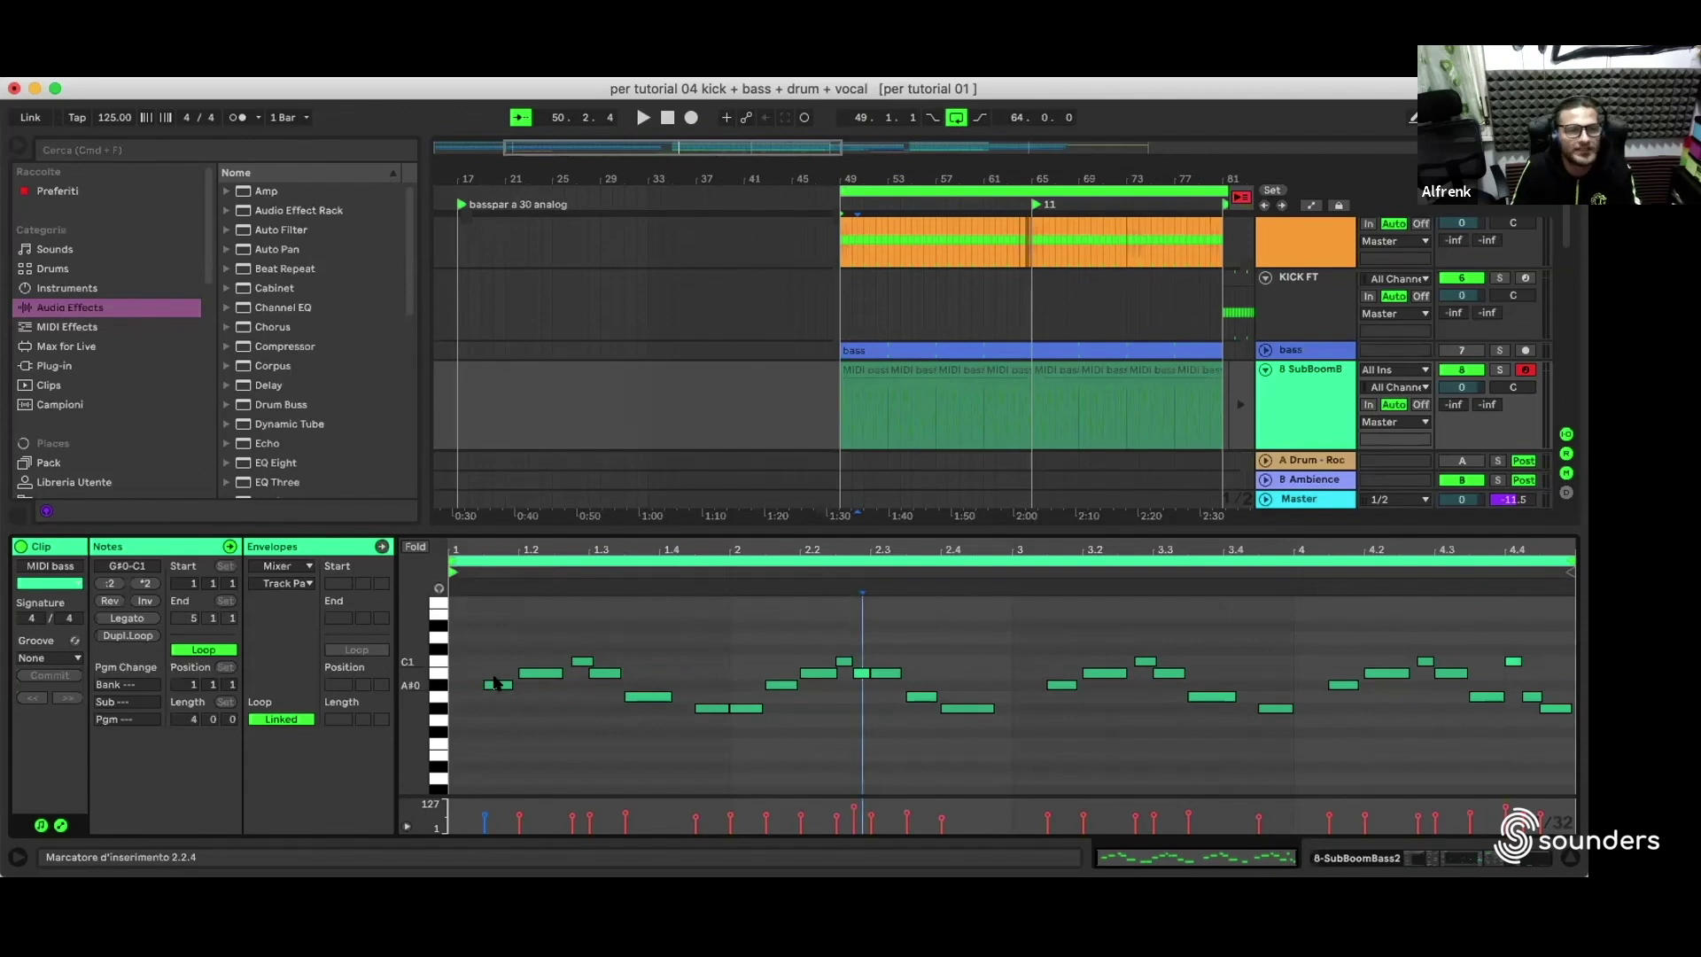
{"action": "left_click", "coordinate": [536, 675]}
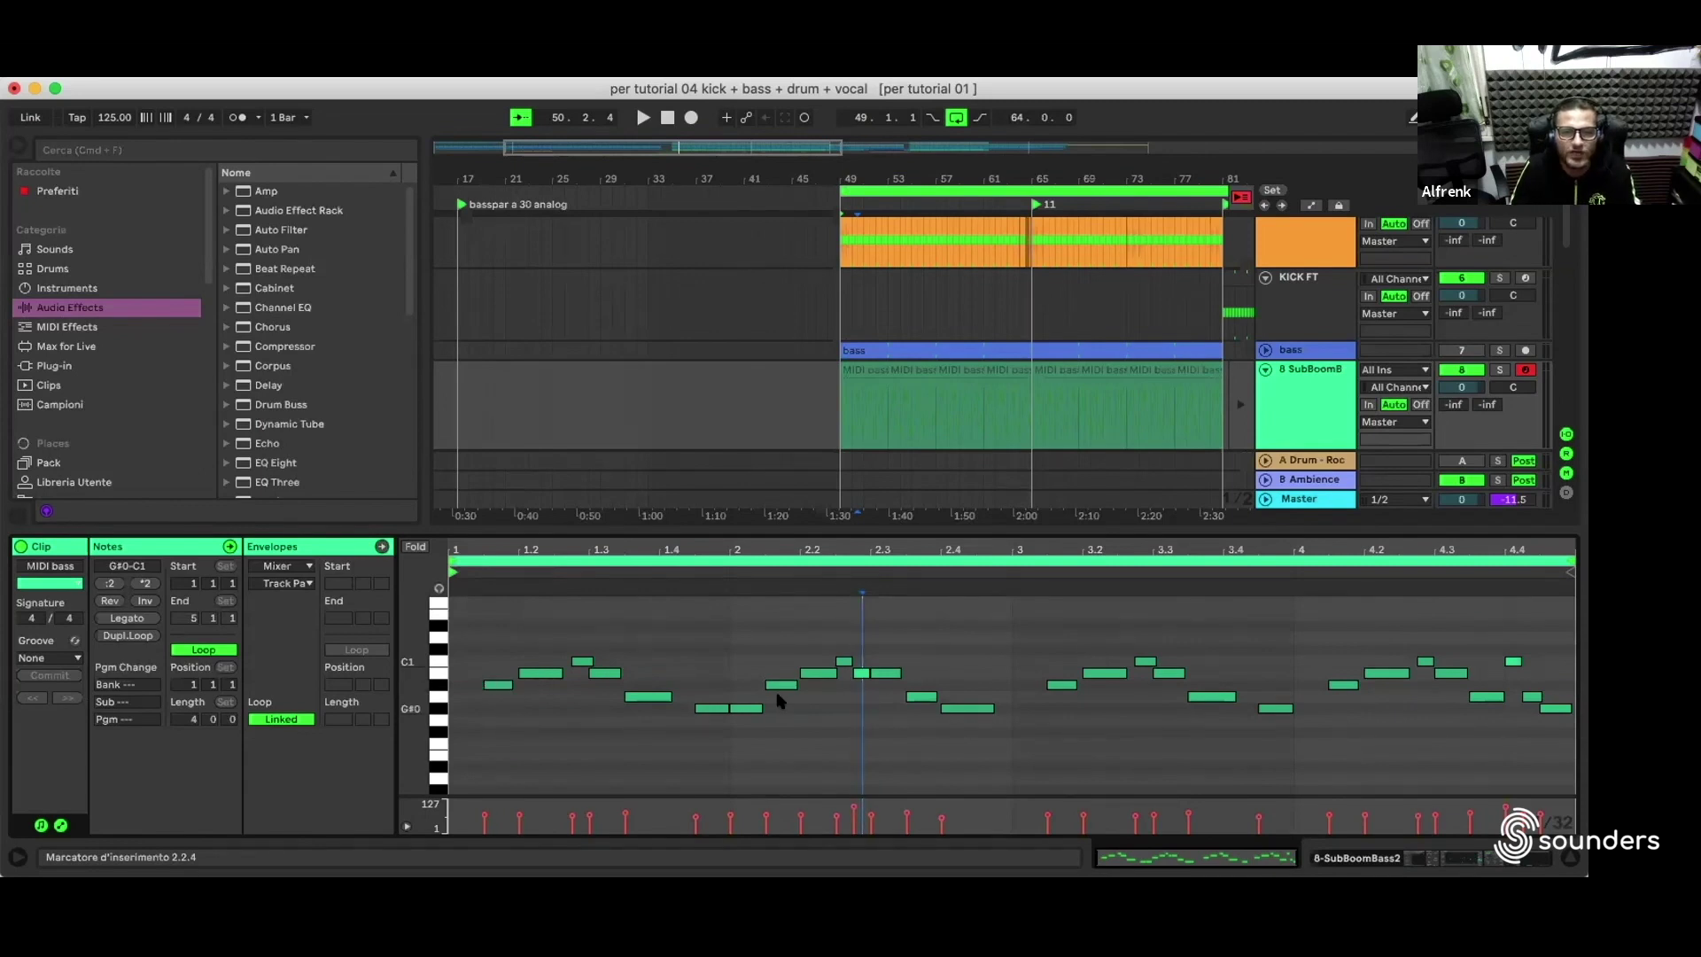
{"action": "left_click", "coordinate": [860, 681]}
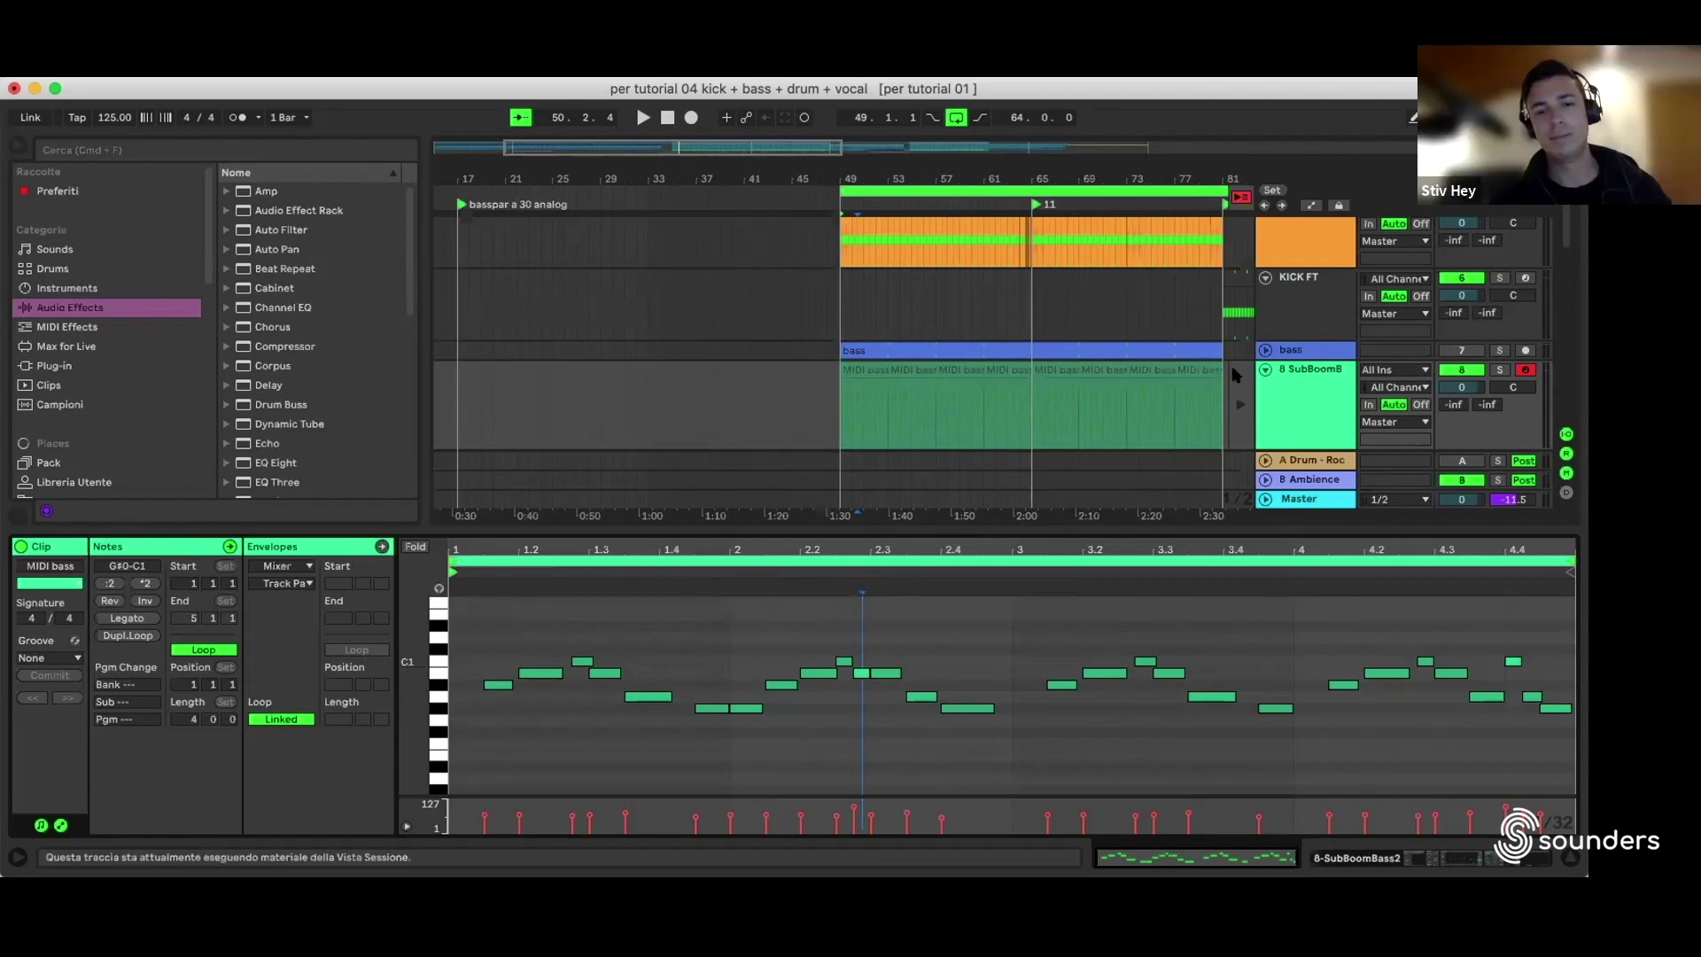
Step: Show the SubBoomBass2 track's device chain and select its EQ Eight, followed by its Compressor
{"action": "left_click", "coordinate": [859, 390]}
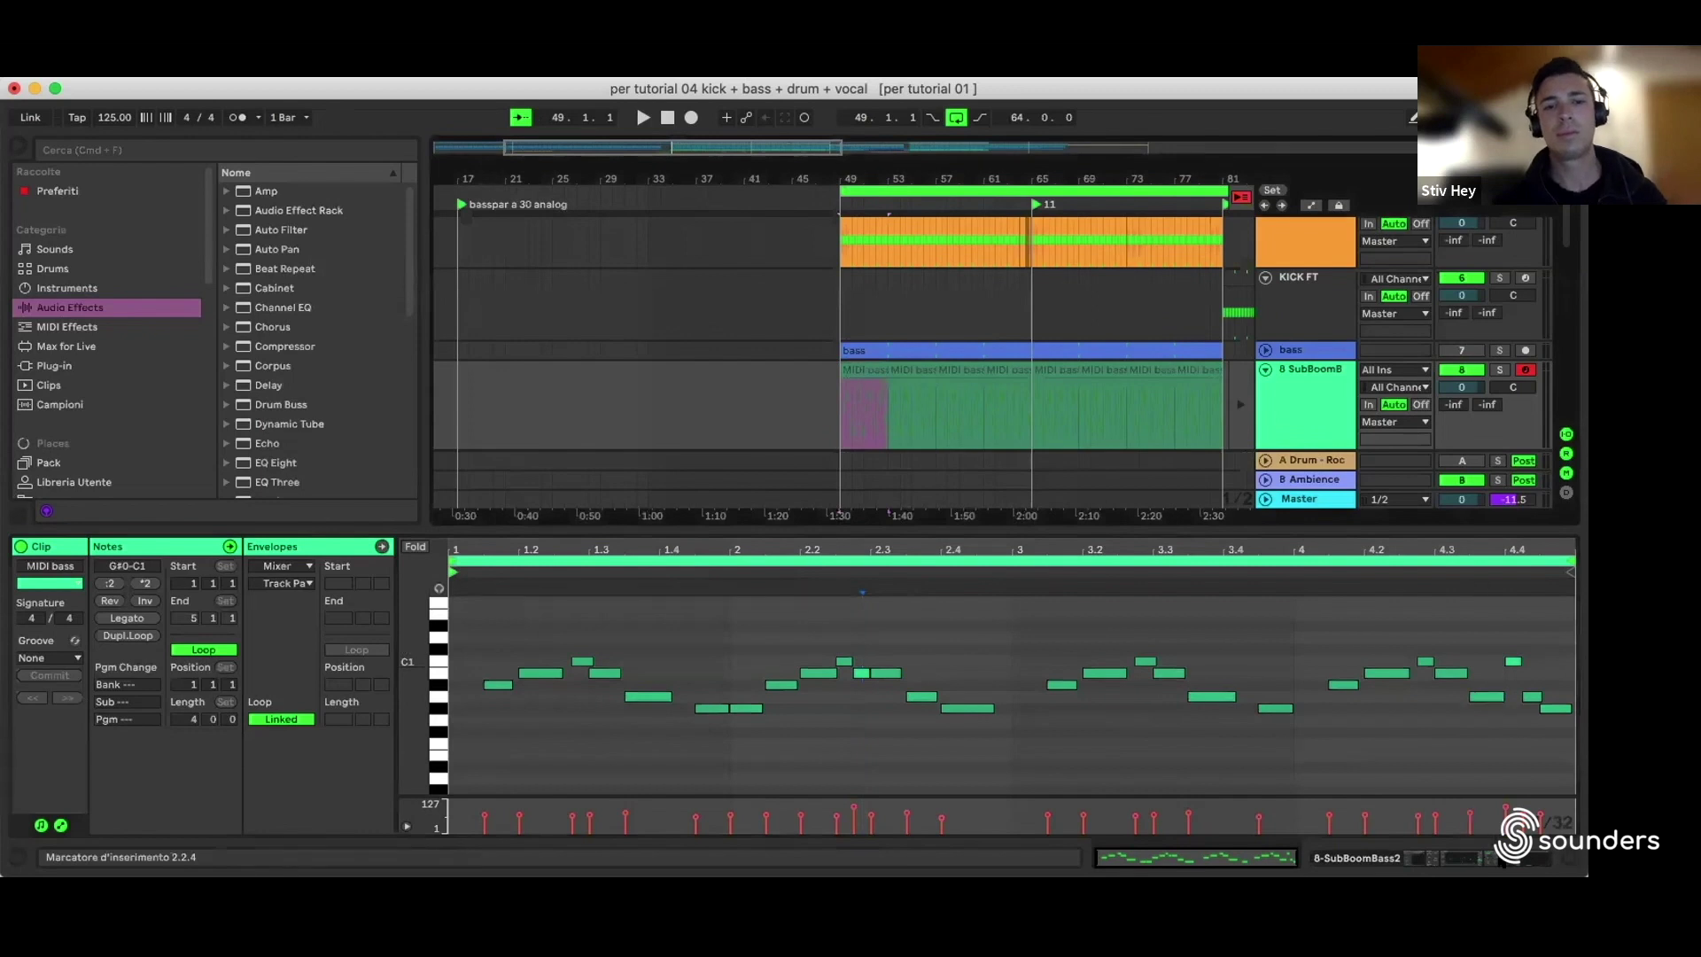
{"action": "key", "text": "shift+Tab"}
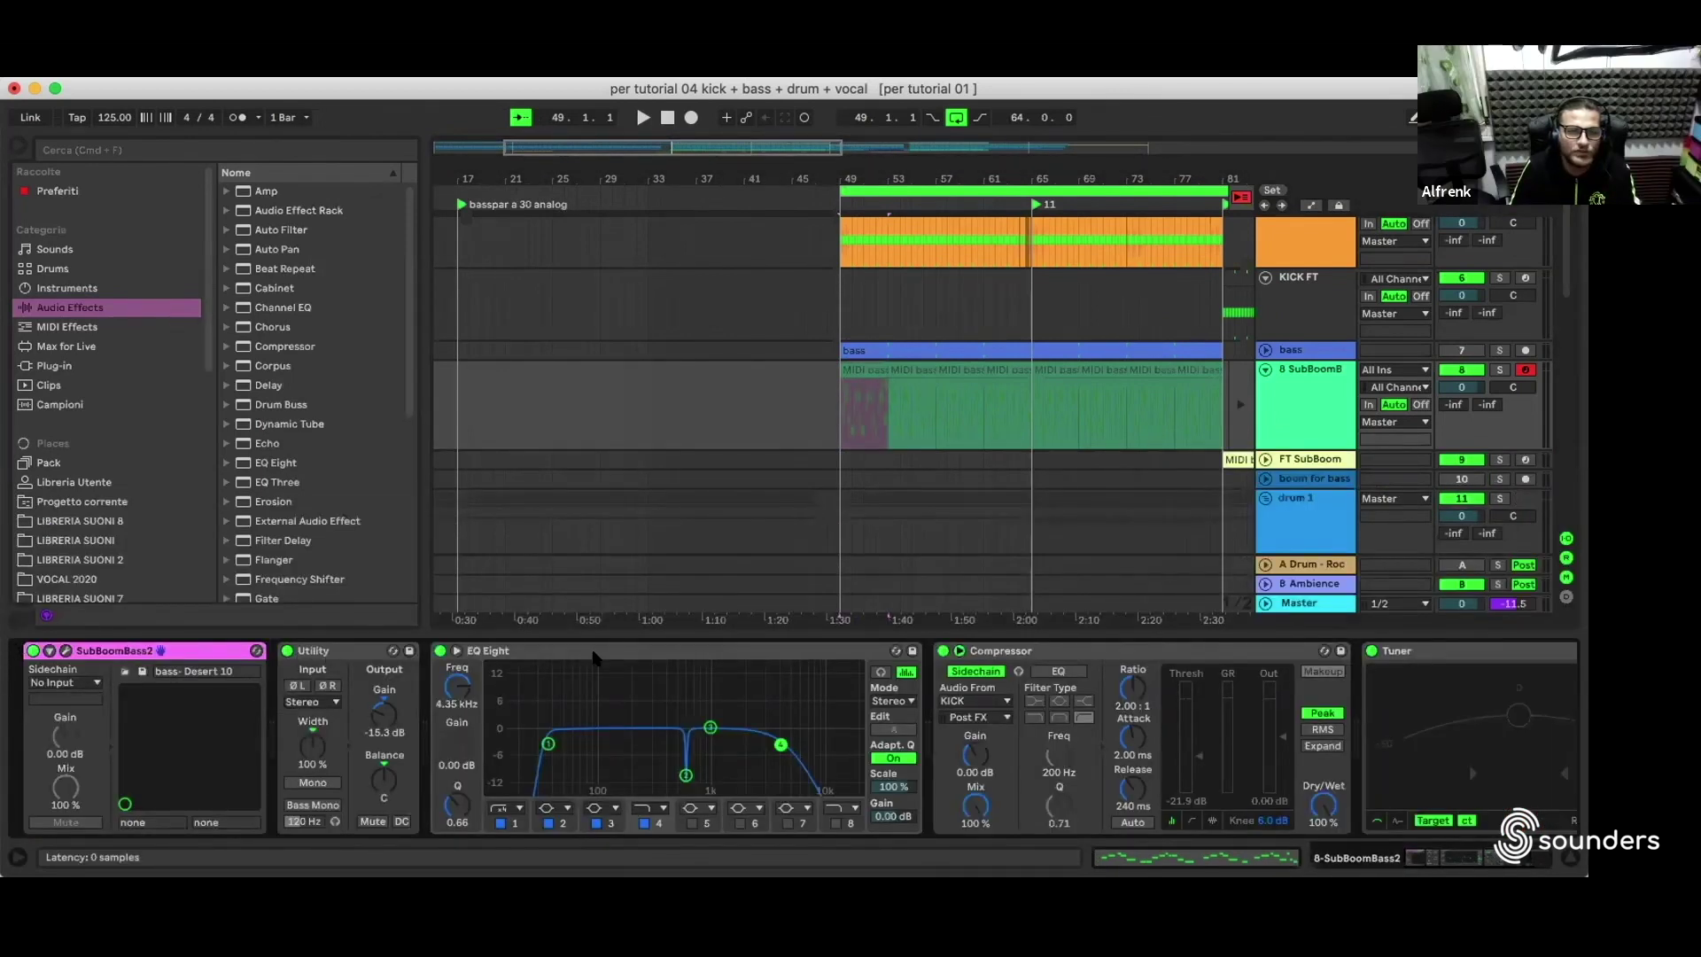
{"action": "left_click", "coordinate": [598, 656]}
{"action": "left_click", "coordinate": [1092, 653]}
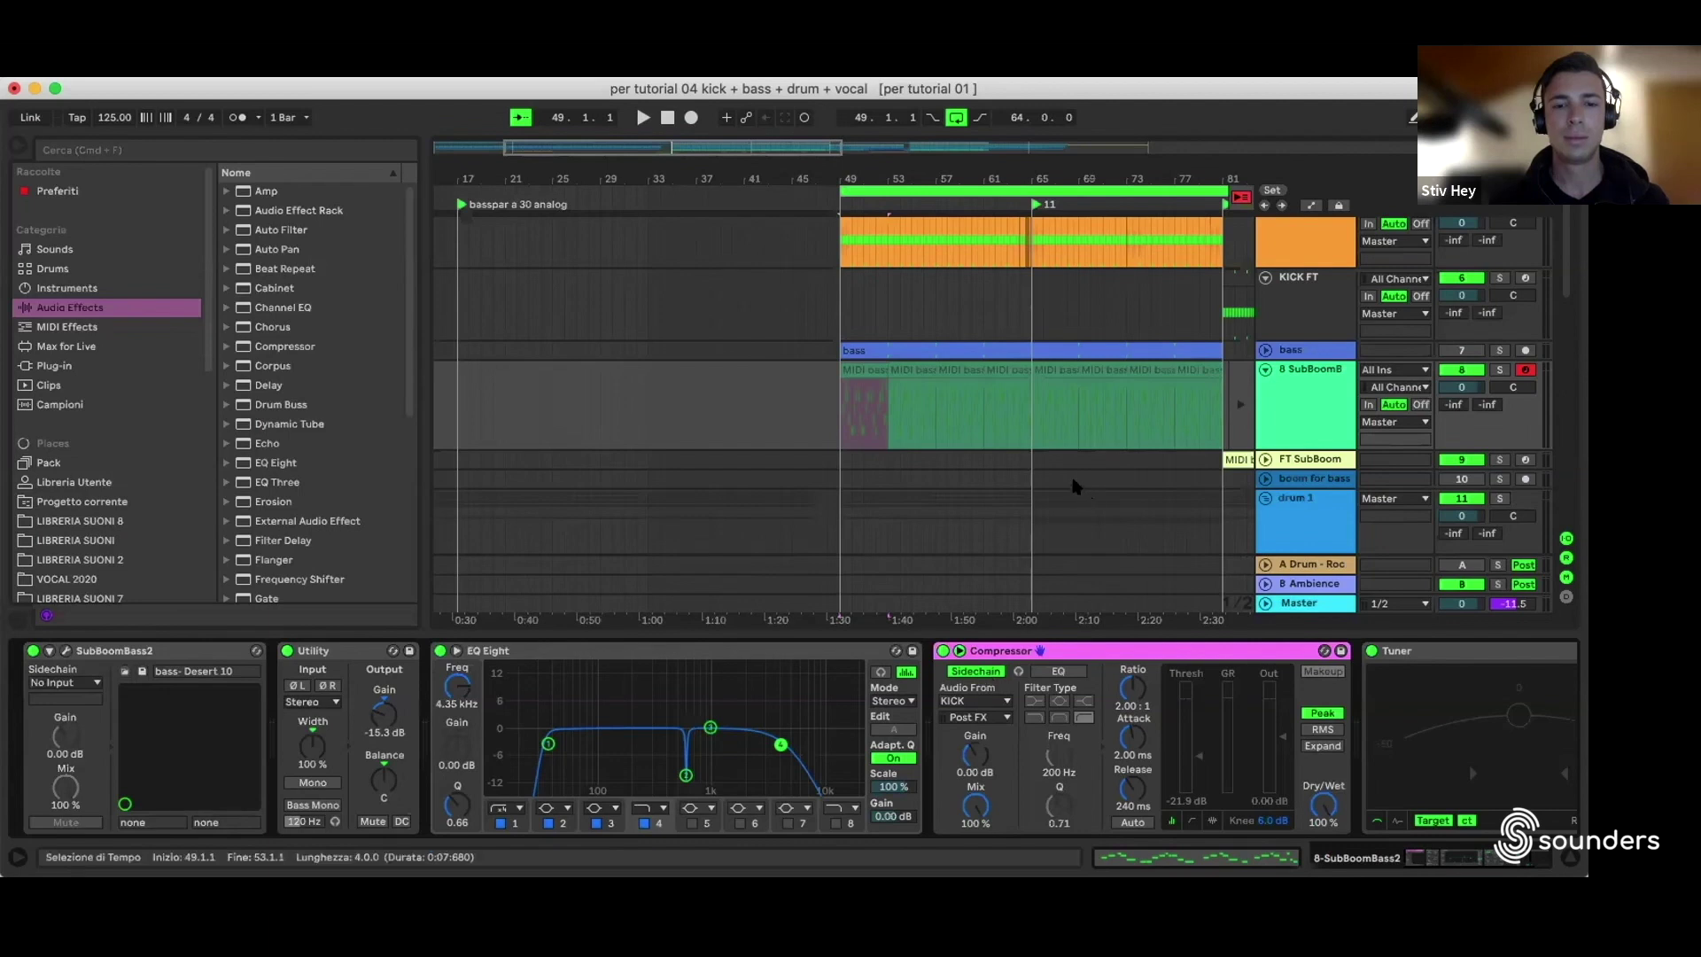
Step: Examine the SubBoomBass2 chain from the kick-sidechained Compressor to the Tuner, playing the arrangement briefly from bar 49 and stopping
{"action": "scroll", "coordinate": [1074, 483], "scroll_direction": "right", "scroll_amount": 3}
{"action": "scroll", "coordinate": [1074, 484], "scroll_direction": "left", "scroll_amount": 2}
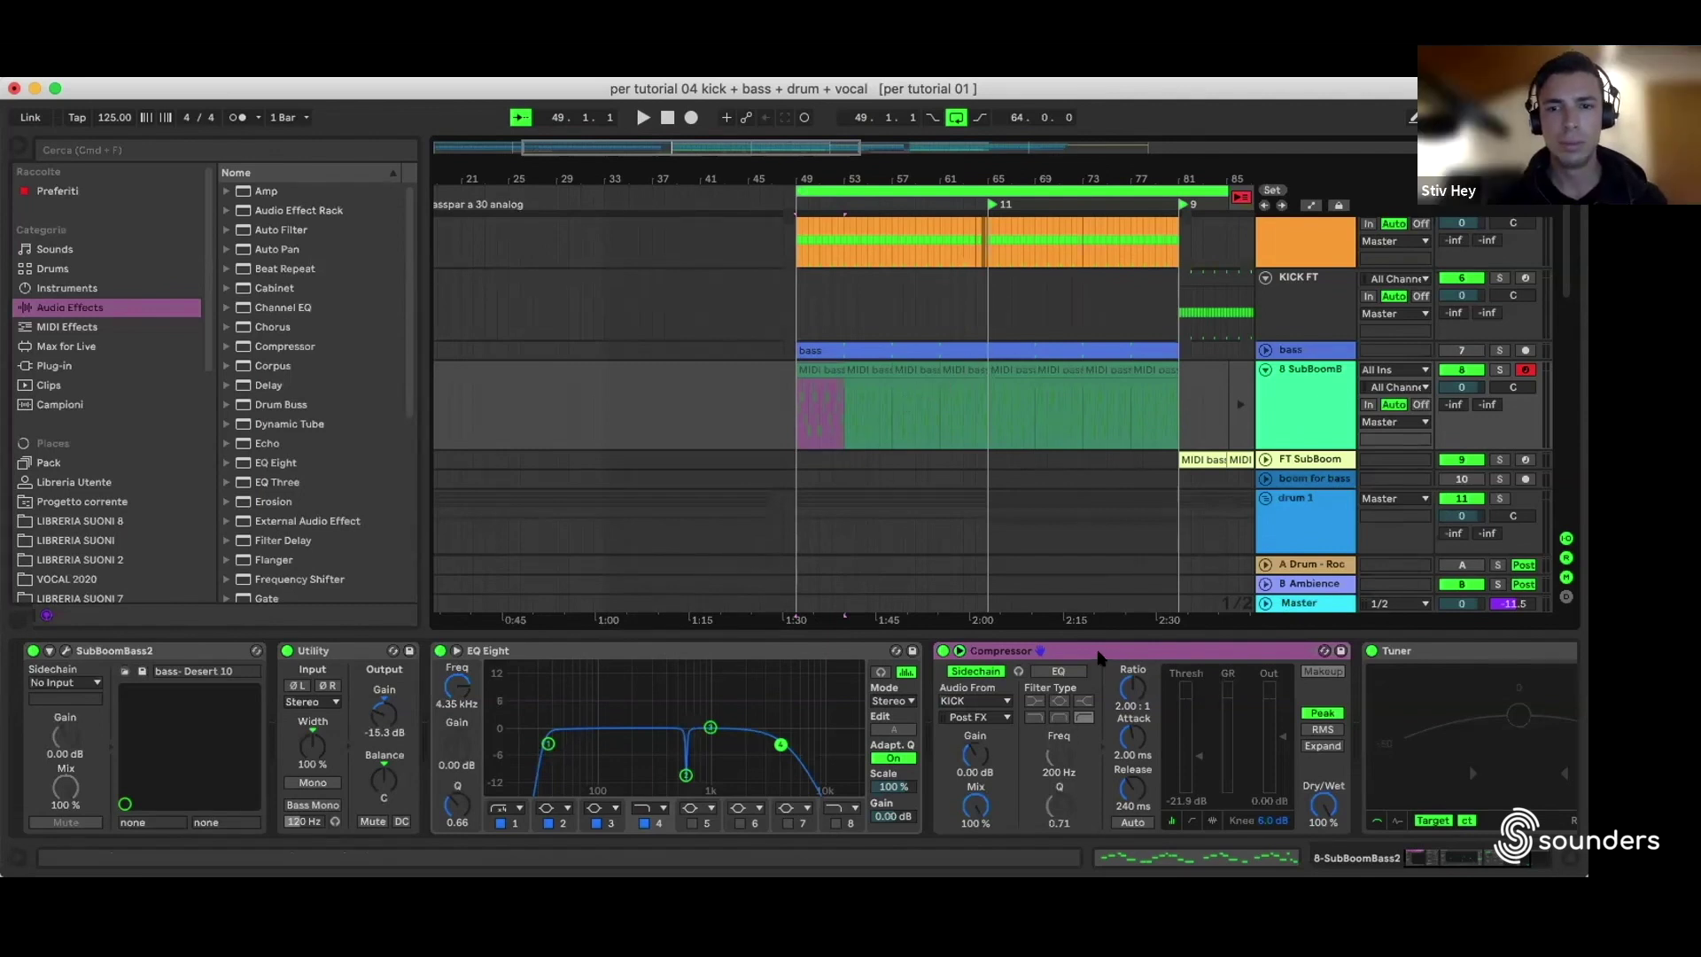
{"action": "scroll", "coordinate": [974, 691], "scroll_direction": "right", "scroll_amount": 5}
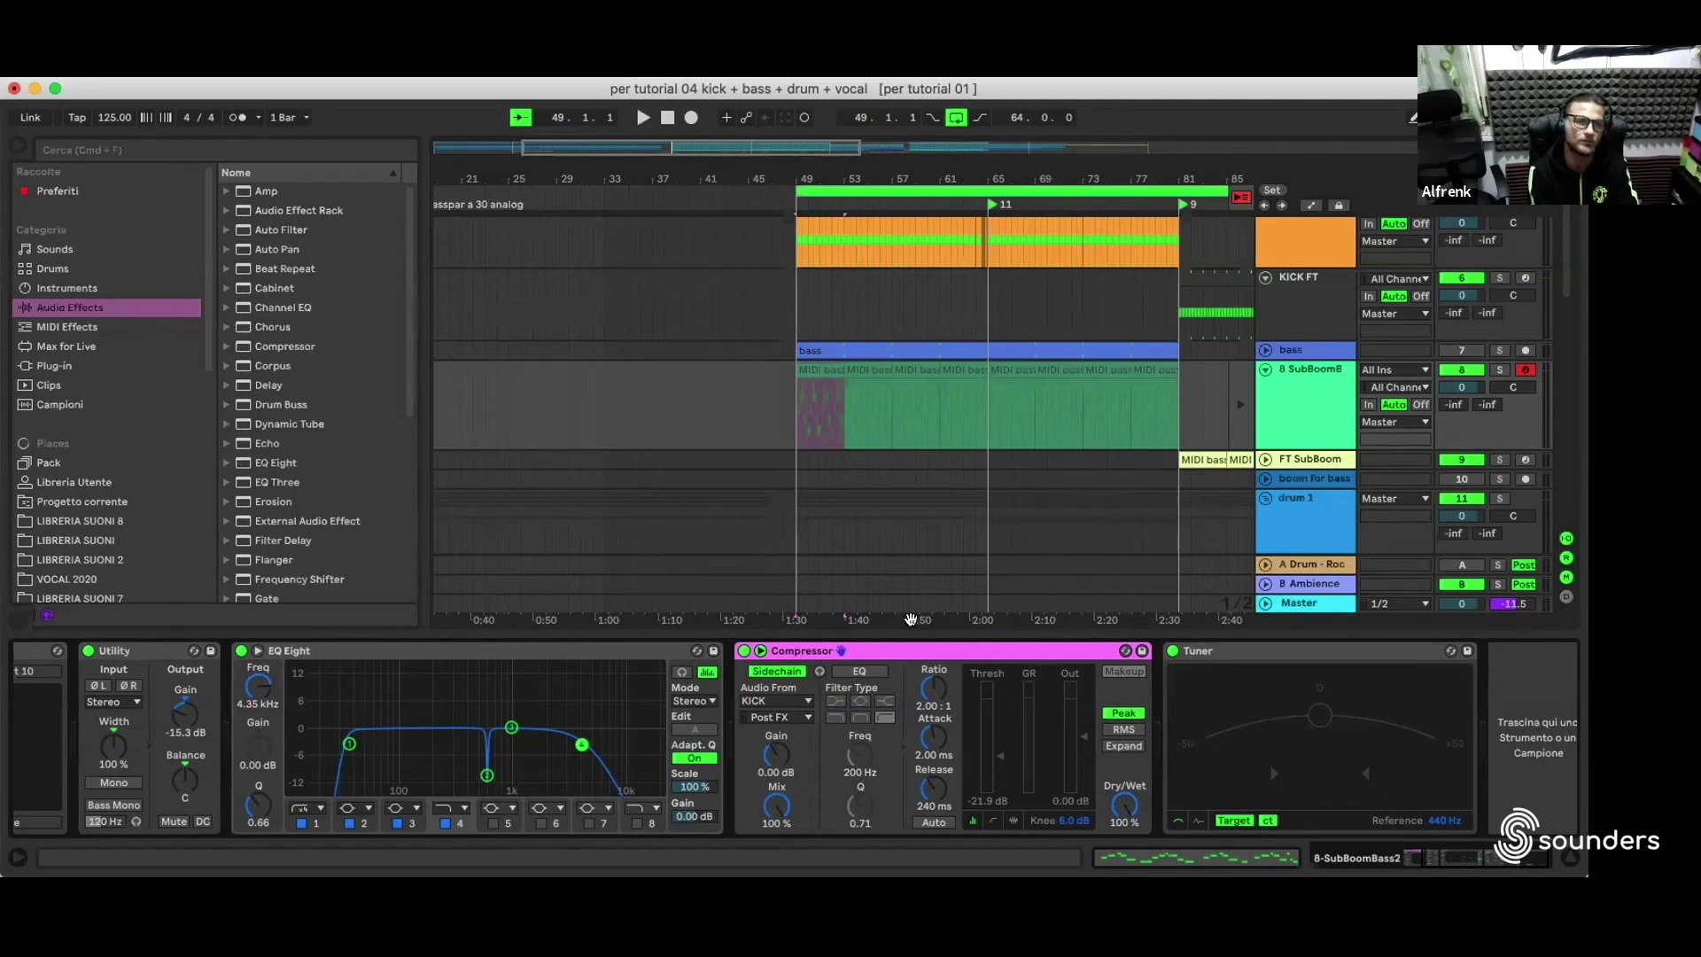
{"action": "scroll", "coordinate": [912, 469], "scroll_direction": "down", "scroll_amount": 1}
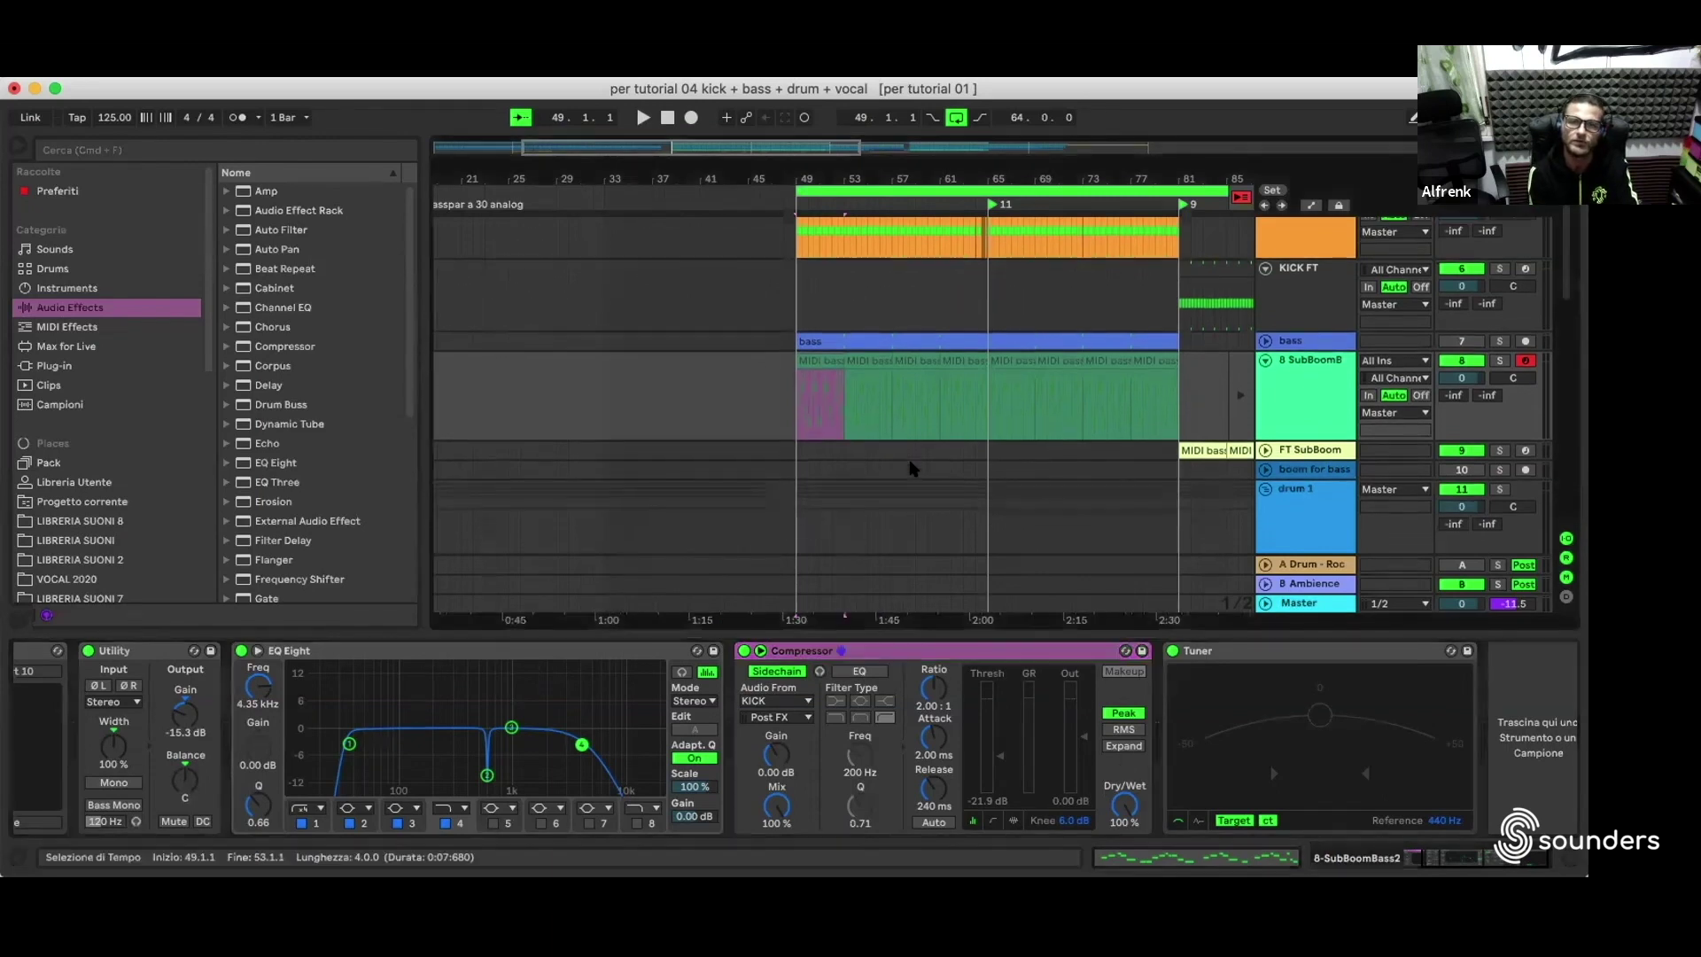
{"action": "scroll", "coordinate": [992, 549], "scroll_direction": "up", "scroll_amount": 1}
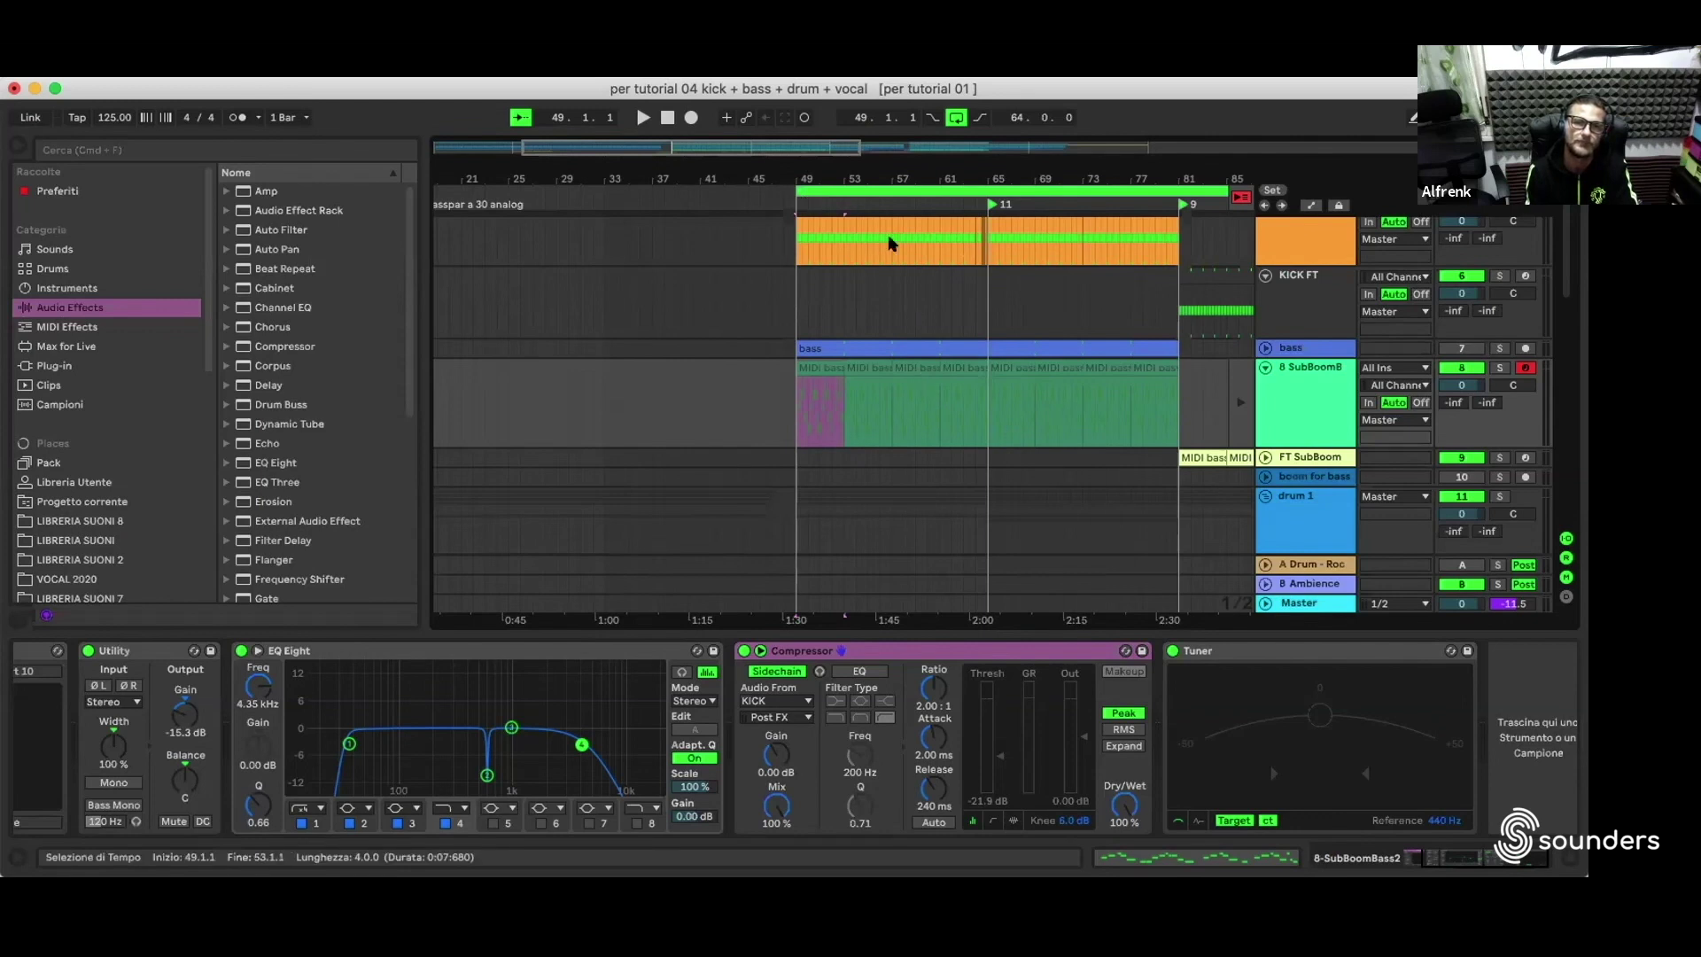
{"action": "scroll", "coordinate": [890, 243], "scroll_direction": "up", "scroll_amount": 1}
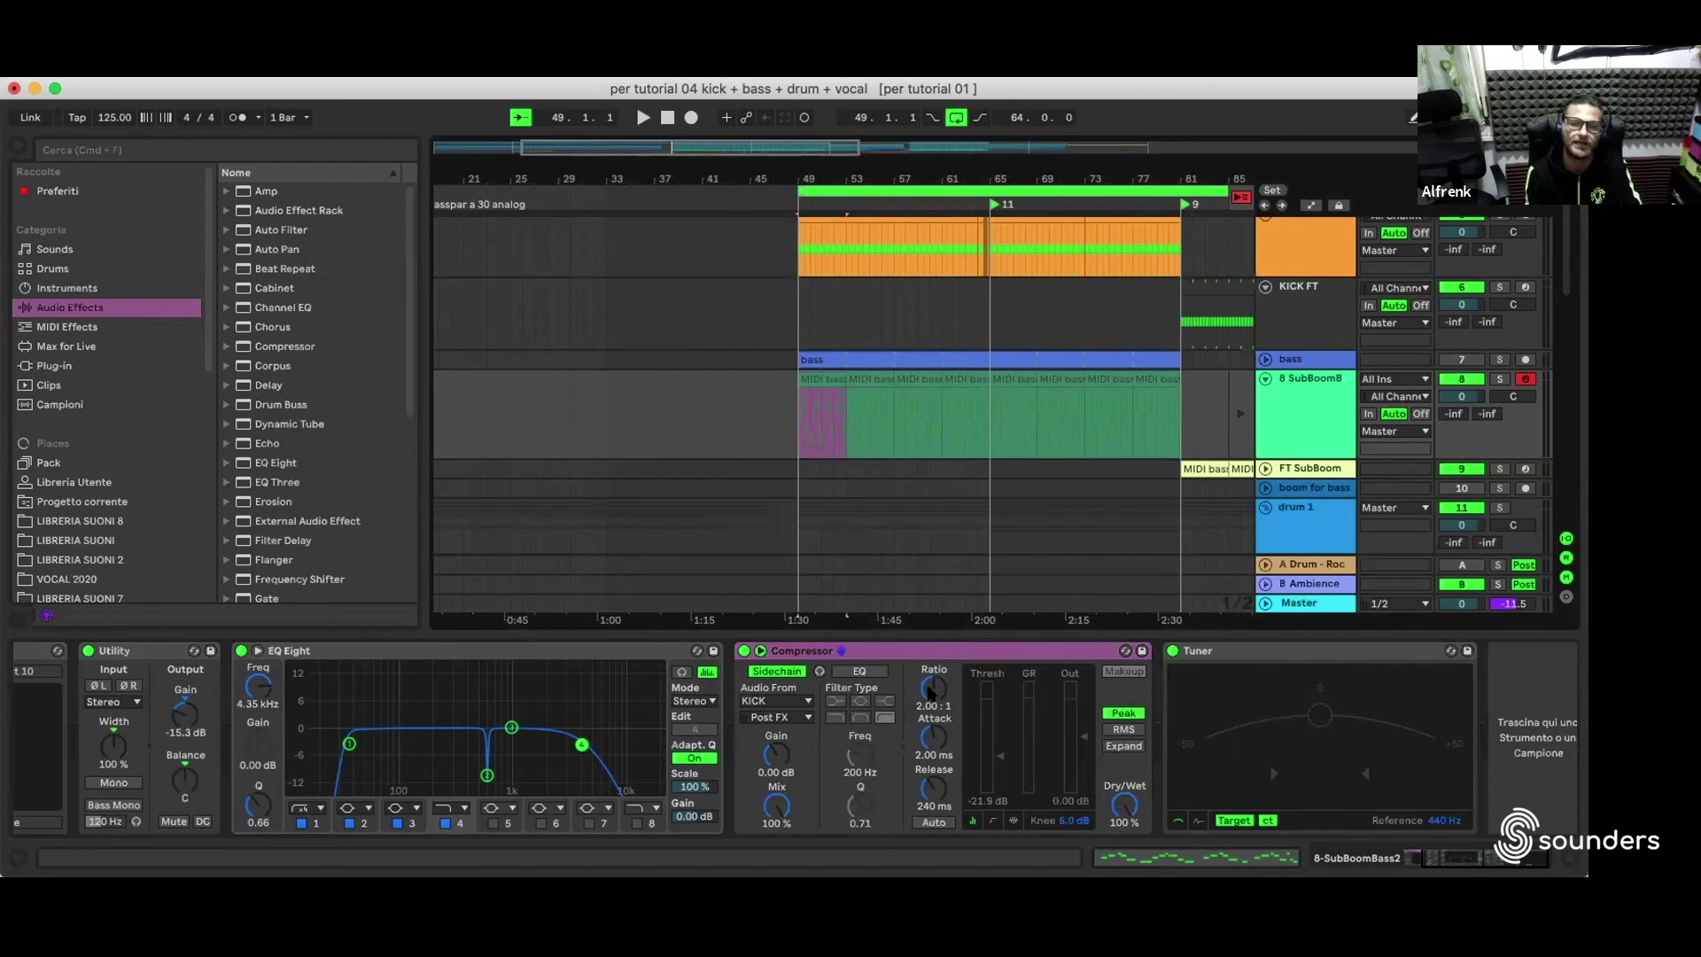
{"action": "scroll", "coordinate": [931, 693], "scroll_direction": "left", "scroll_amount": 1}
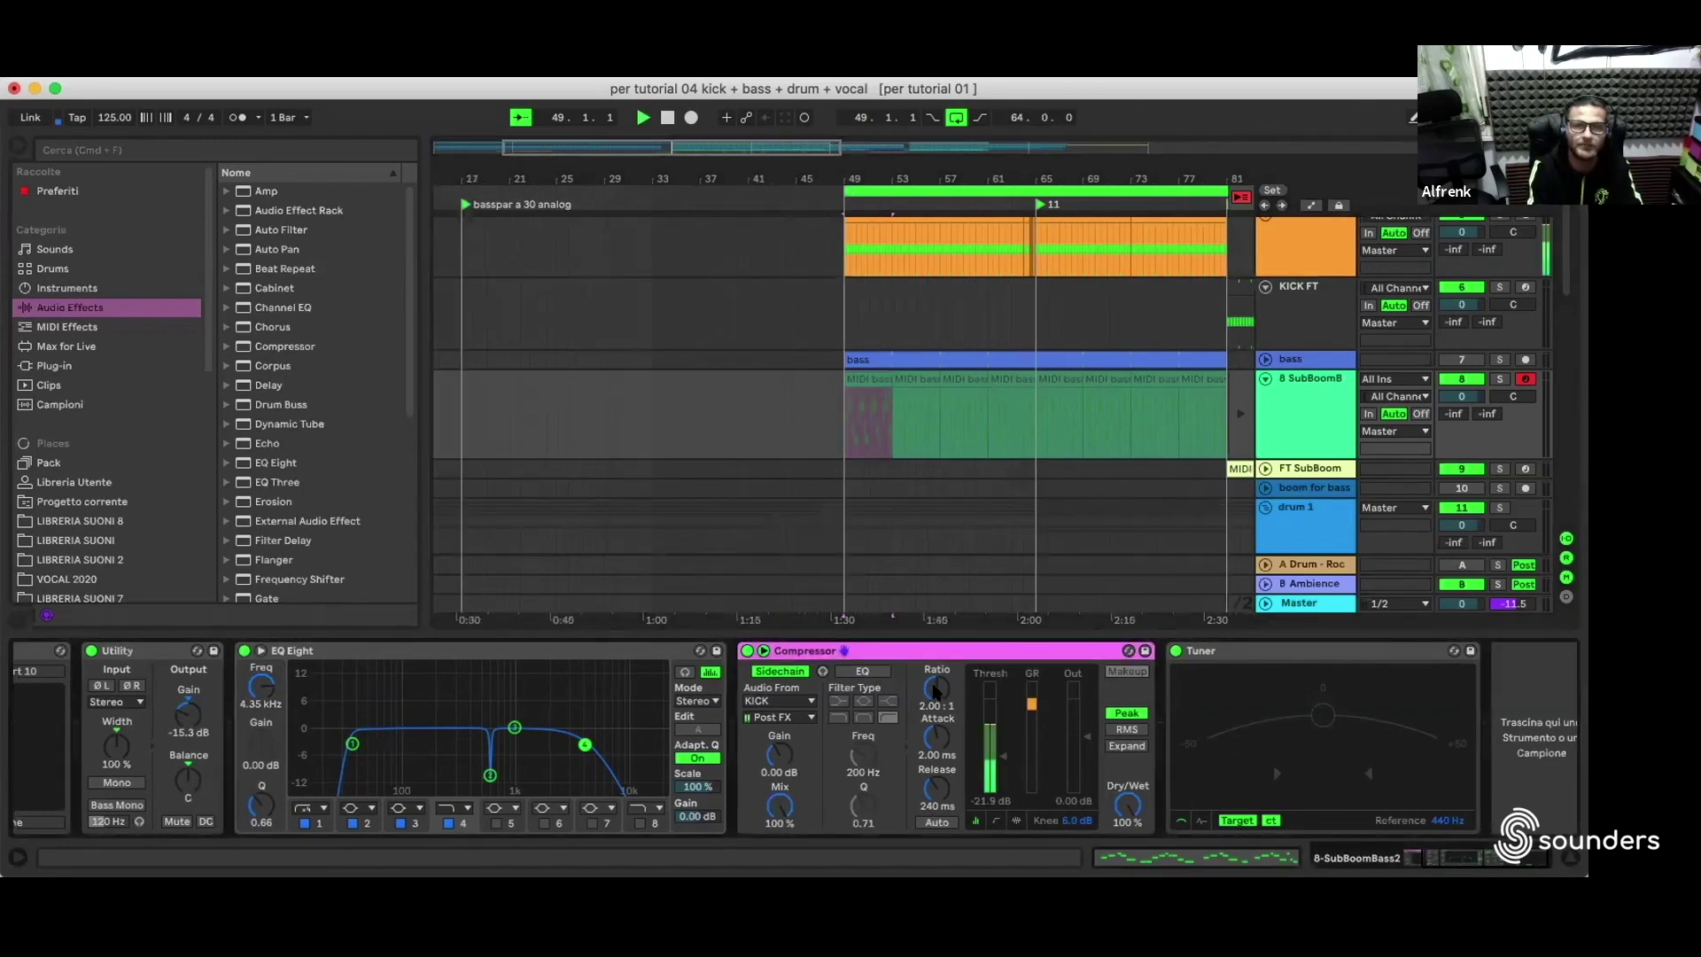
{"action": "key", "text": "space"}
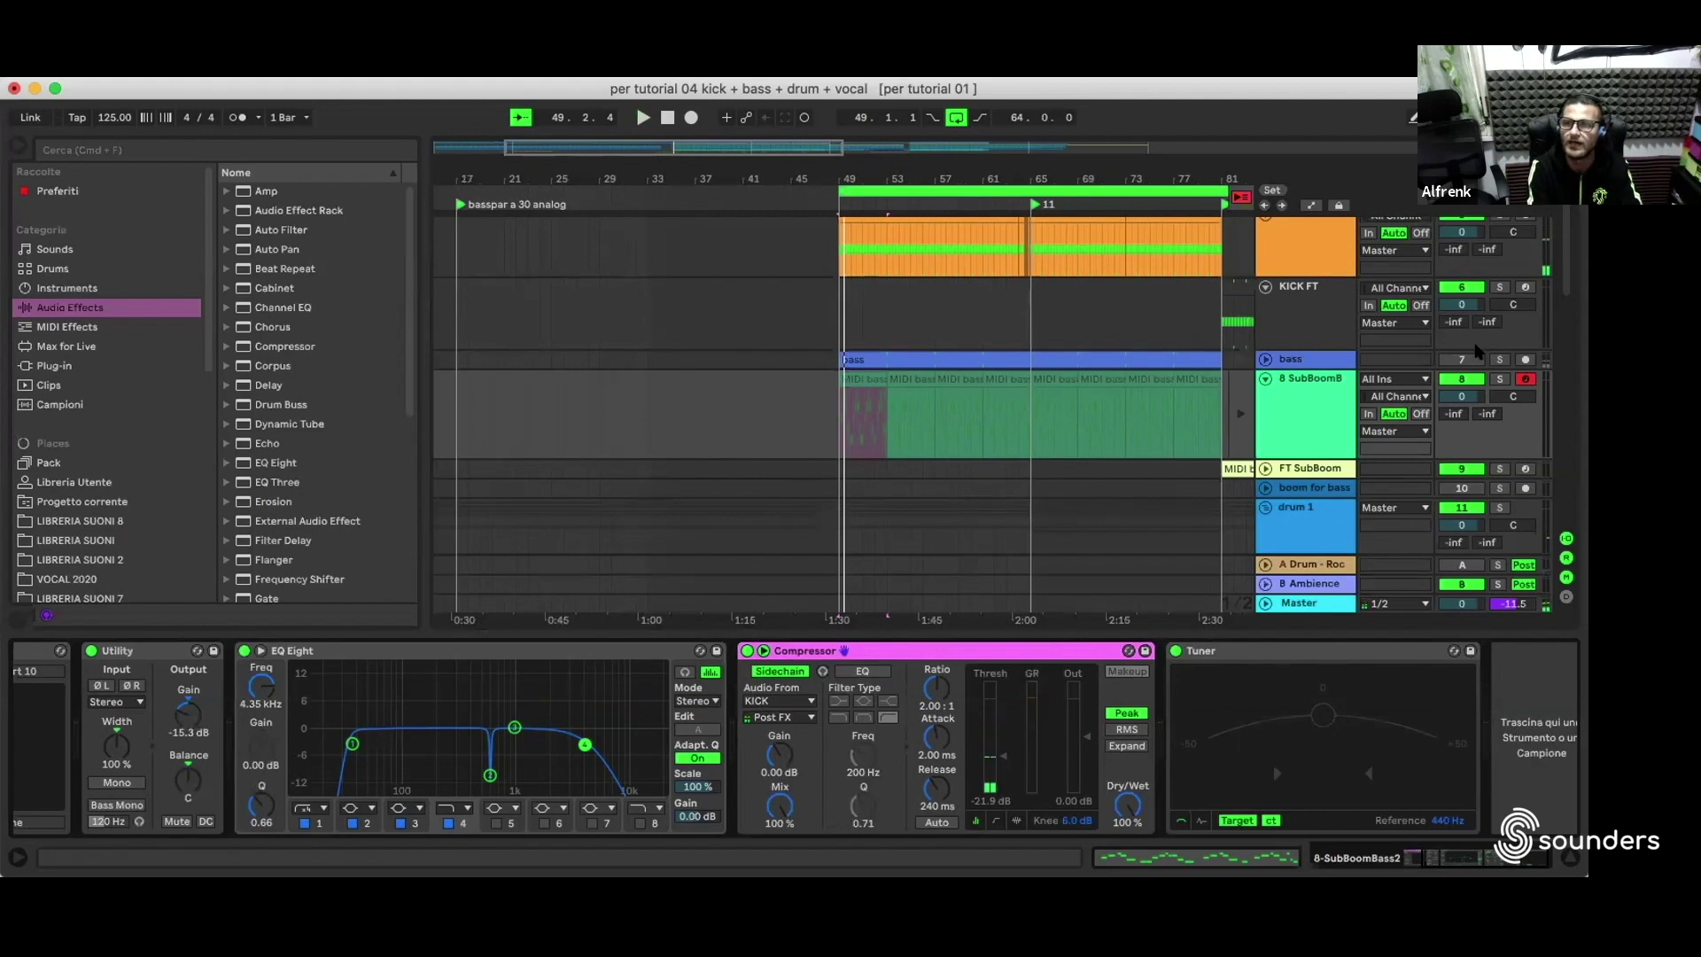
Step: Solo the SubBoomBass2 and KICK tracks together and play the arrangement from bar 49
{"action": "scroll", "coordinate": [1497, 376], "scroll_direction": "up", "scroll_amount": 1}
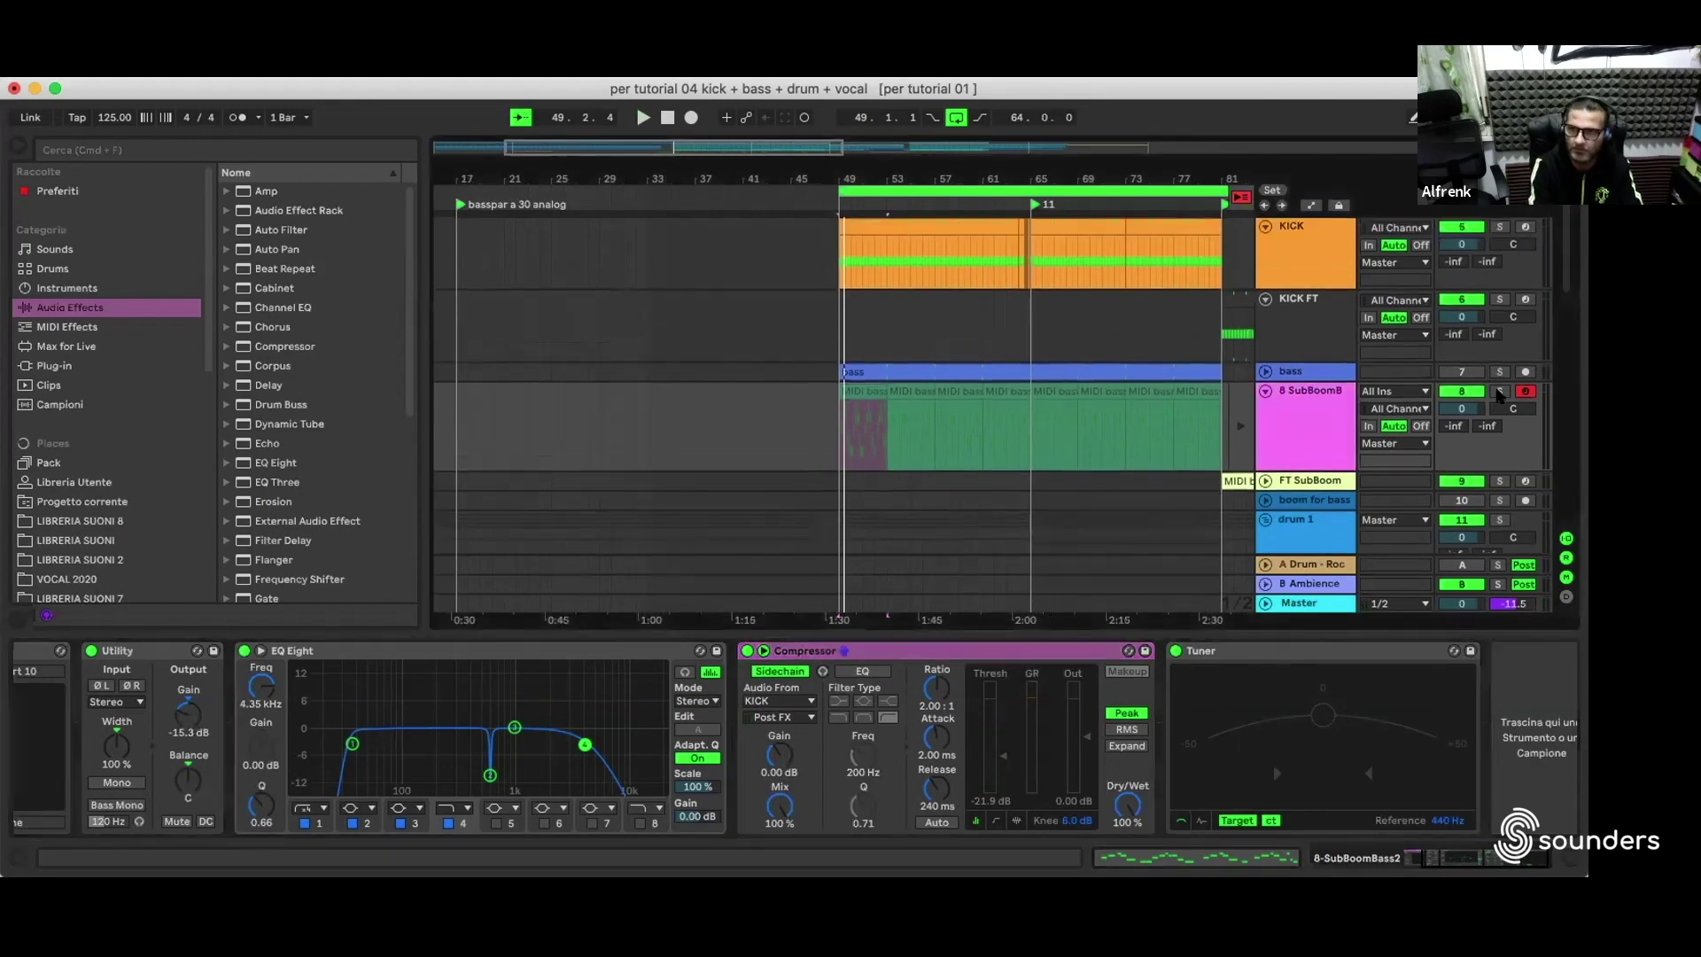
{"action": "left_click", "coordinate": [1500, 391]}
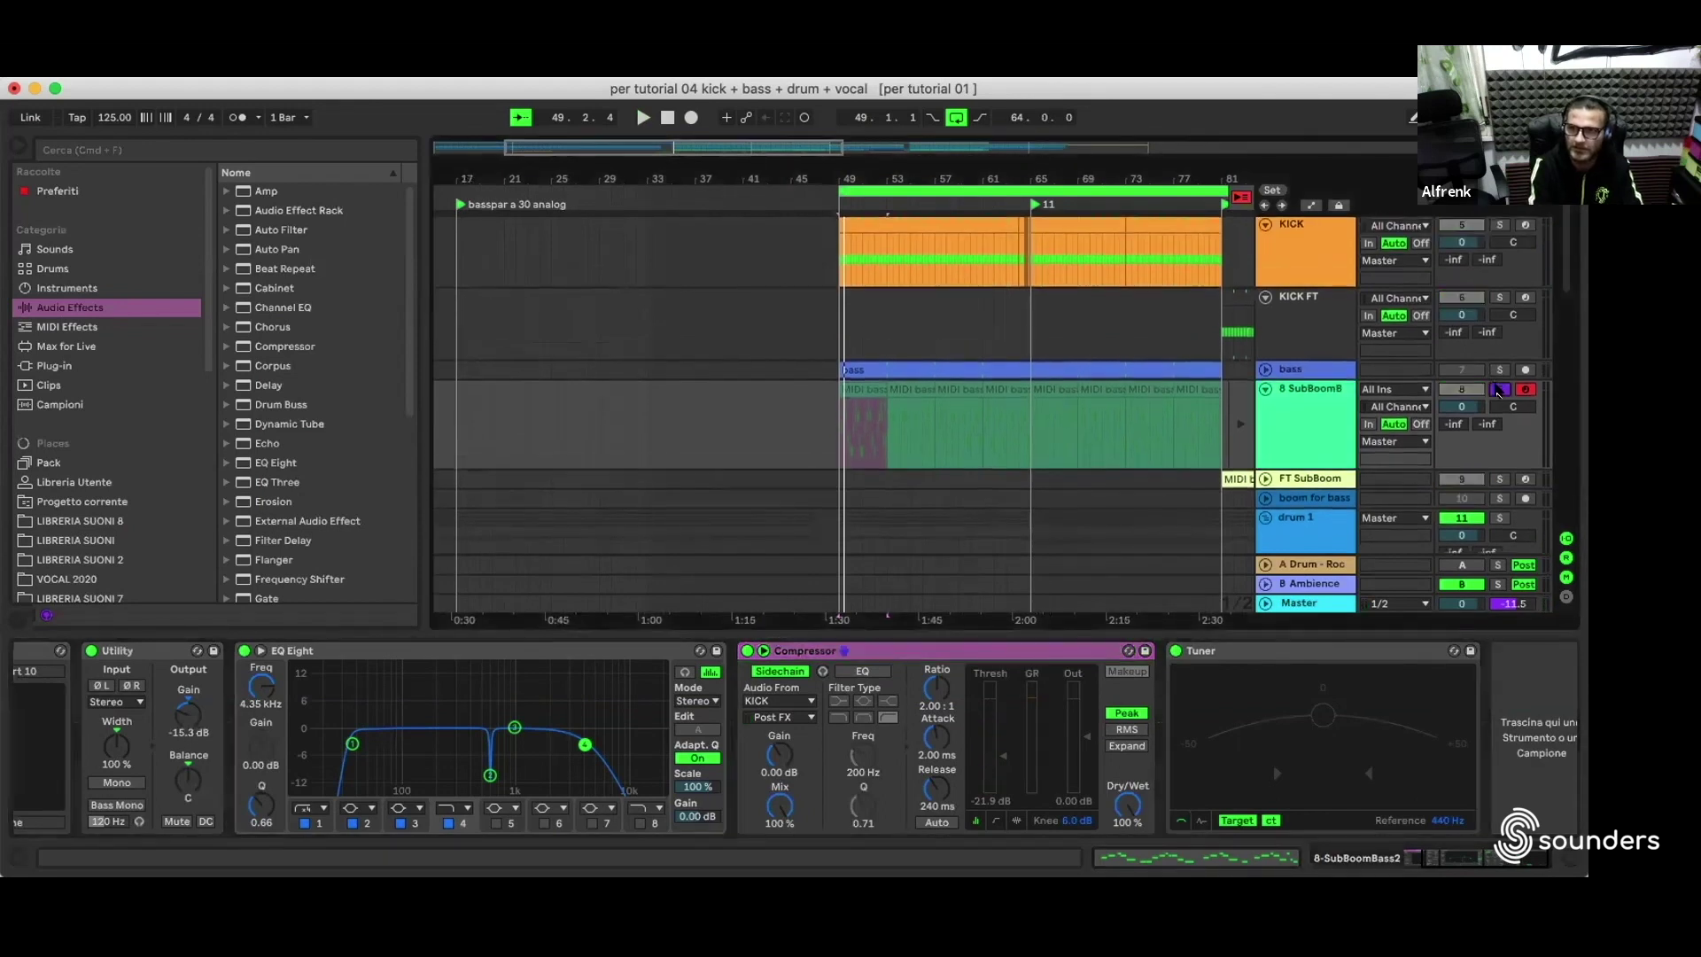
{"action": "left_click", "coordinate": [1499, 229]}
{"action": "key", "text": "space"}
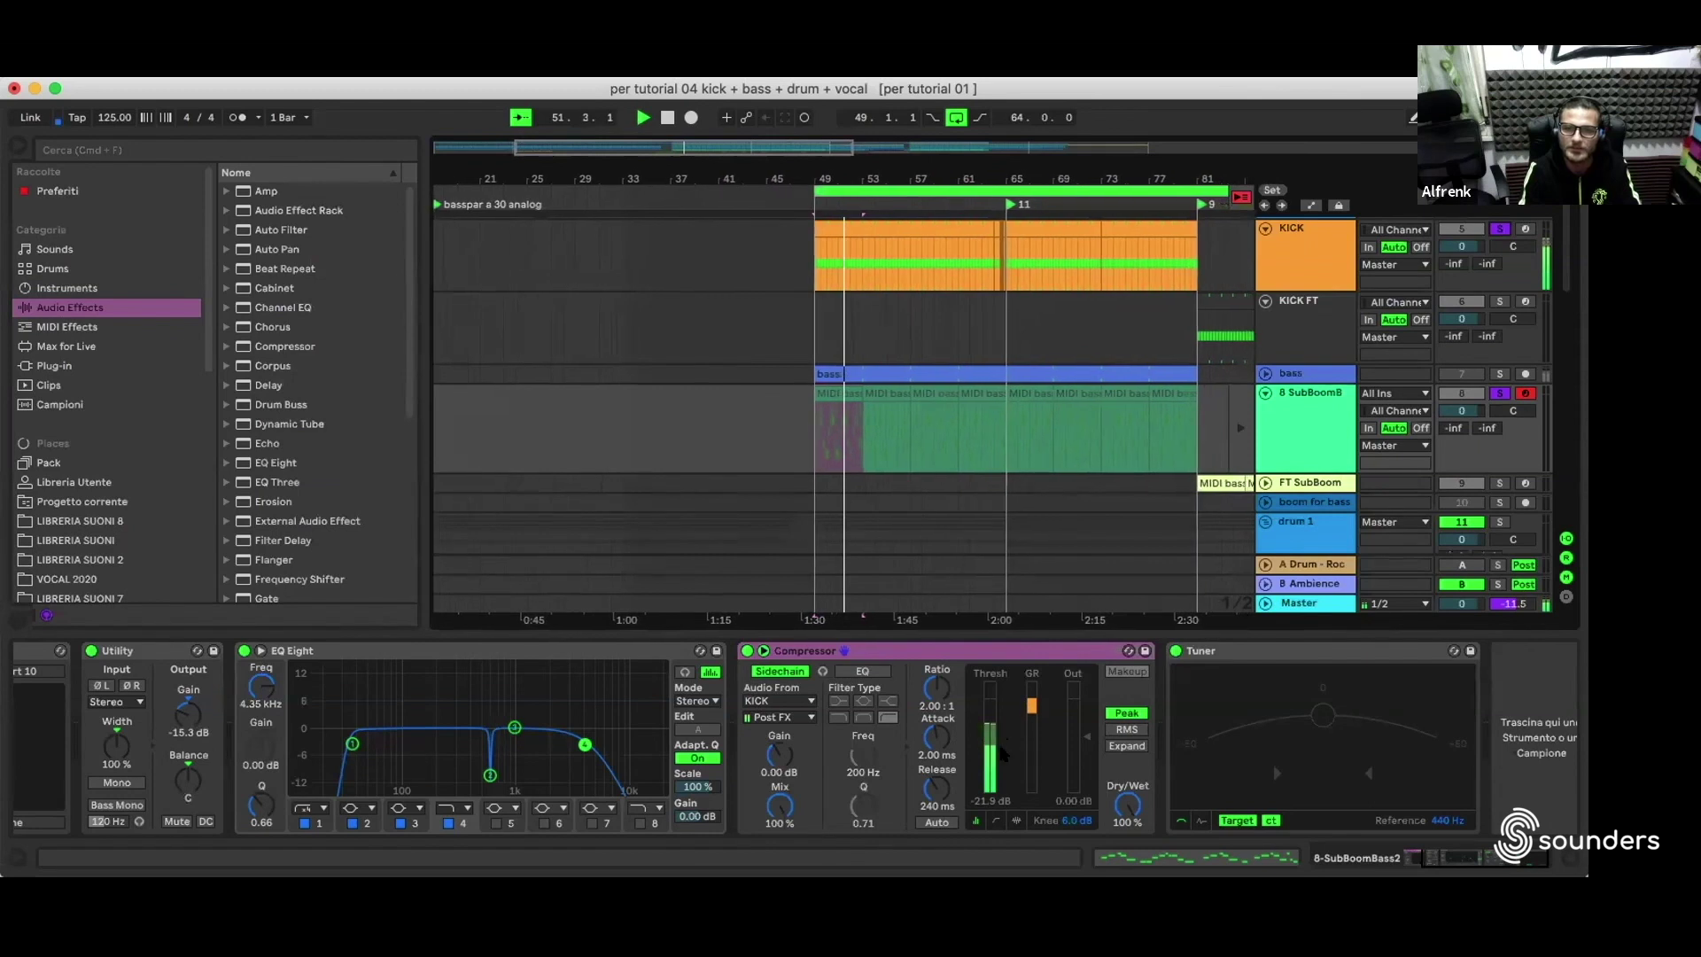
Step: Lower the threshold of SubBoomBass2's kick-sidechained Compressor to -33.1 dB and restart playback from bar 49
{"action": "left_click_drag", "start_coordinate": [1007, 747], "coordinate": [1007, 778]}
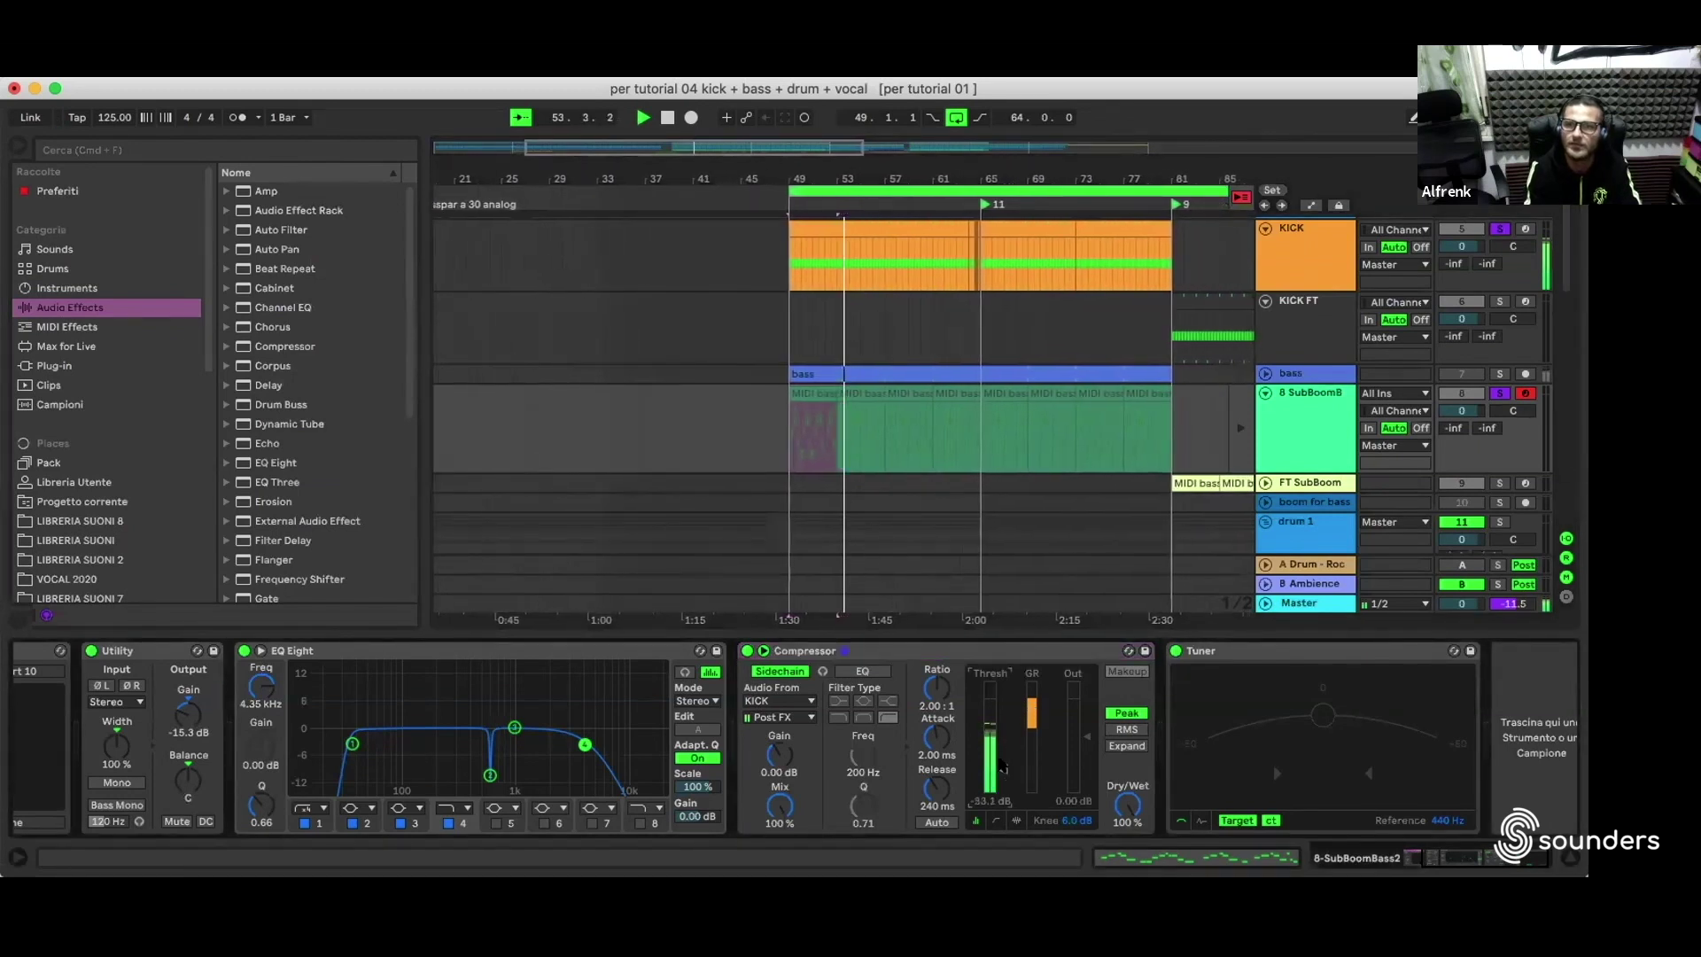
{"action": "key", "text": "space"}
{"action": "key", "text": "space"}
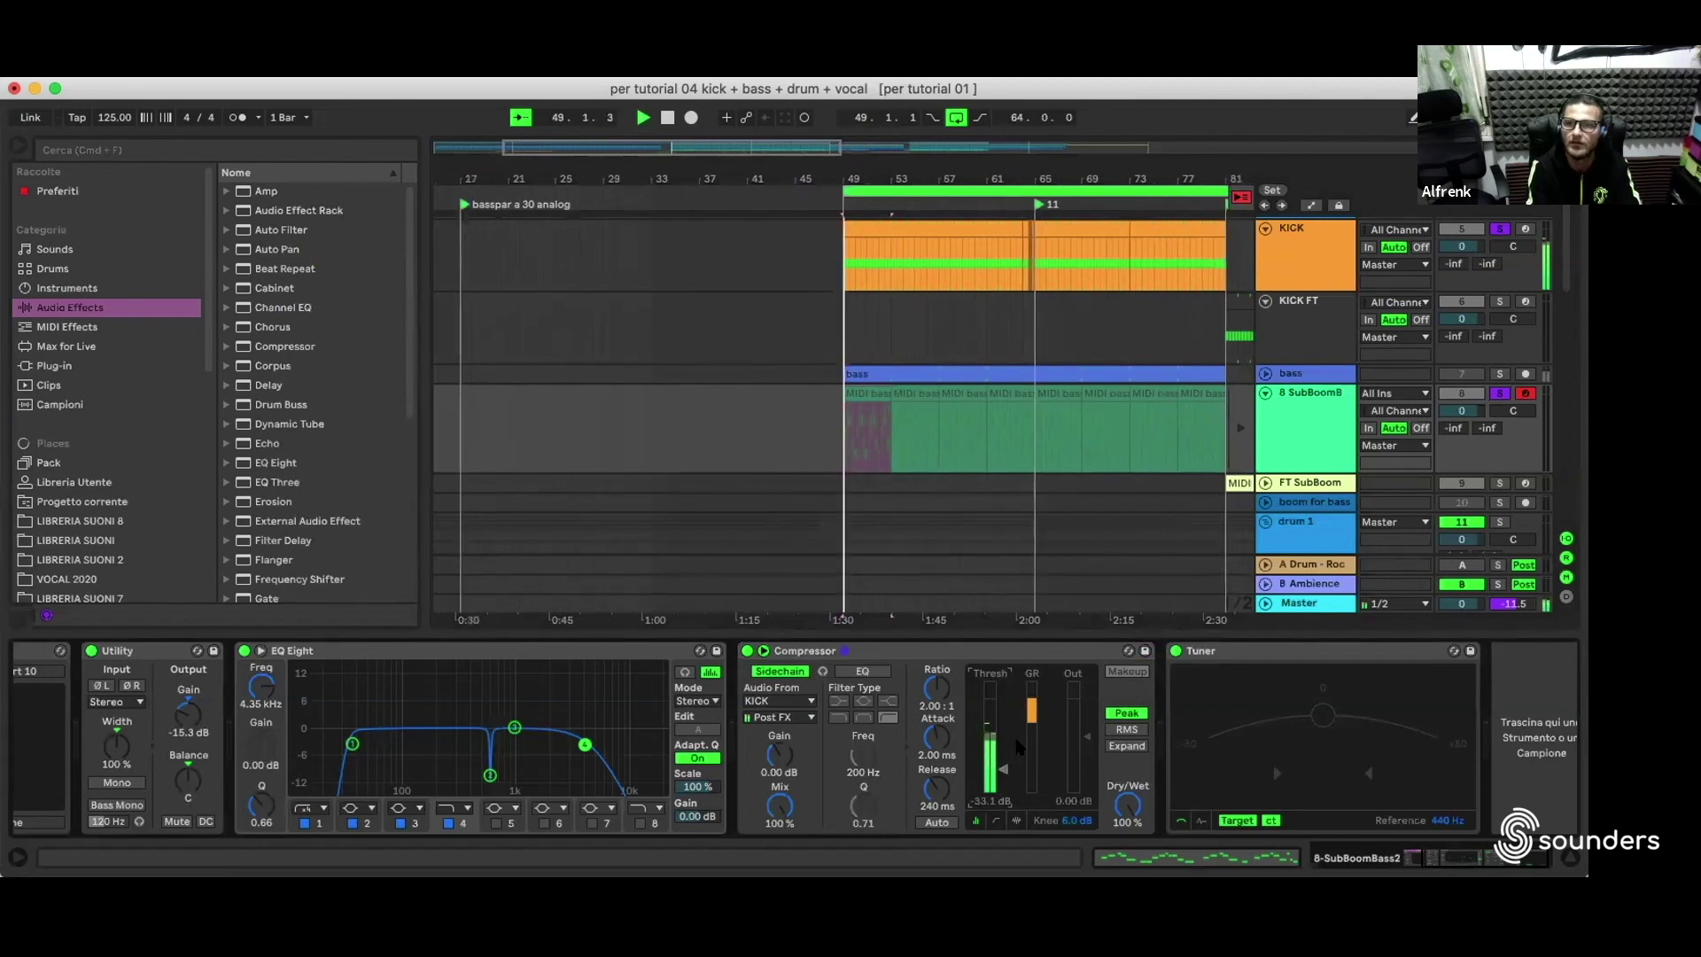
Step: Reset the solos, solo SubBoomBass2 and KICK again, and listen to both tracks from bar 49
{"action": "left_click", "coordinate": [1498, 395]}
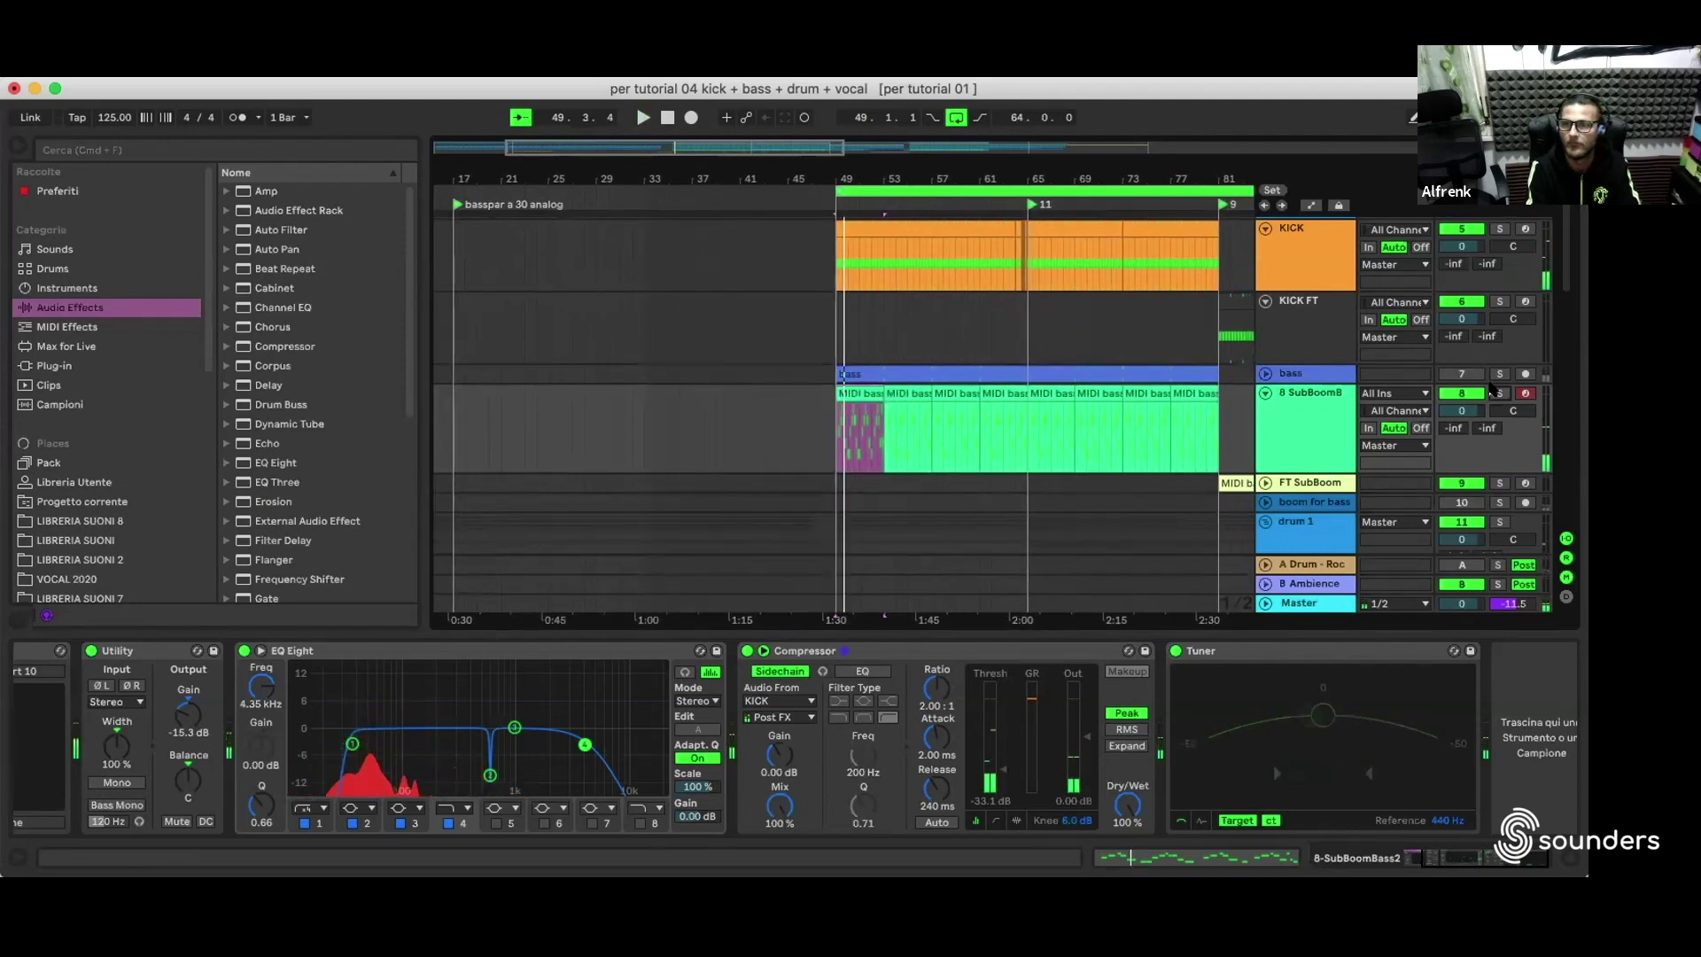
{"action": "left_click", "coordinate": [1495, 392]}
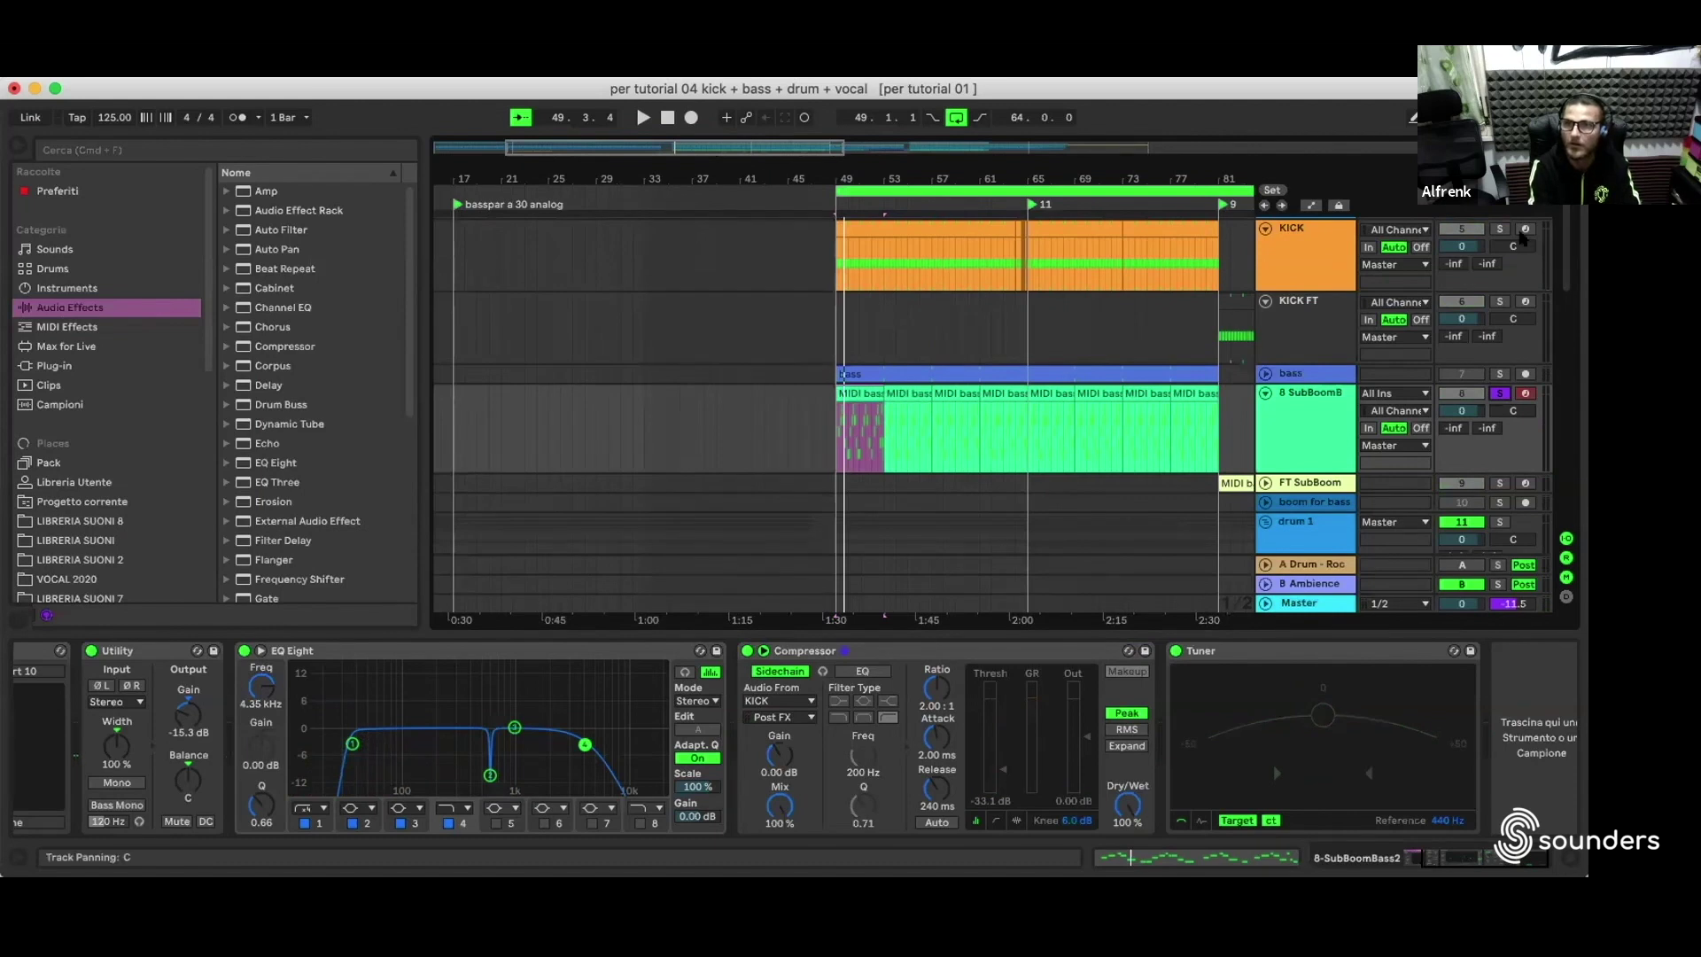
{"action": "left_click", "coordinate": [1499, 228]}
{"action": "key", "text": "space"}
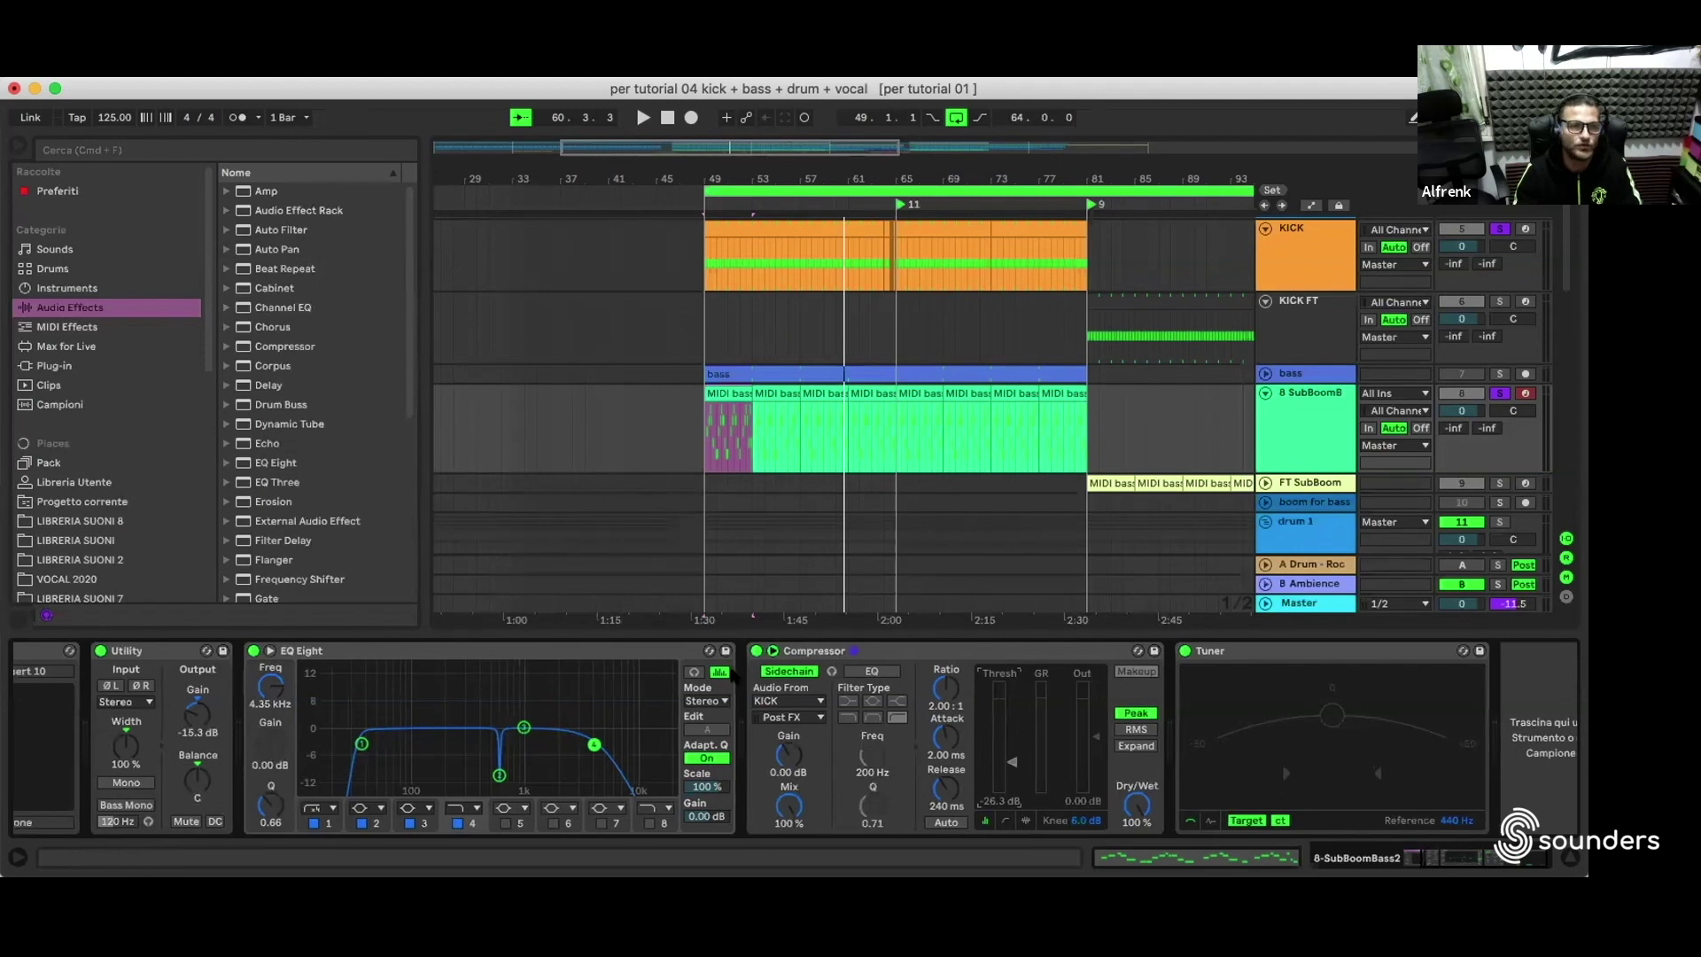
Step: Show the KICK track's device chain and open the kick sampler's controls at its amplitude envelope
{"action": "scroll", "coordinate": [732, 676], "scroll_direction": "left", "scroll_amount": 5}
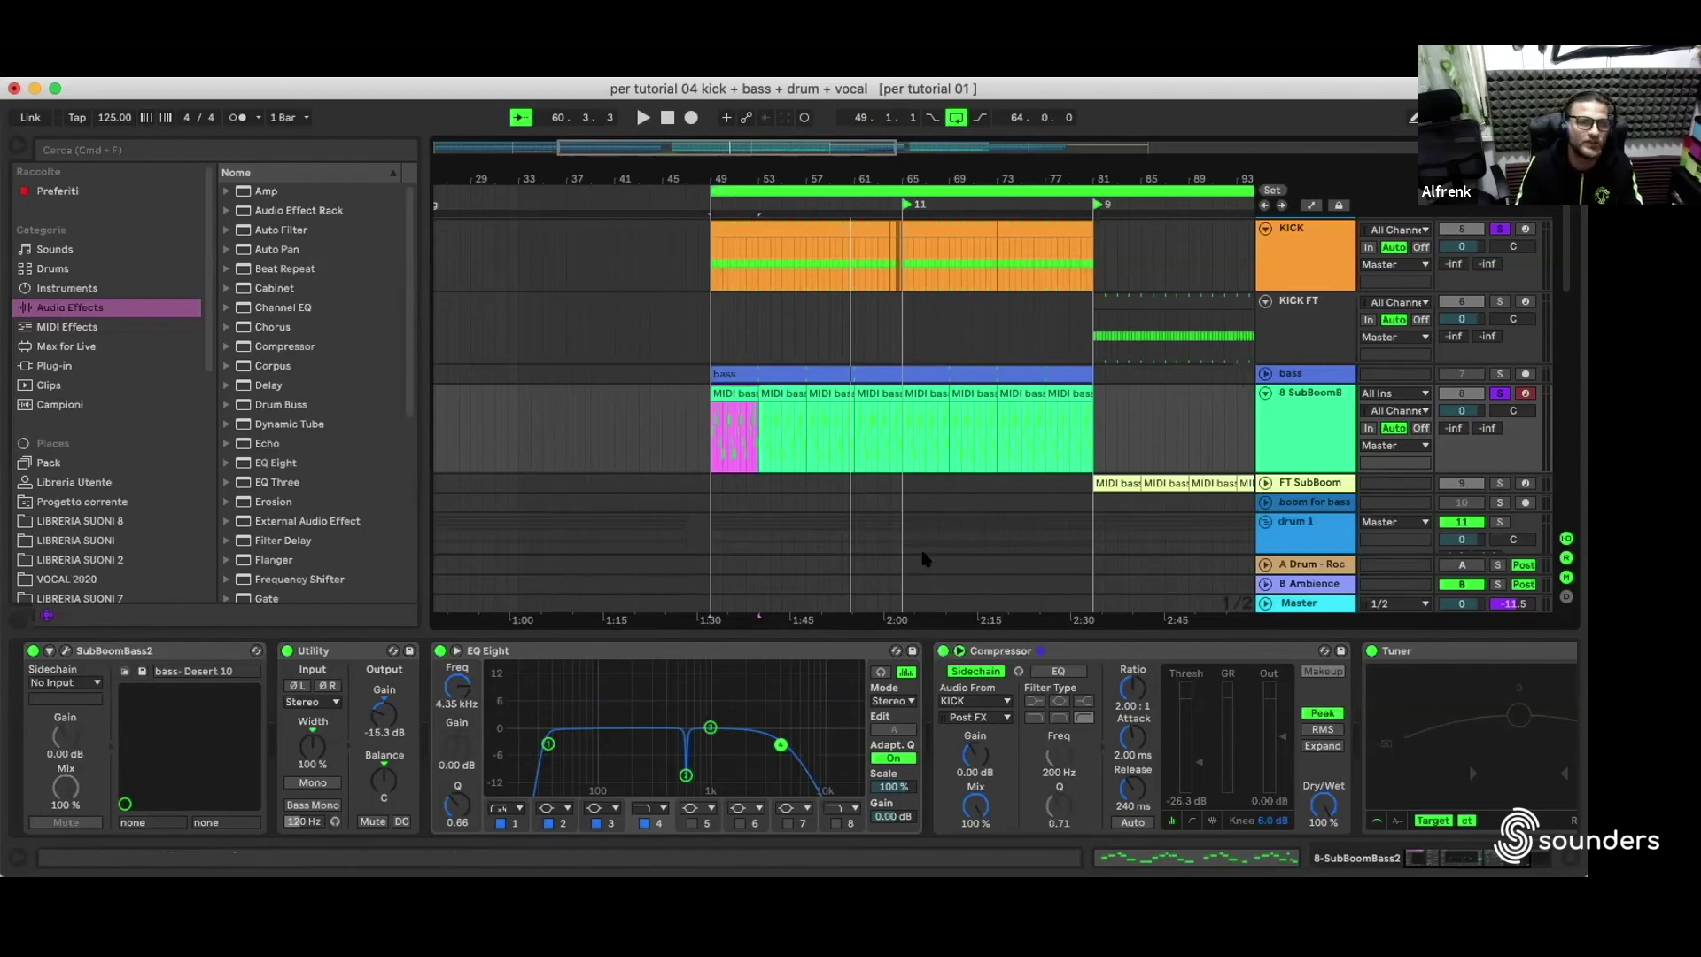
{"action": "scroll", "coordinate": [884, 443], "scroll_direction": "up", "scroll_amount": 1}
{"action": "left_click", "coordinate": [746, 242]}
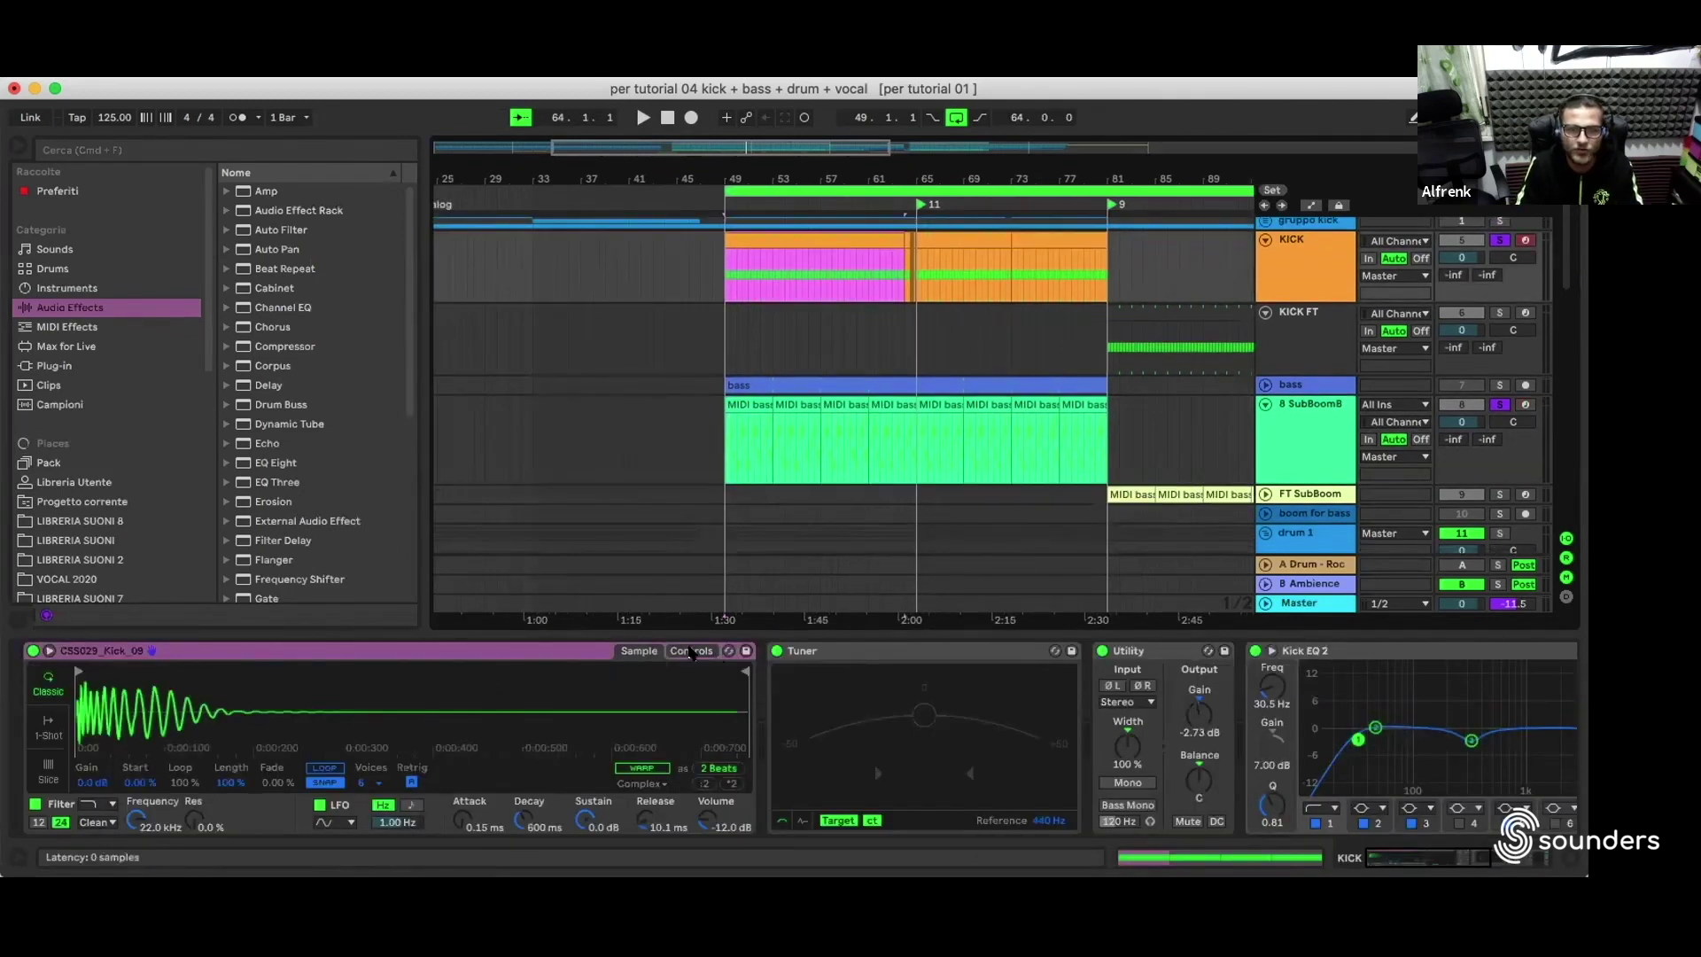
{"action": "left_click", "coordinate": [691, 650]}
{"action": "left_click", "coordinate": [455, 700]}
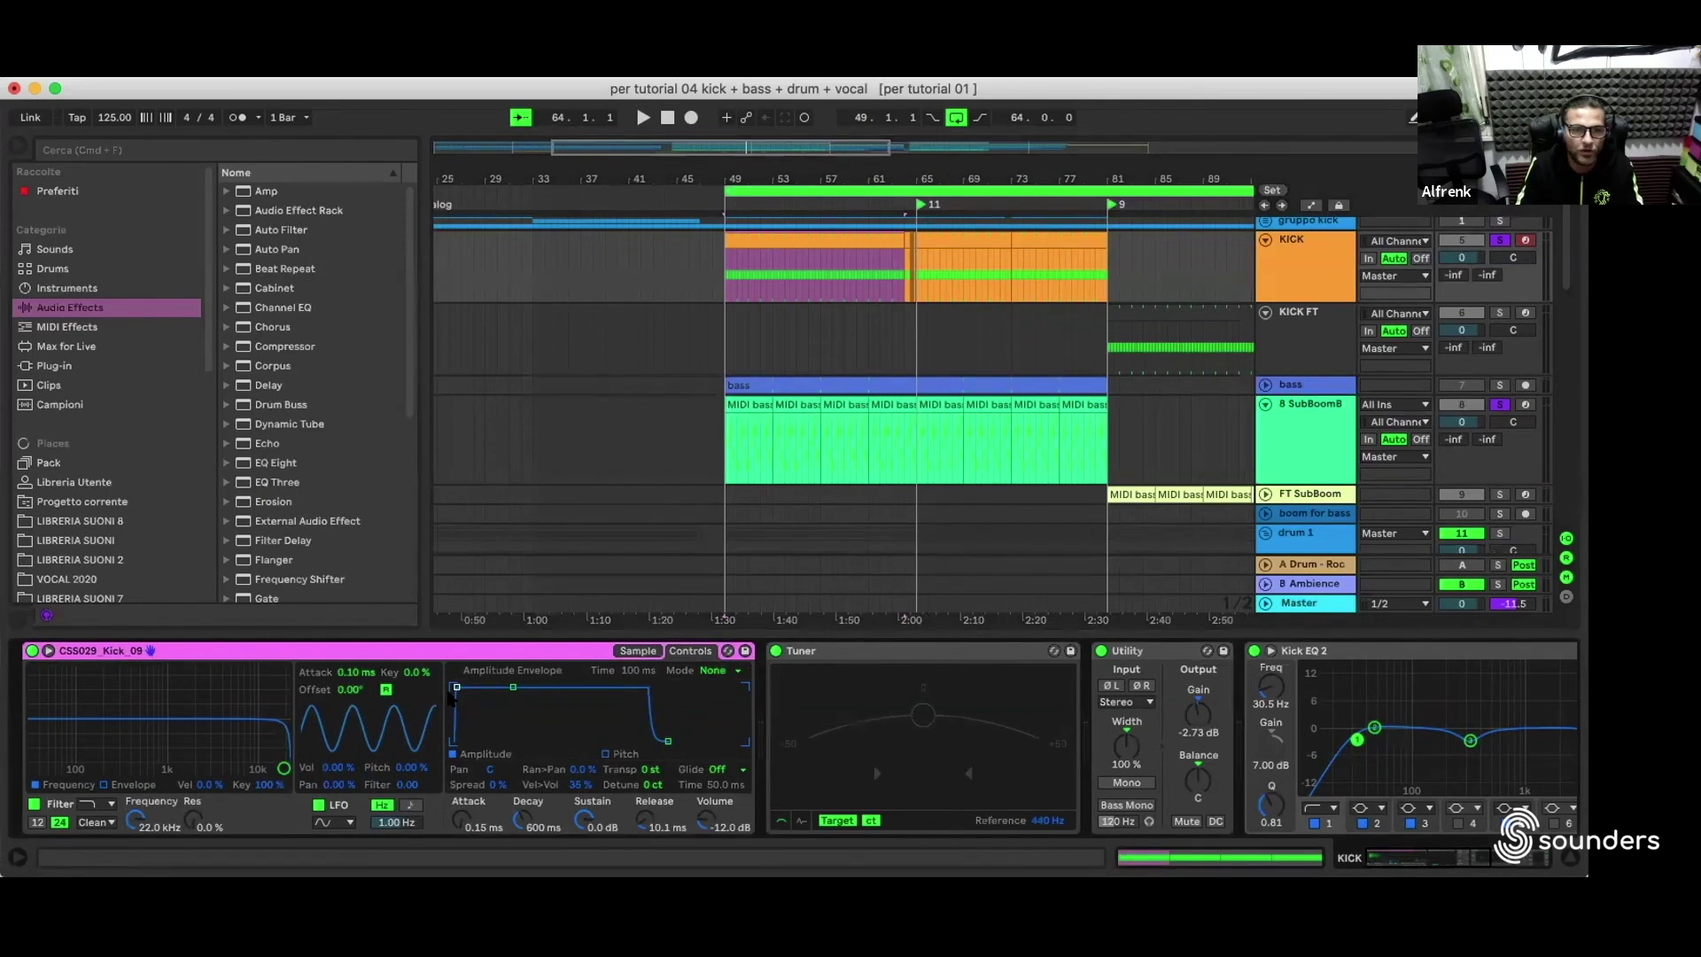
Step: Take all tracks out of solo and examine the KICK device chain from the sampler to the Compressor
{"action": "left_click", "coordinate": [1527, 238]}
{"action": "left_click", "coordinate": [1497, 243]}
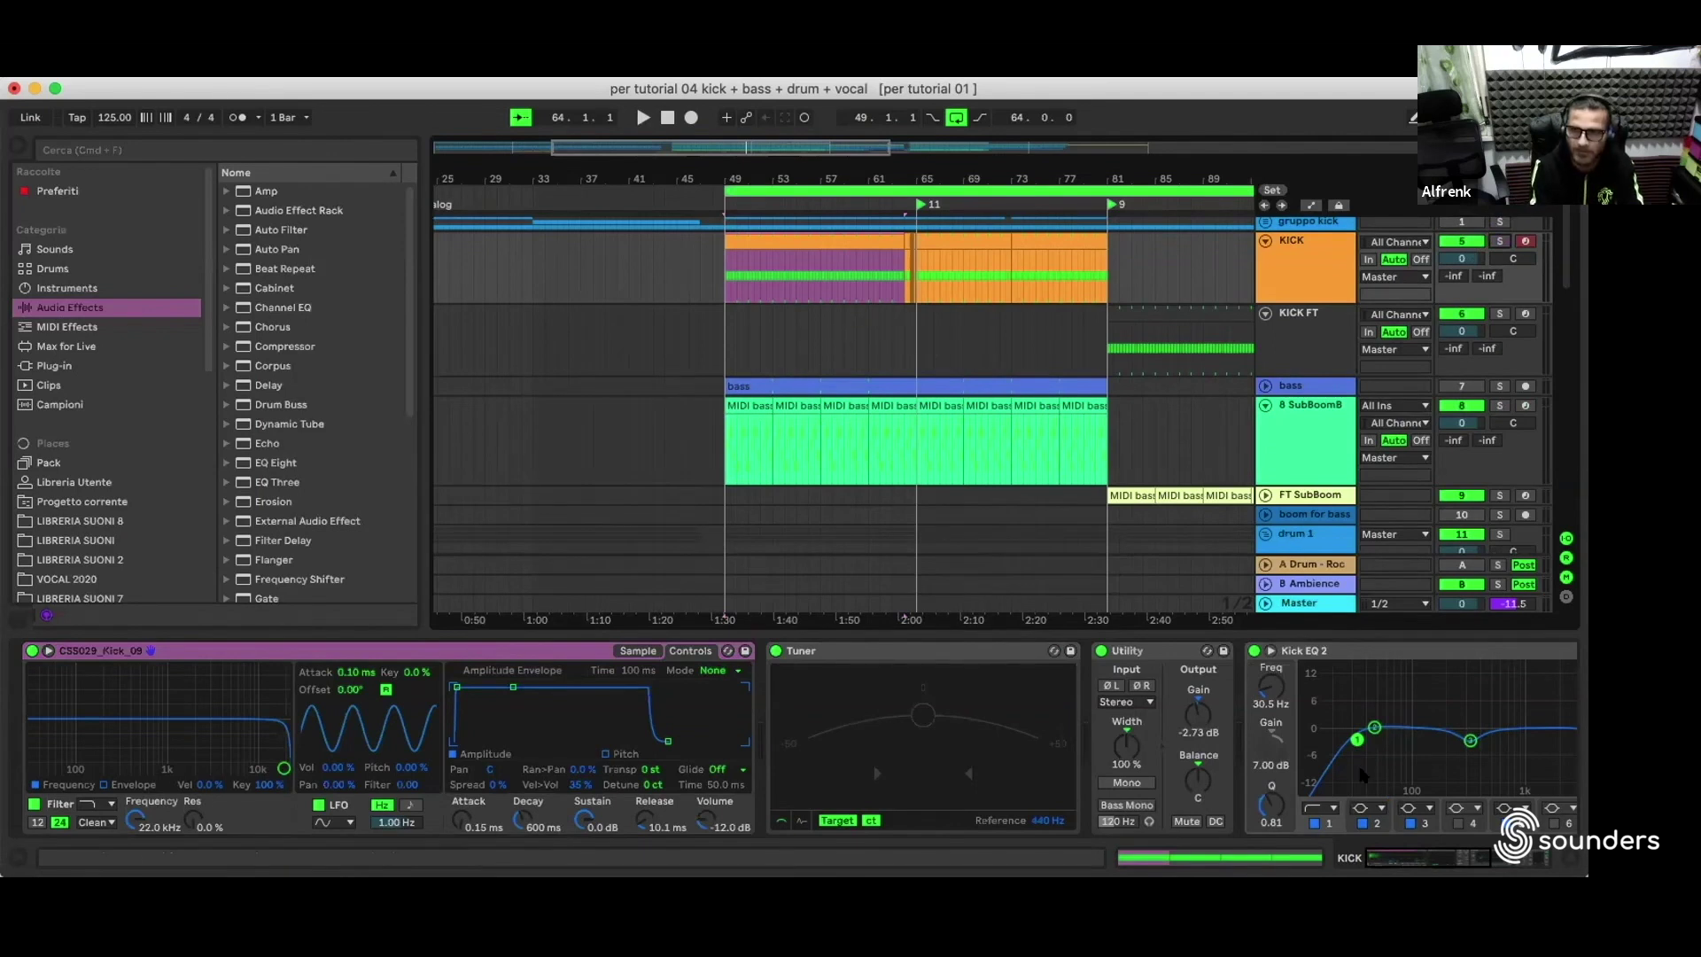
{"action": "scroll", "coordinate": [1381, 742], "scroll_direction": "right", "scroll_amount": 8}
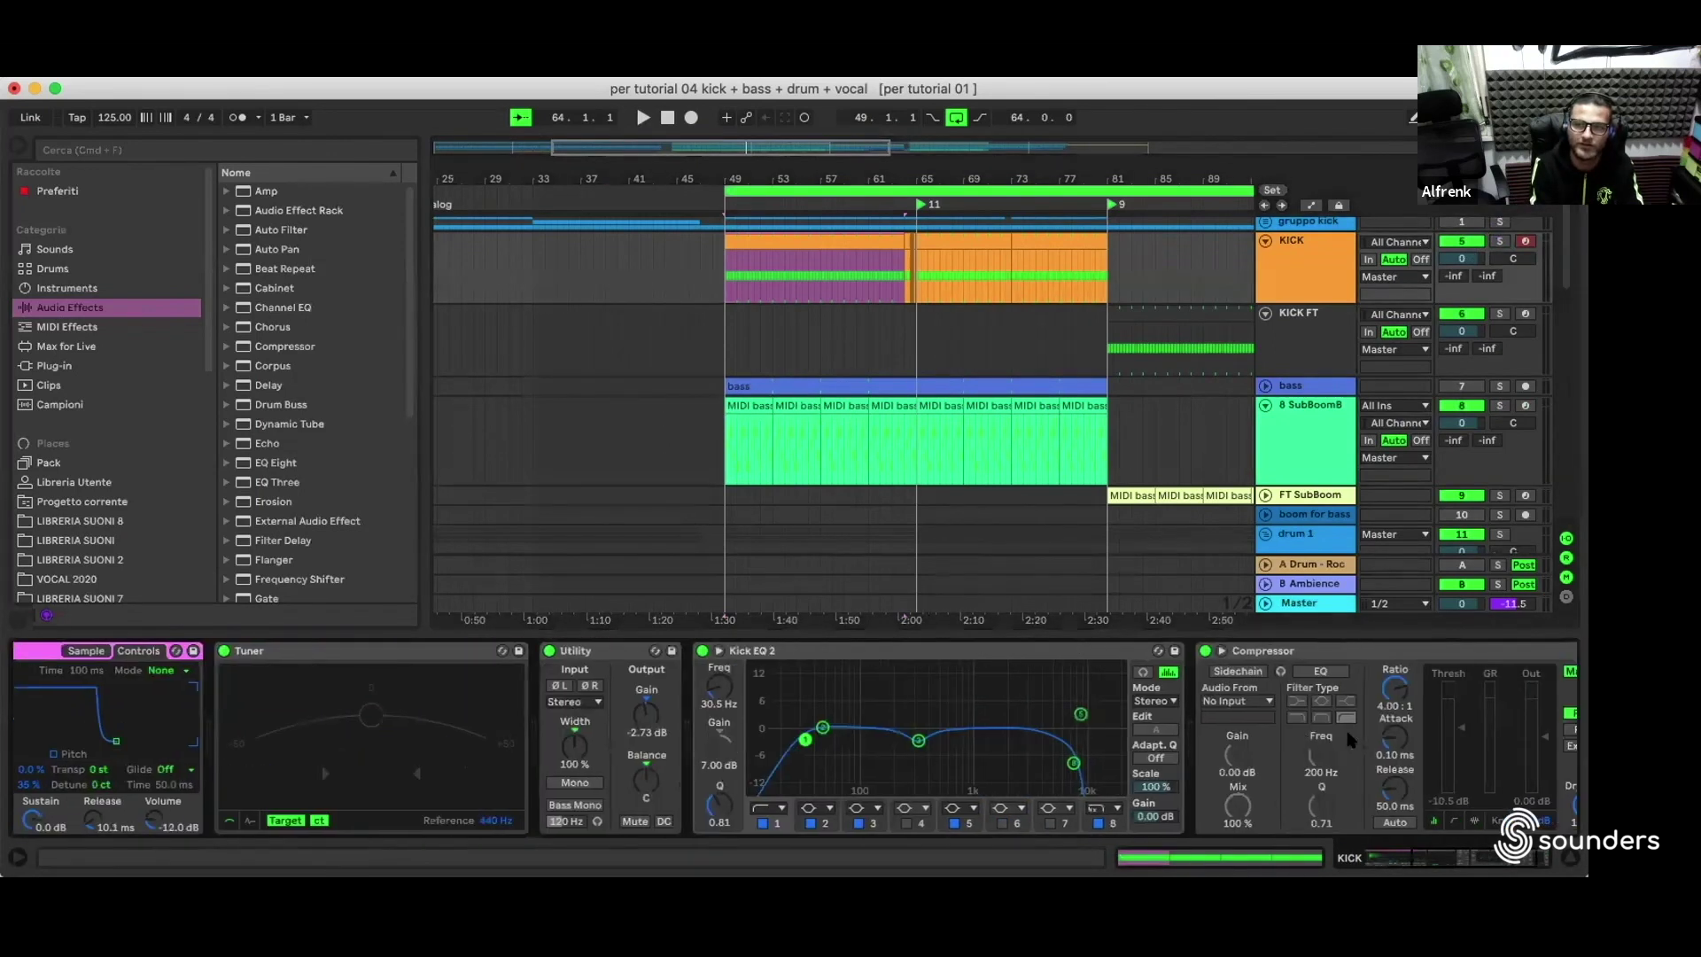
{"action": "scroll", "coordinate": [1317, 738], "scroll_direction": "left", "scroll_amount": 8}
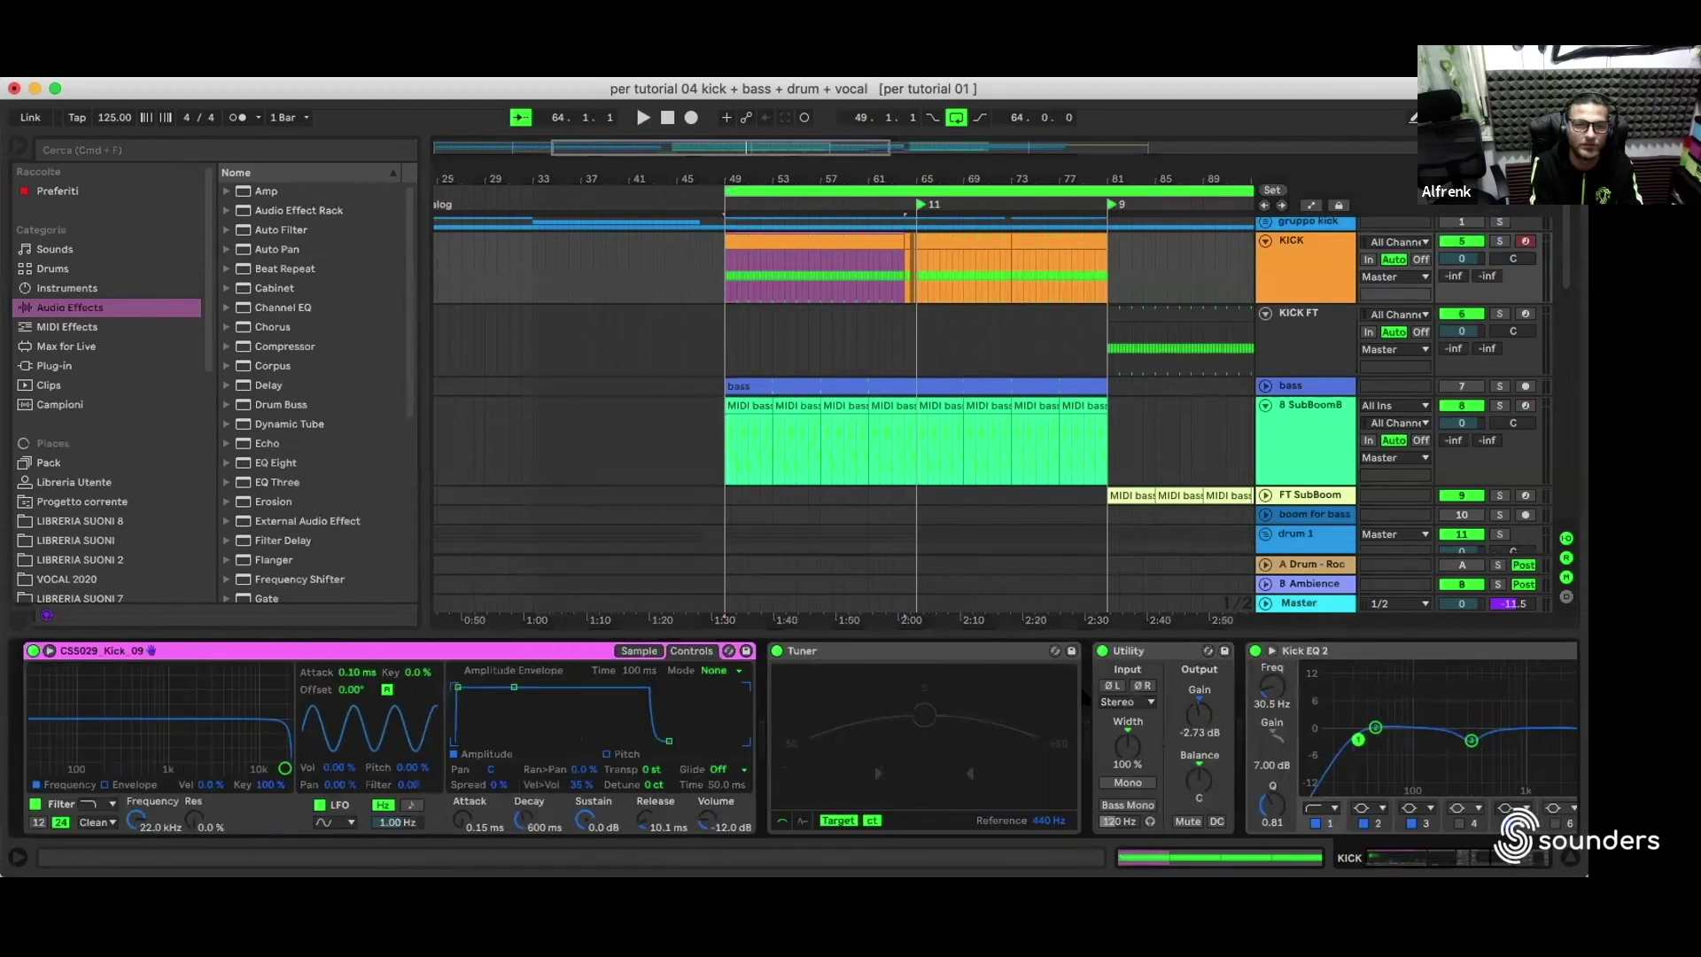
Step: Inspect the Drum Buss on the gruppo kick group, unfold the group to view its tracks, and fold it again
{"action": "left_click", "coordinate": [955, 277]}
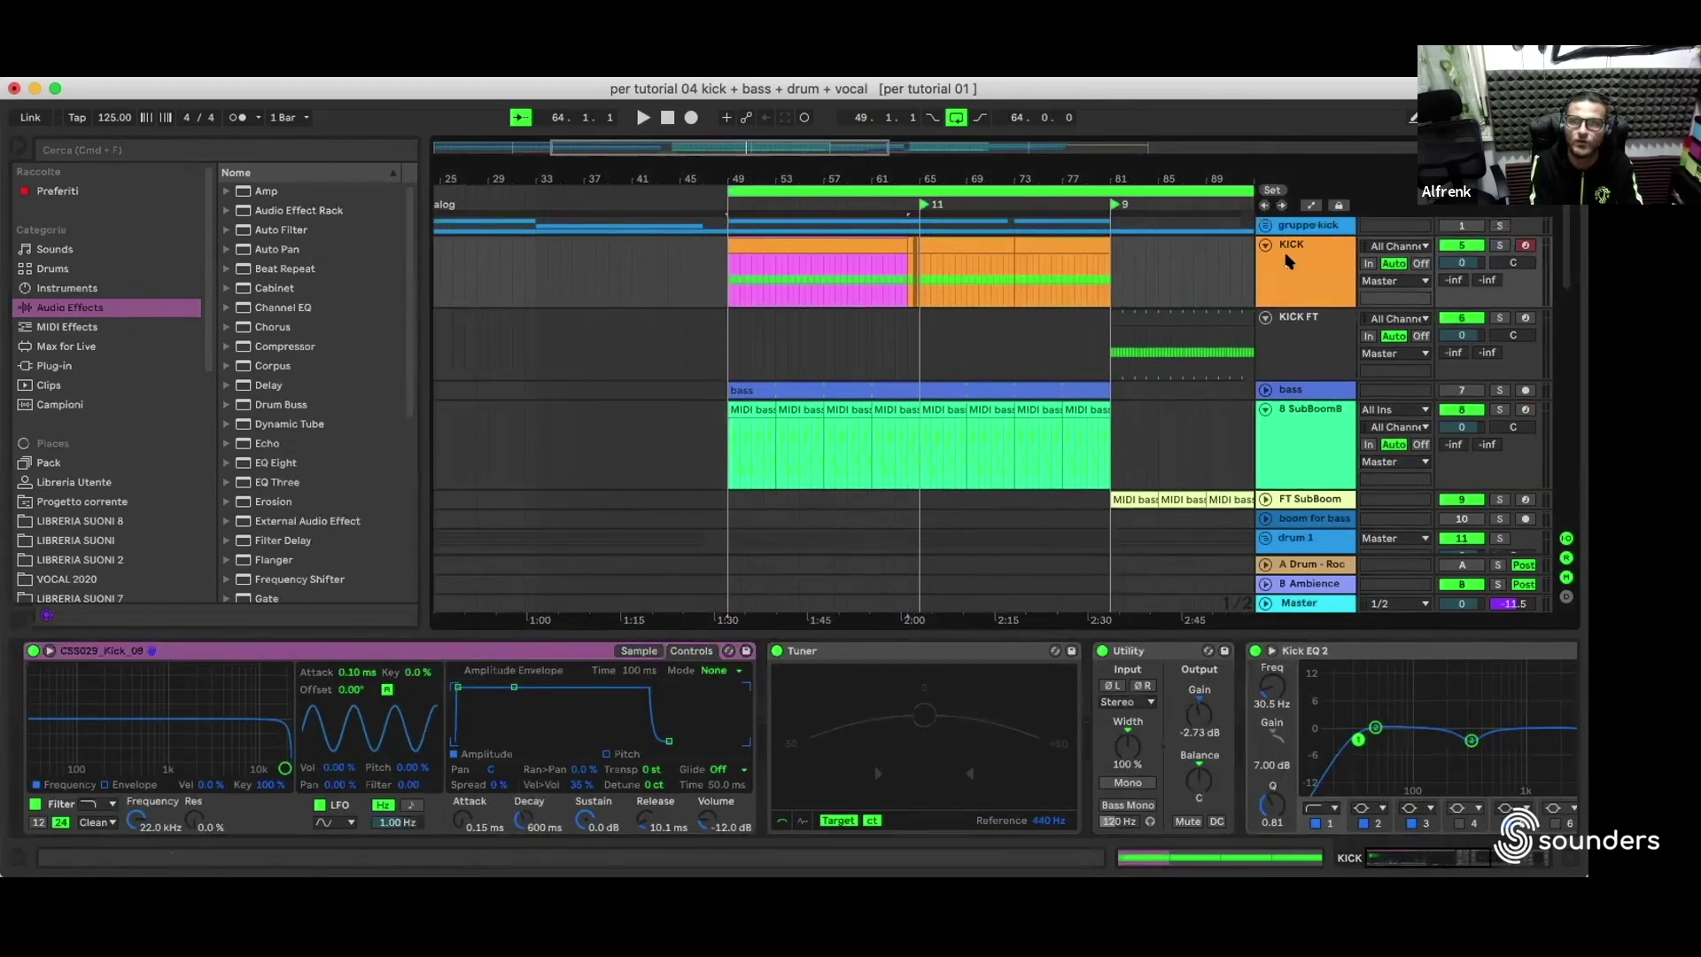
{"action": "left_click", "coordinate": [1309, 226]}
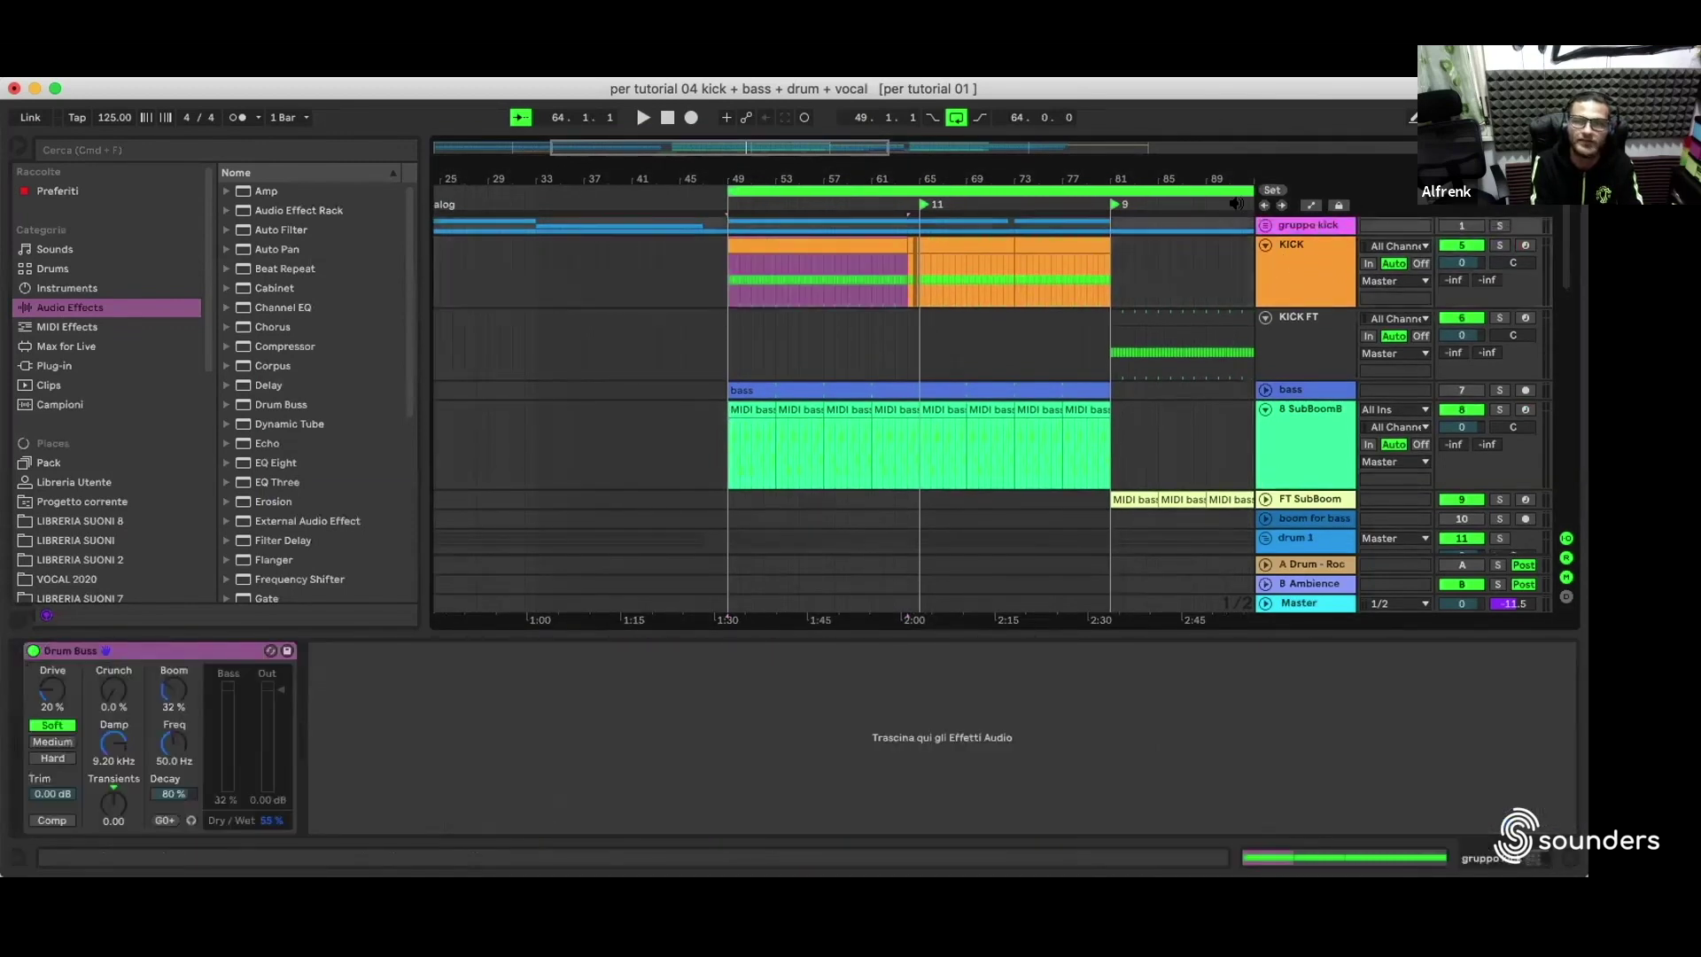
{"action": "left_click", "coordinate": [1264, 226]}
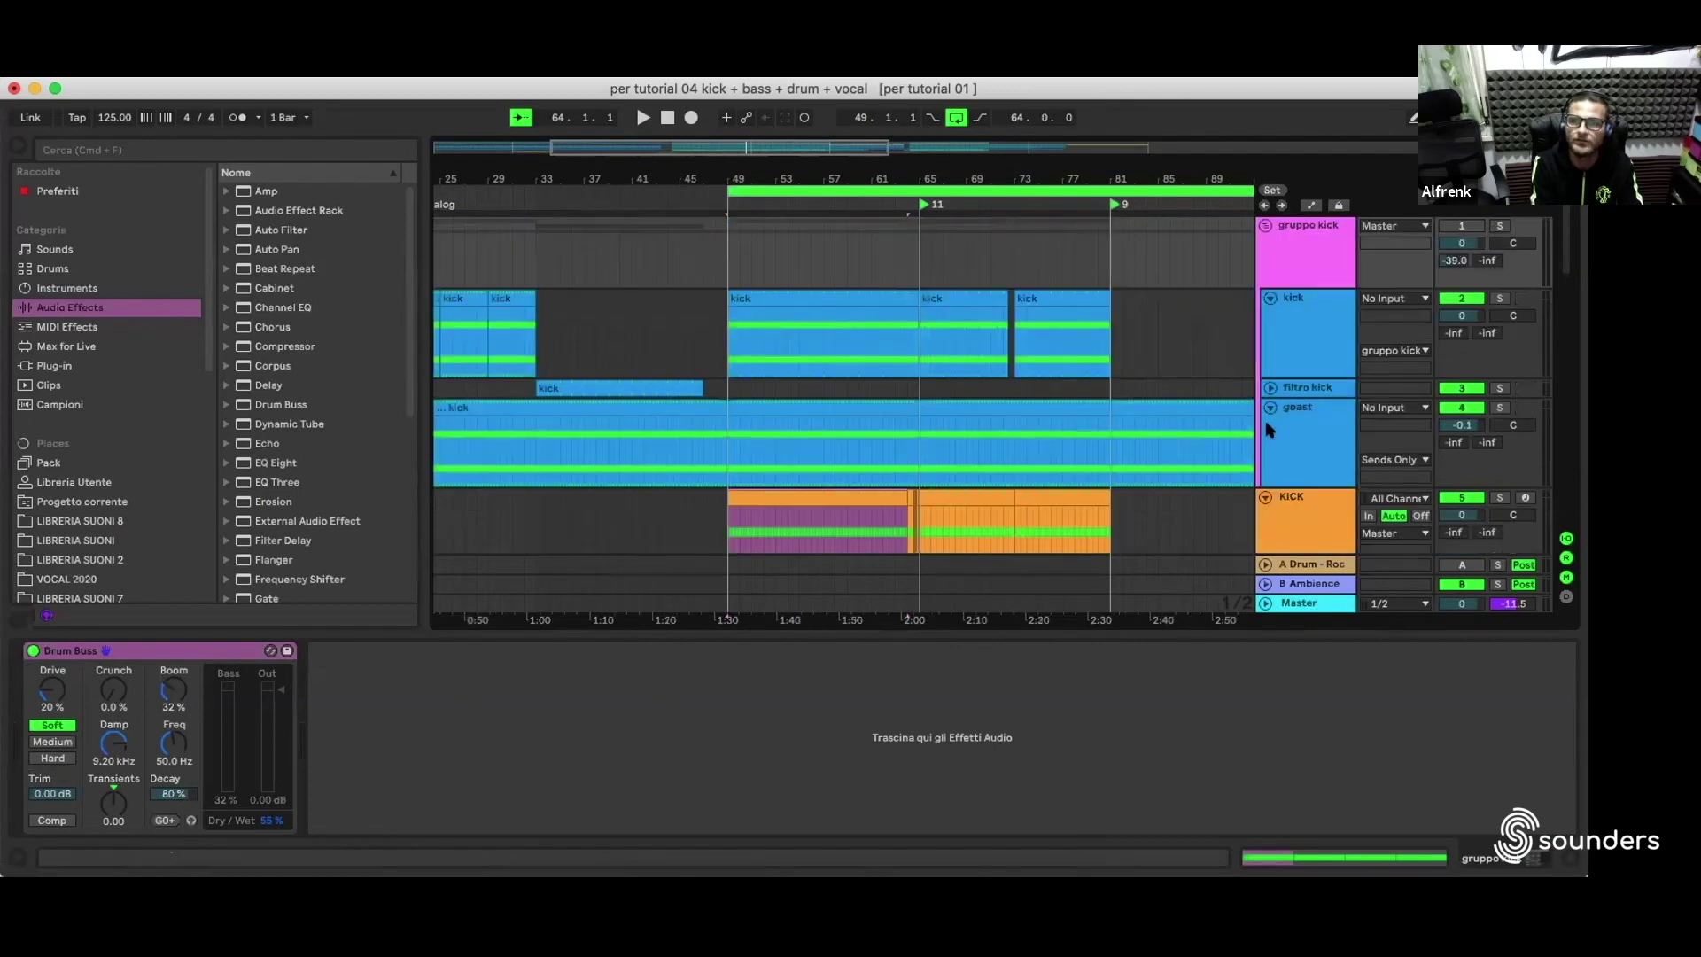
{"action": "scroll", "coordinate": [1267, 428], "scroll_direction": "down", "scroll_amount": 4}
{"action": "scroll", "coordinate": [1267, 428], "scroll_direction": "up", "scroll_amount": 3}
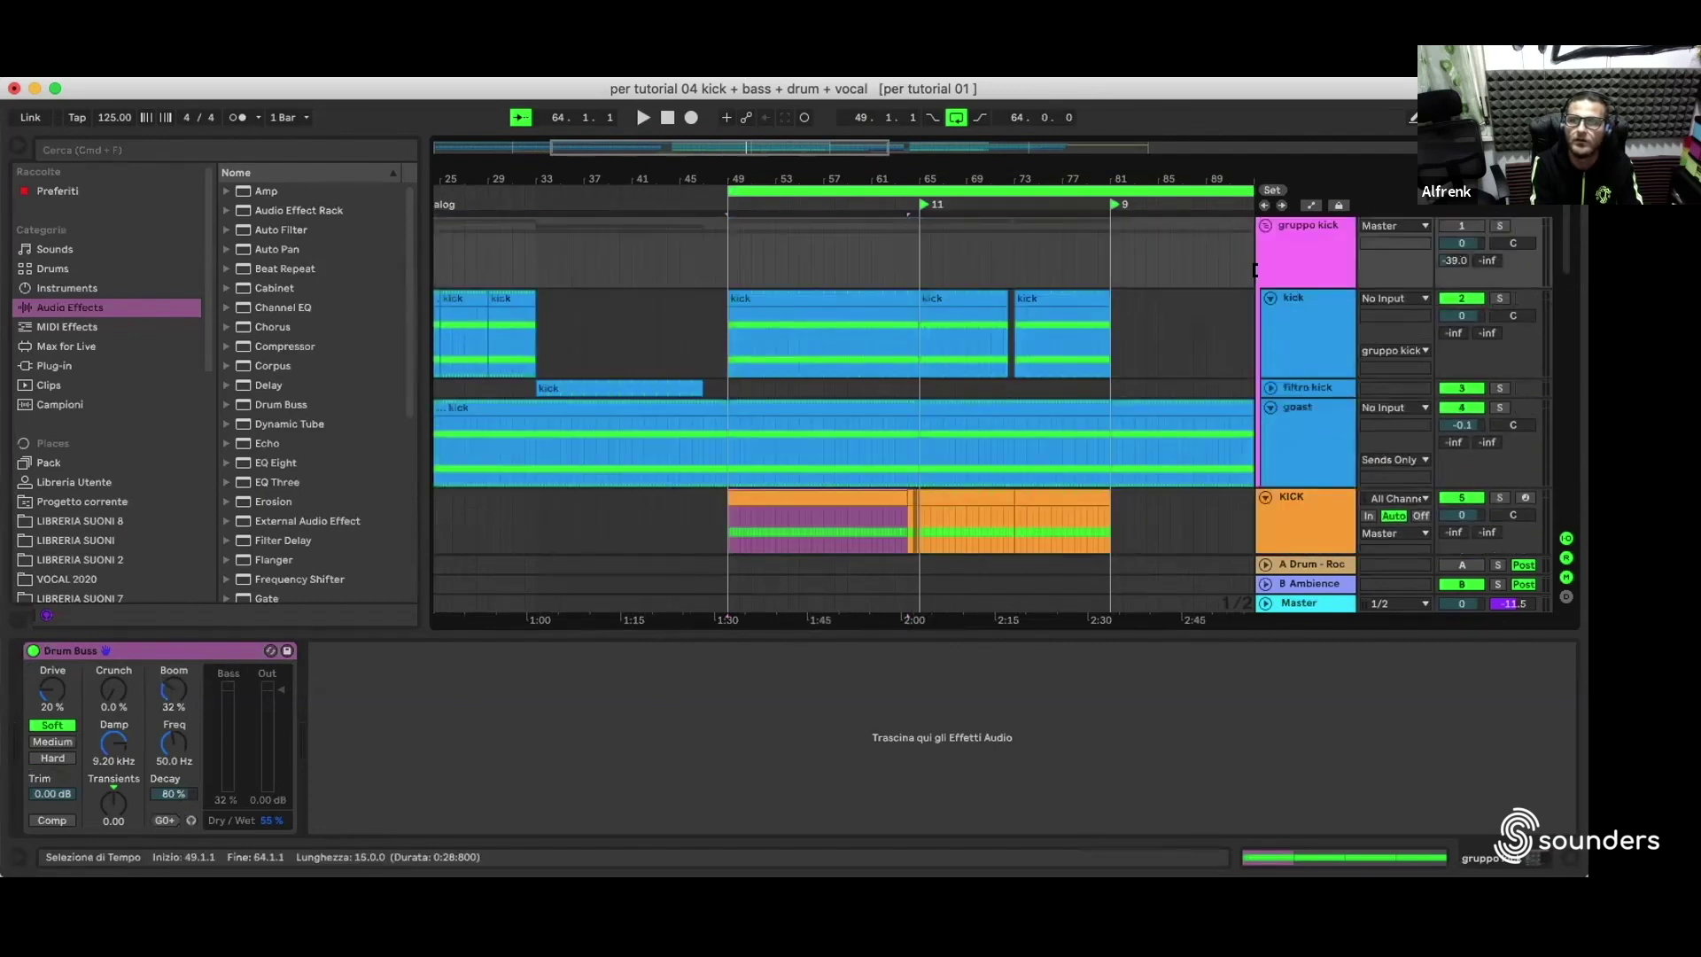
{"action": "left_click", "coordinate": [1265, 225]}
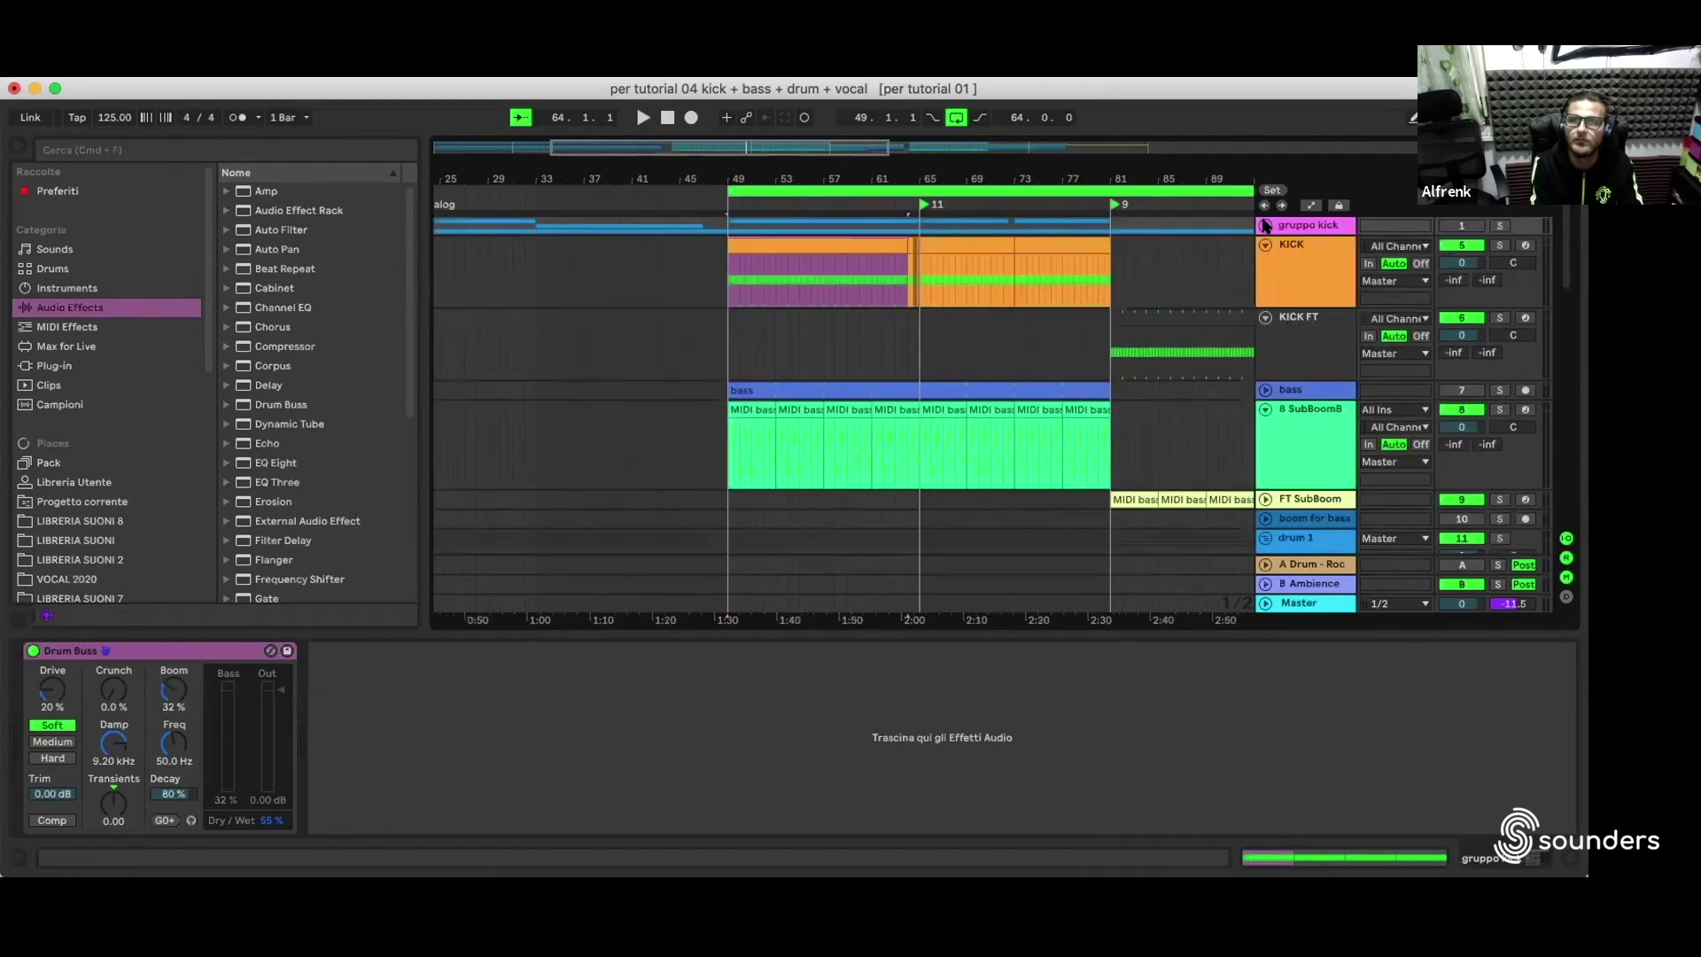
Step: Return to the KICK track's device chain, look through its devices, and play the arrangement from bar 49
{"action": "left_click", "coordinate": [872, 258]}
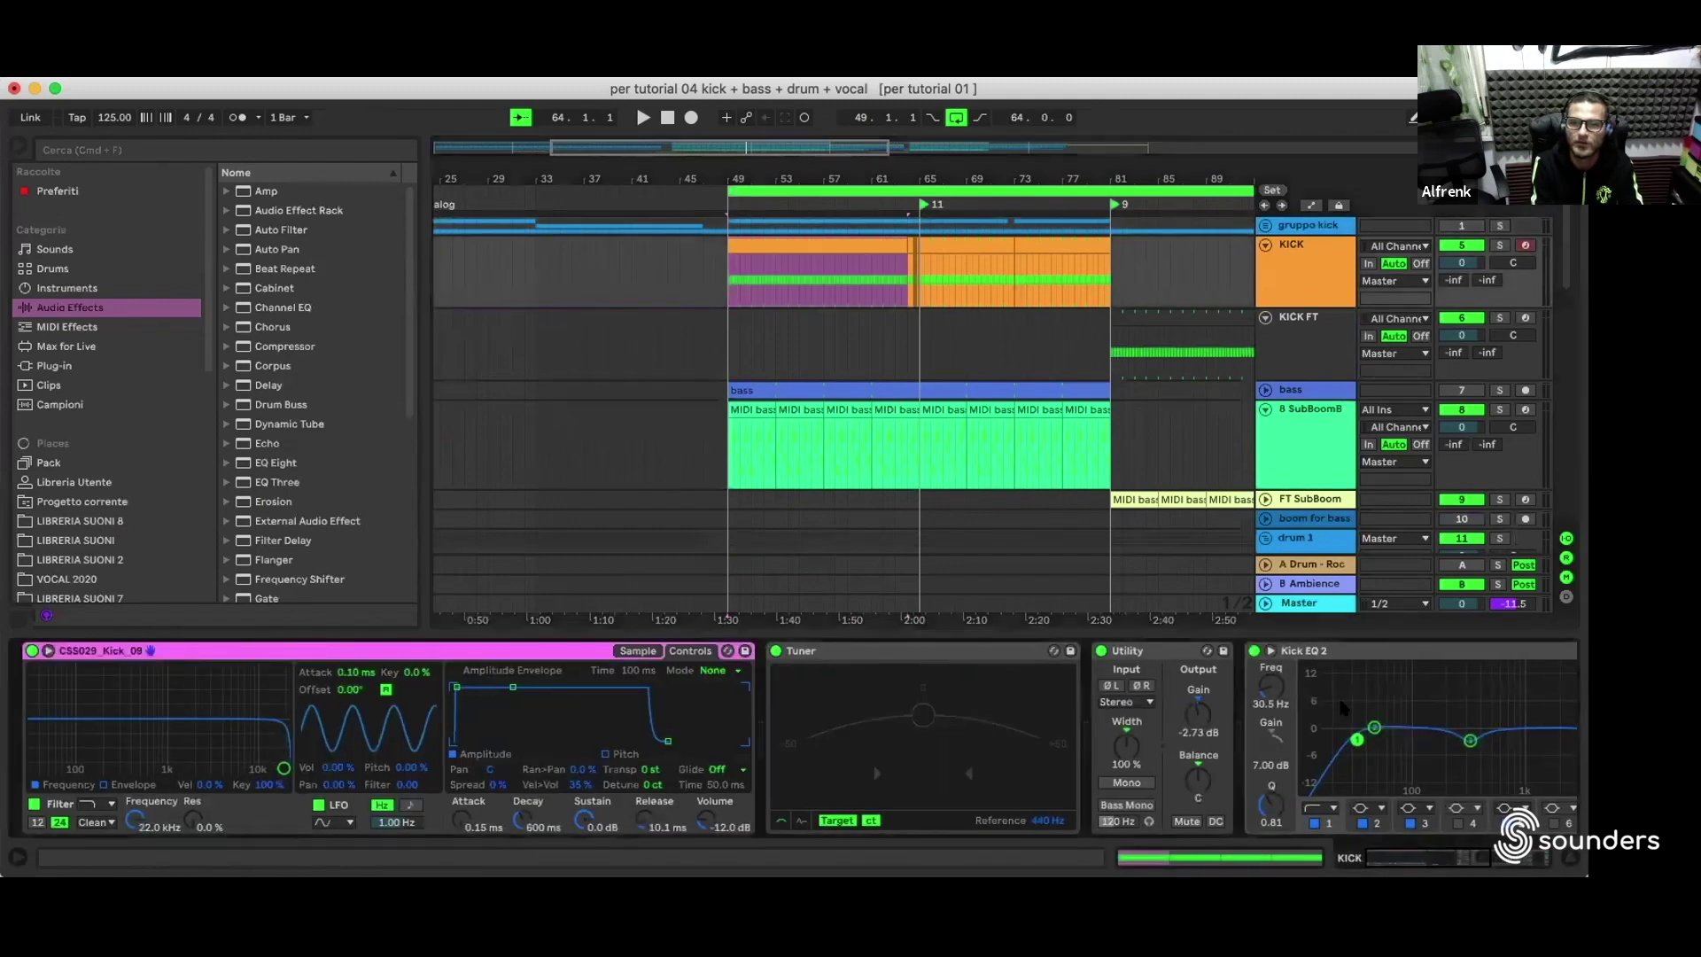
{"action": "scroll", "coordinate": [1342, 707], "scroll_direction": "right", "scroll_amount": 5}
{"action": "scroll", "coordinate": [974, 709], "scroll_direction": "left", "scroll_amount": 5}
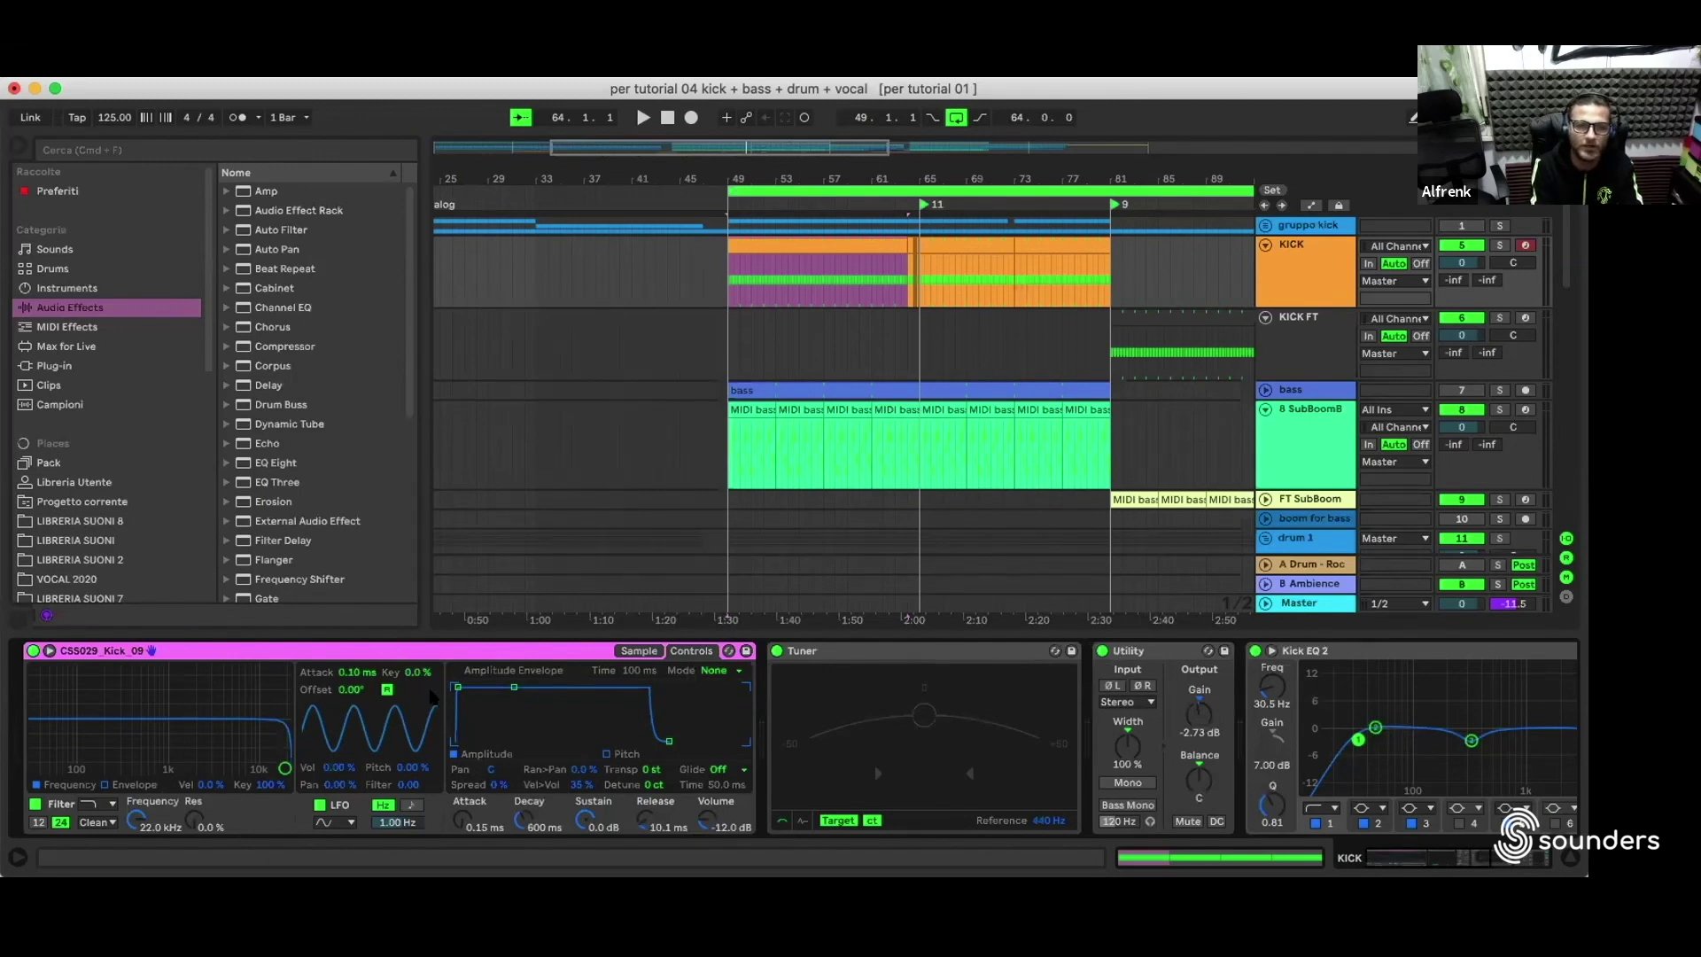
{"action": "key", "text": "space"}
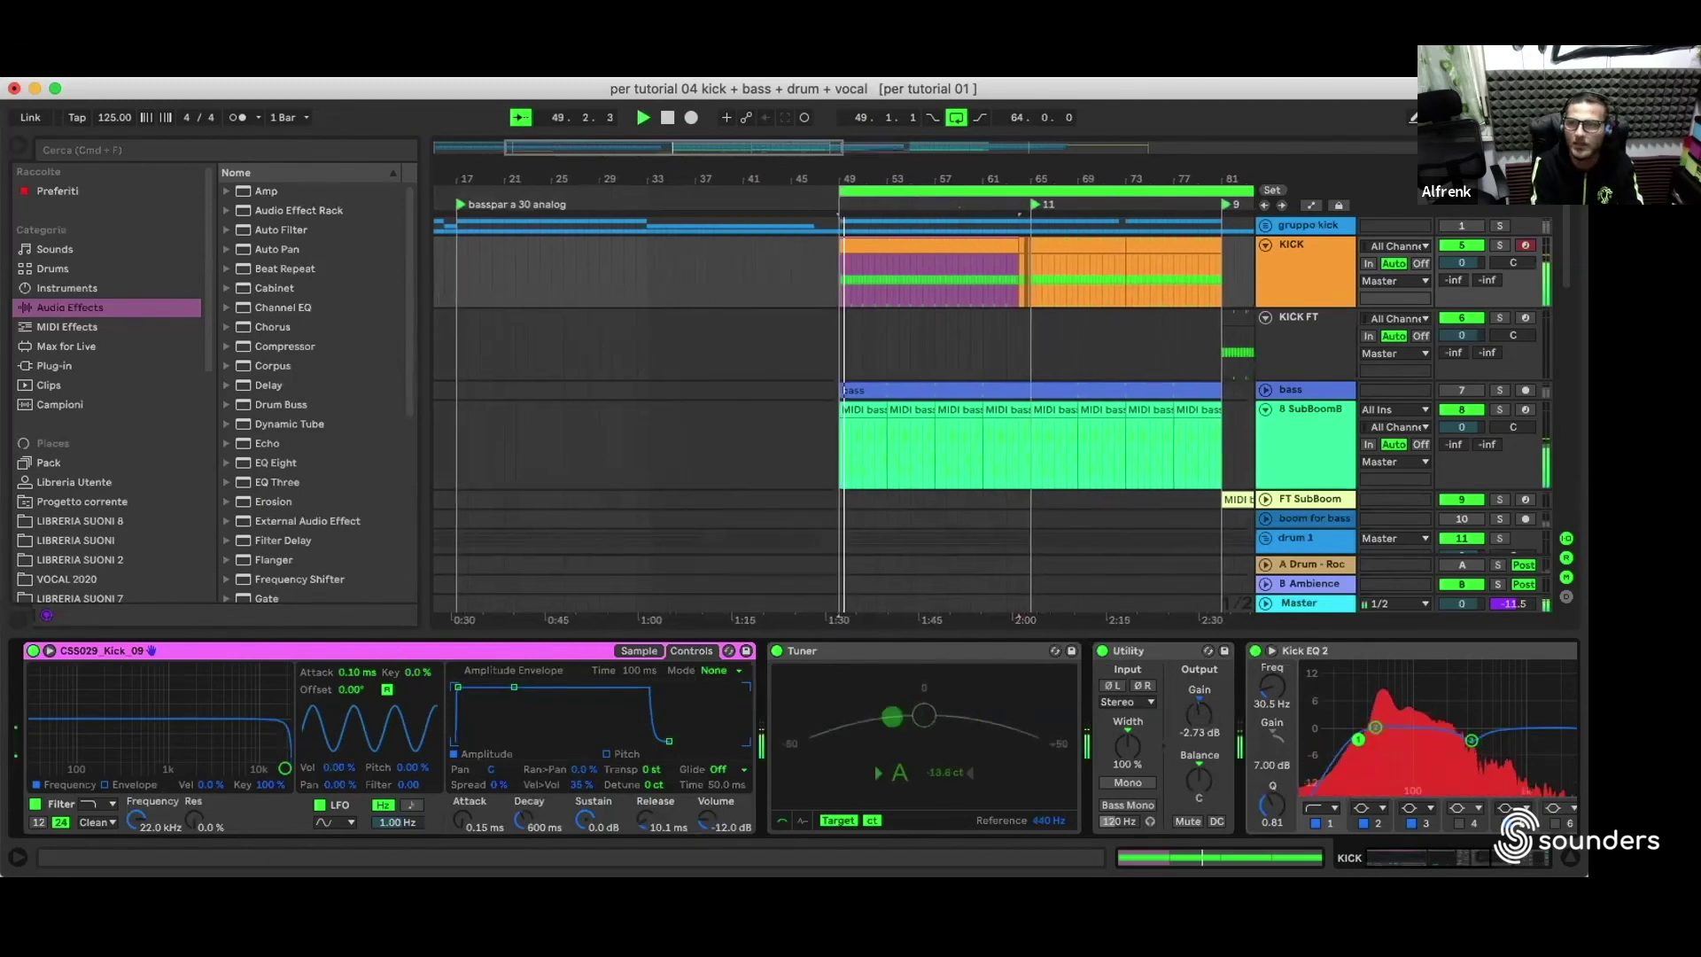
Step: Solo the gruppo kick group, lengthen the KICK sampler's amplitude attack to 0.19 ms, and replay from bar 49
{"action": "left_click", "coordinate": [1499, 227]}
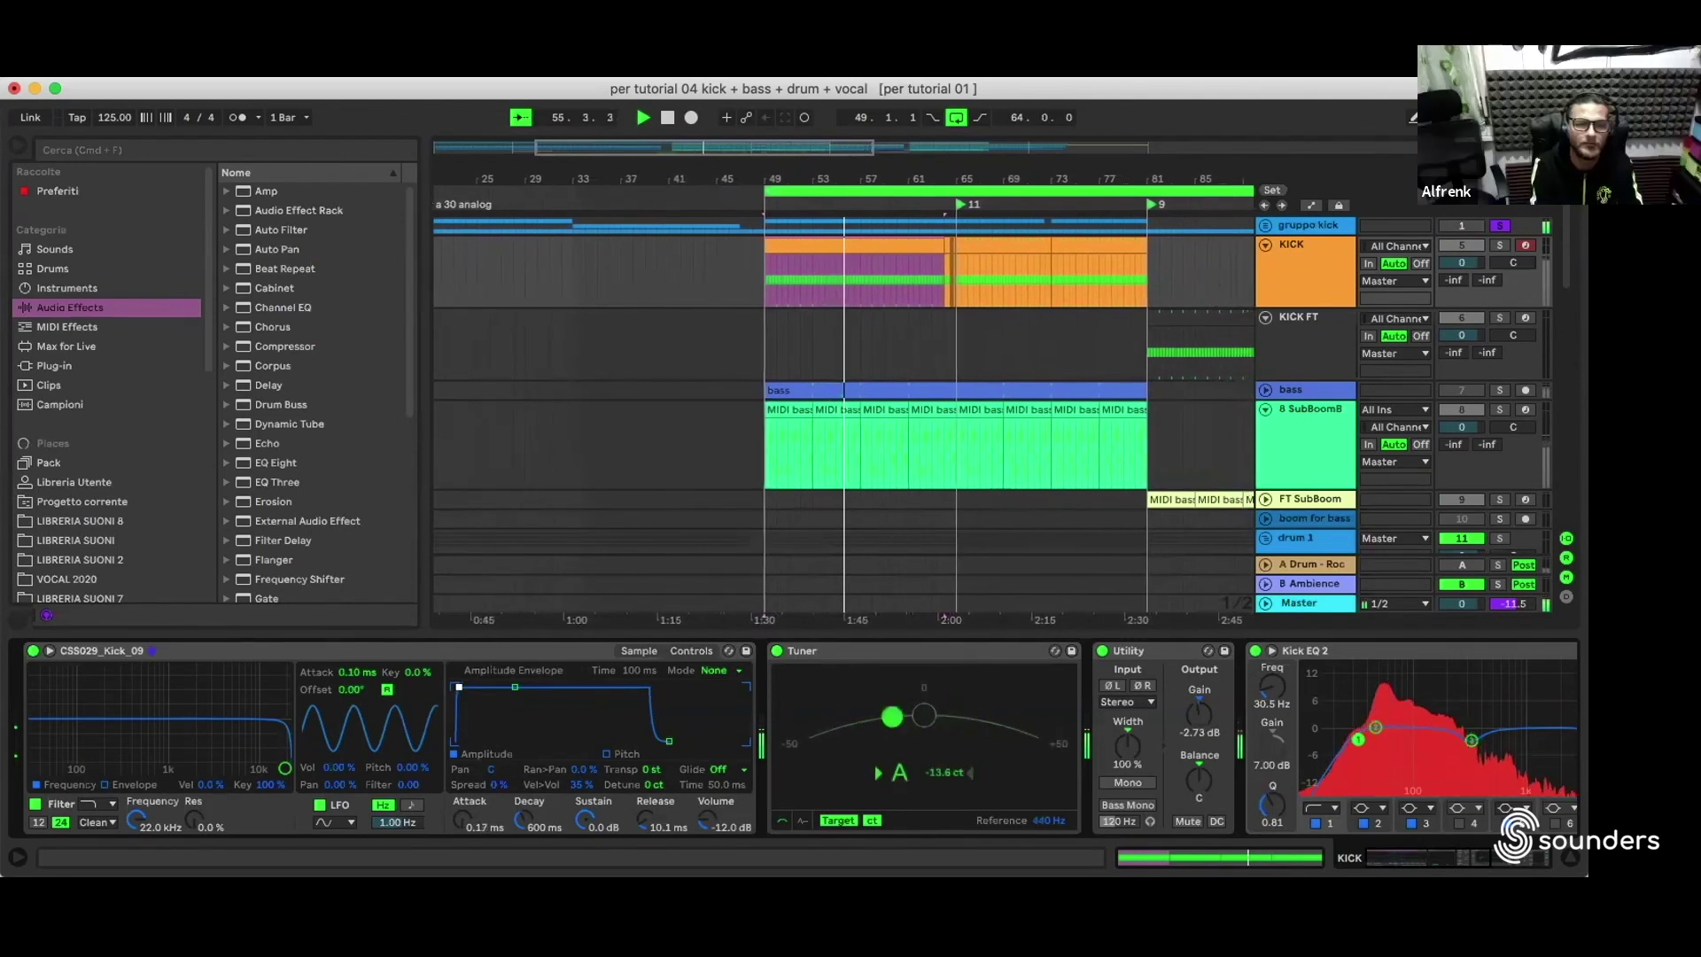
{"action": "left_click_drag", "start_coordinate": [457, 688], "coordinate": [458, 691]}
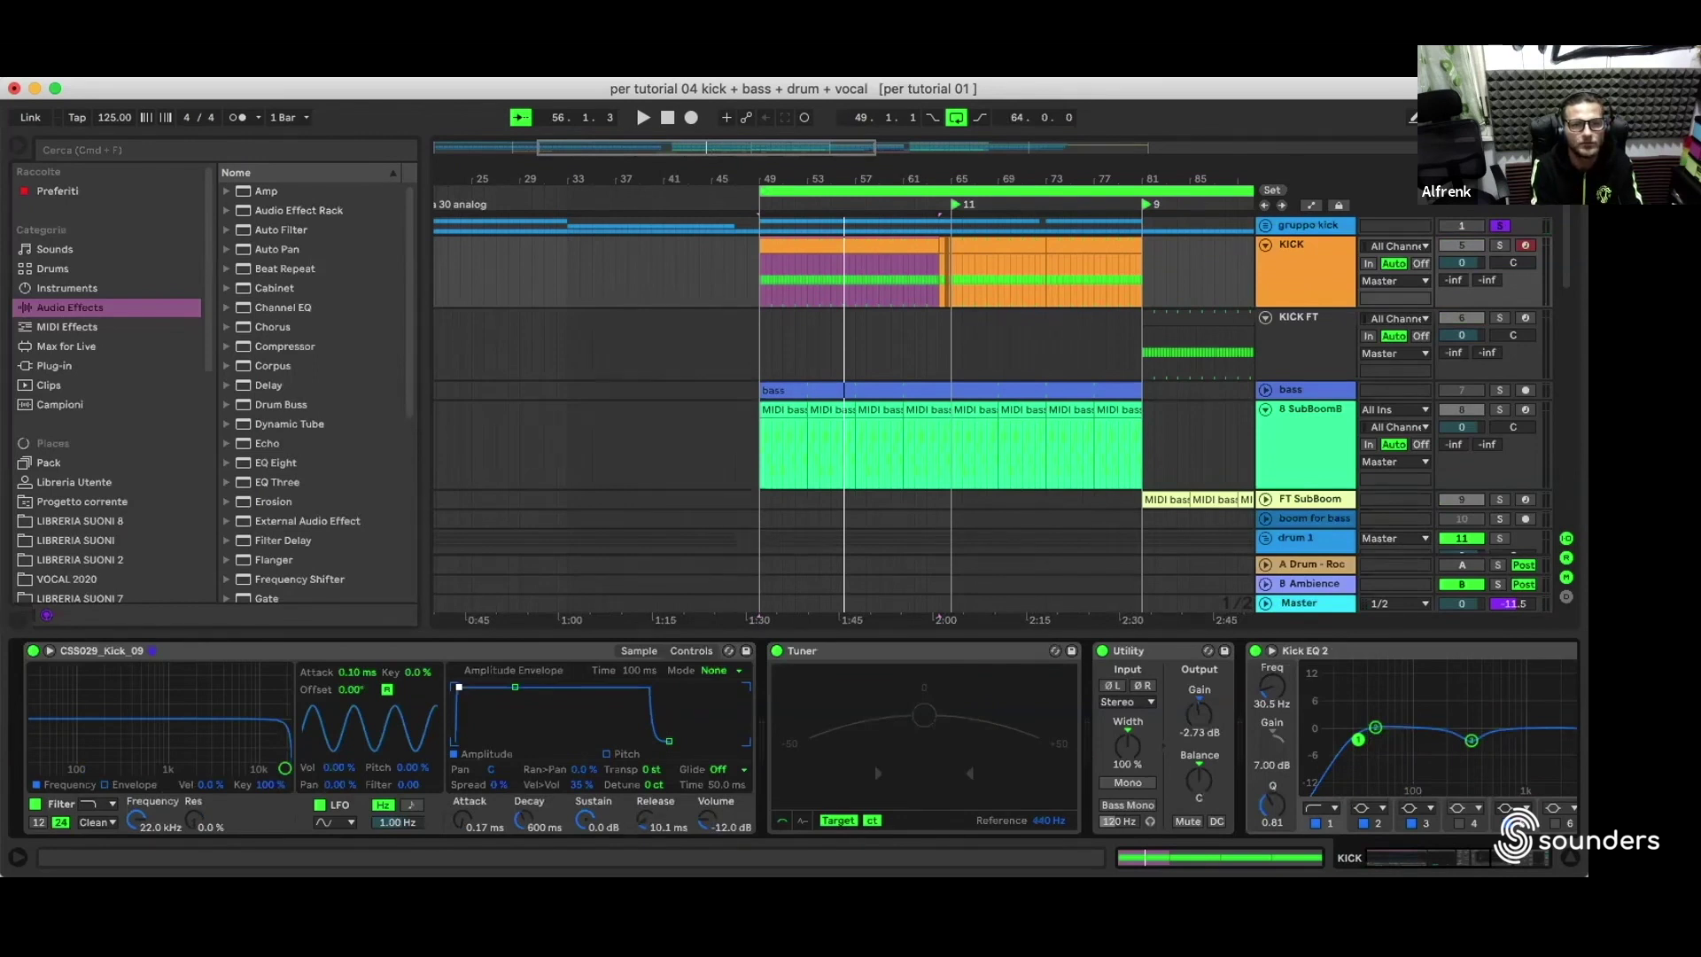
{"action": "key", "text": "space"}
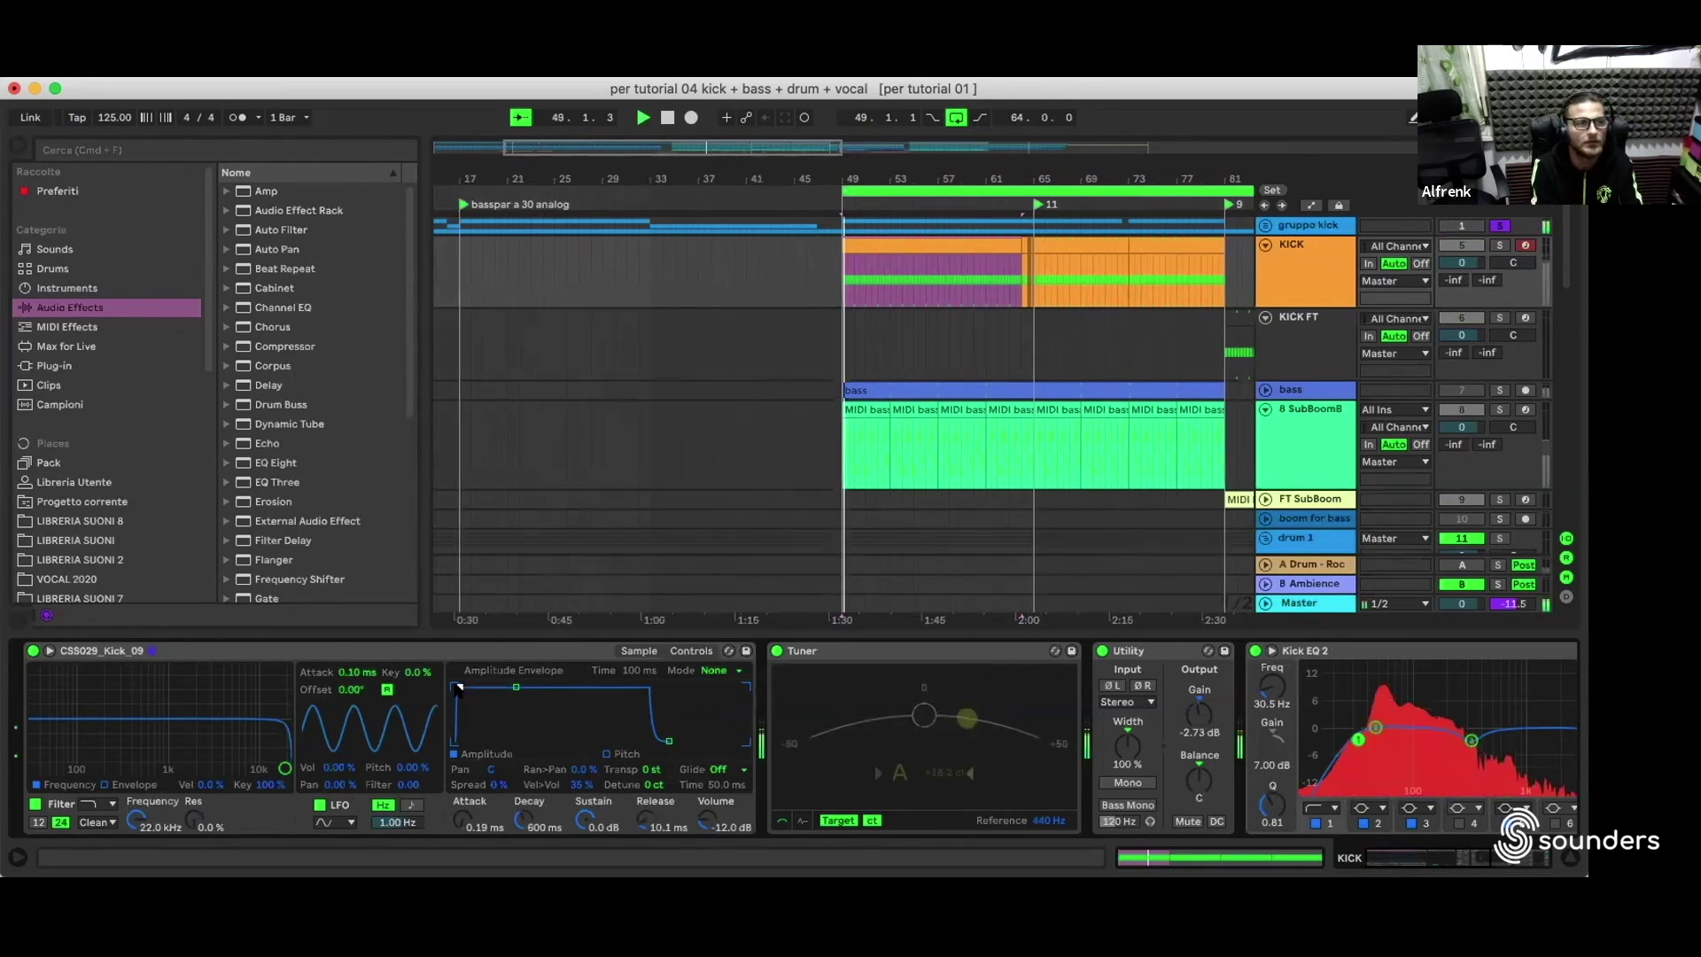